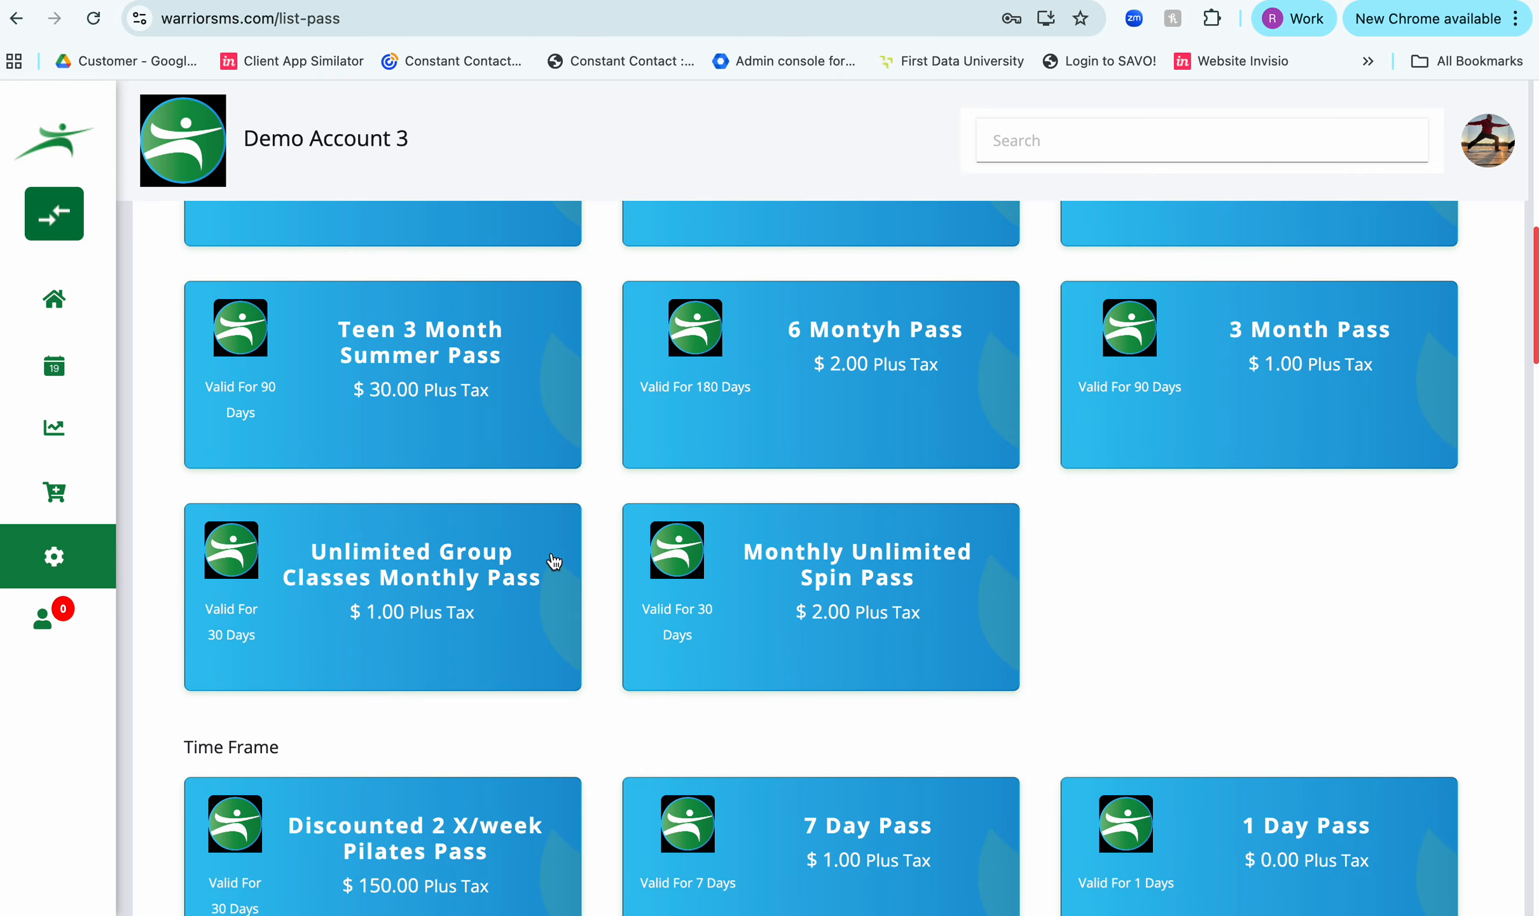
- Name the new pass with the owner's first name in possessive form followed by "Rockin Pass - Monthly Recurring"
{"action": "scroll", "coordinate": [554, 561], "scroll_direction": "down", "scroll_amount": 15}
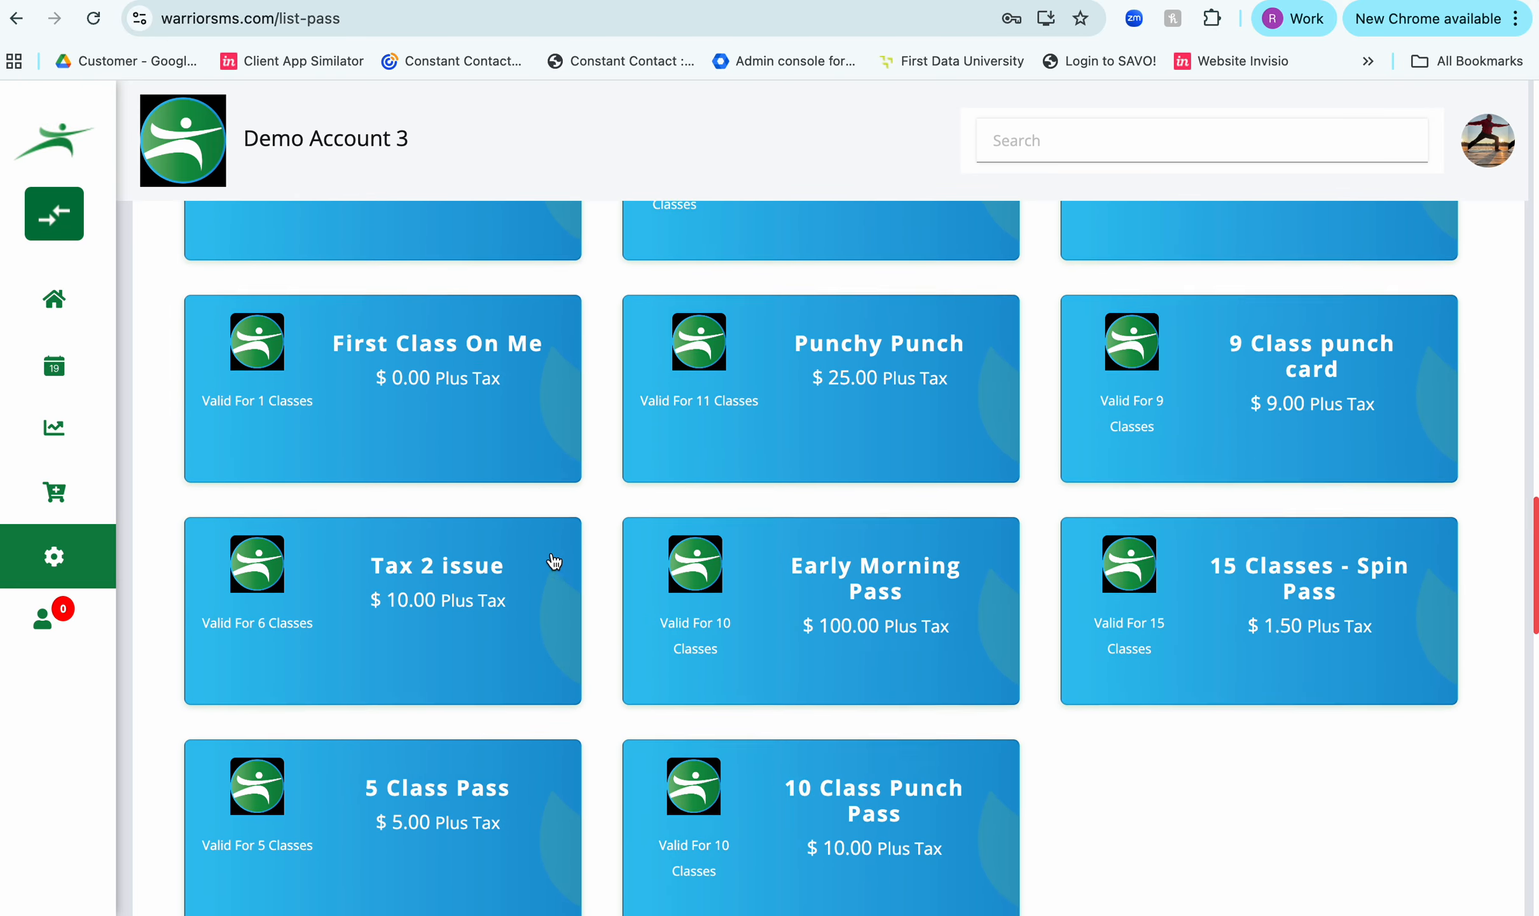
{"action": "scroll", "coordinate": [551, 560], "scroll_direction": "down", "scroll_amount": 2}
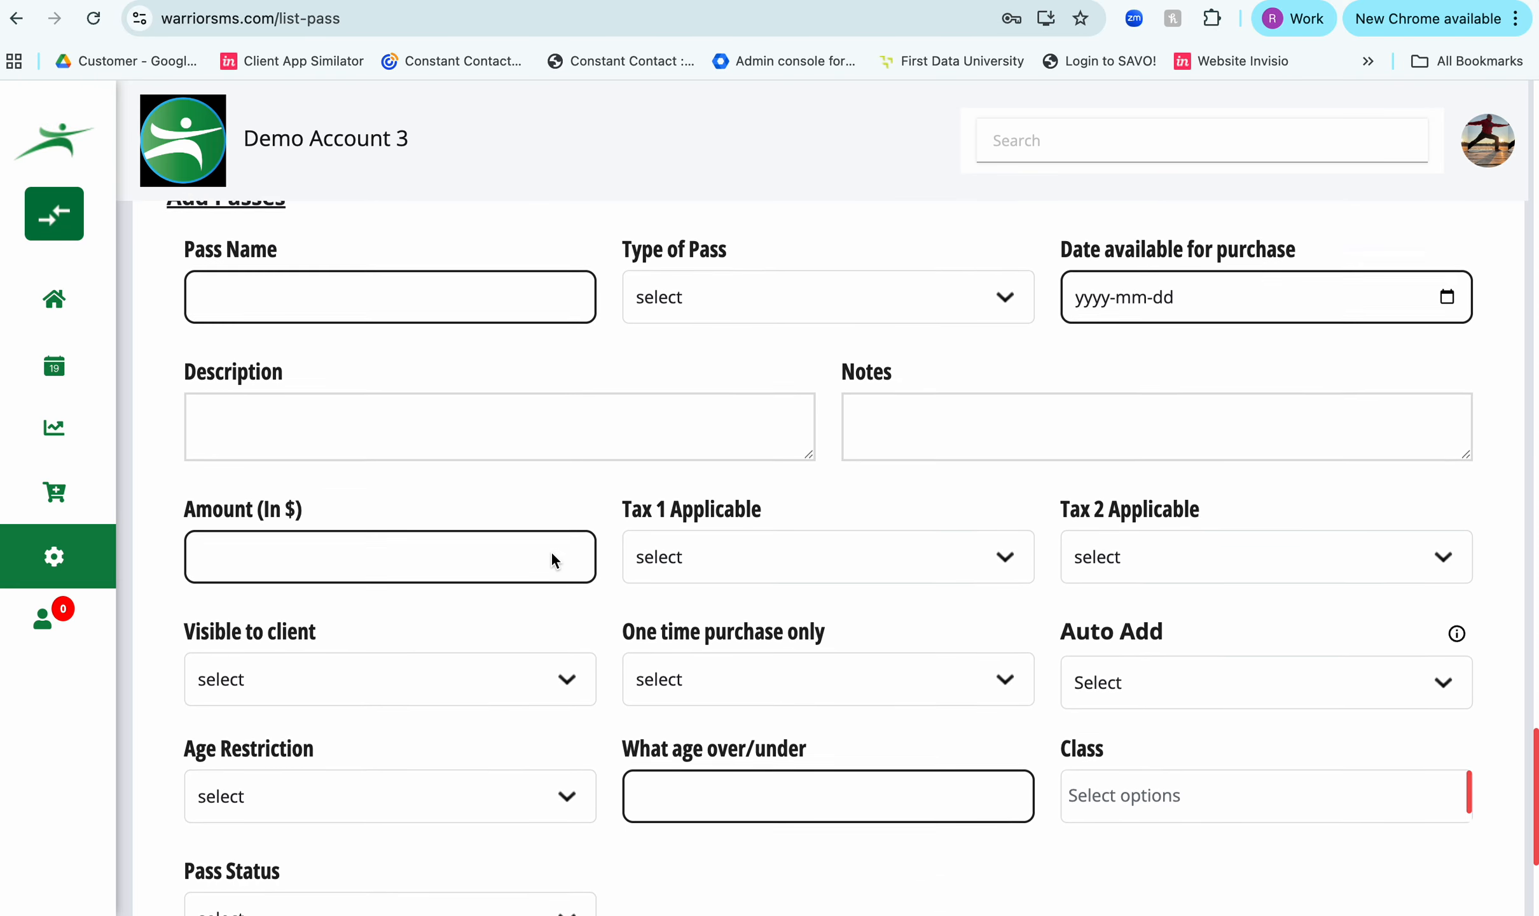
{"action": "scroll", "coordinate": [551, 560], "scroll_direction": "up", "scroll_amount": 1}
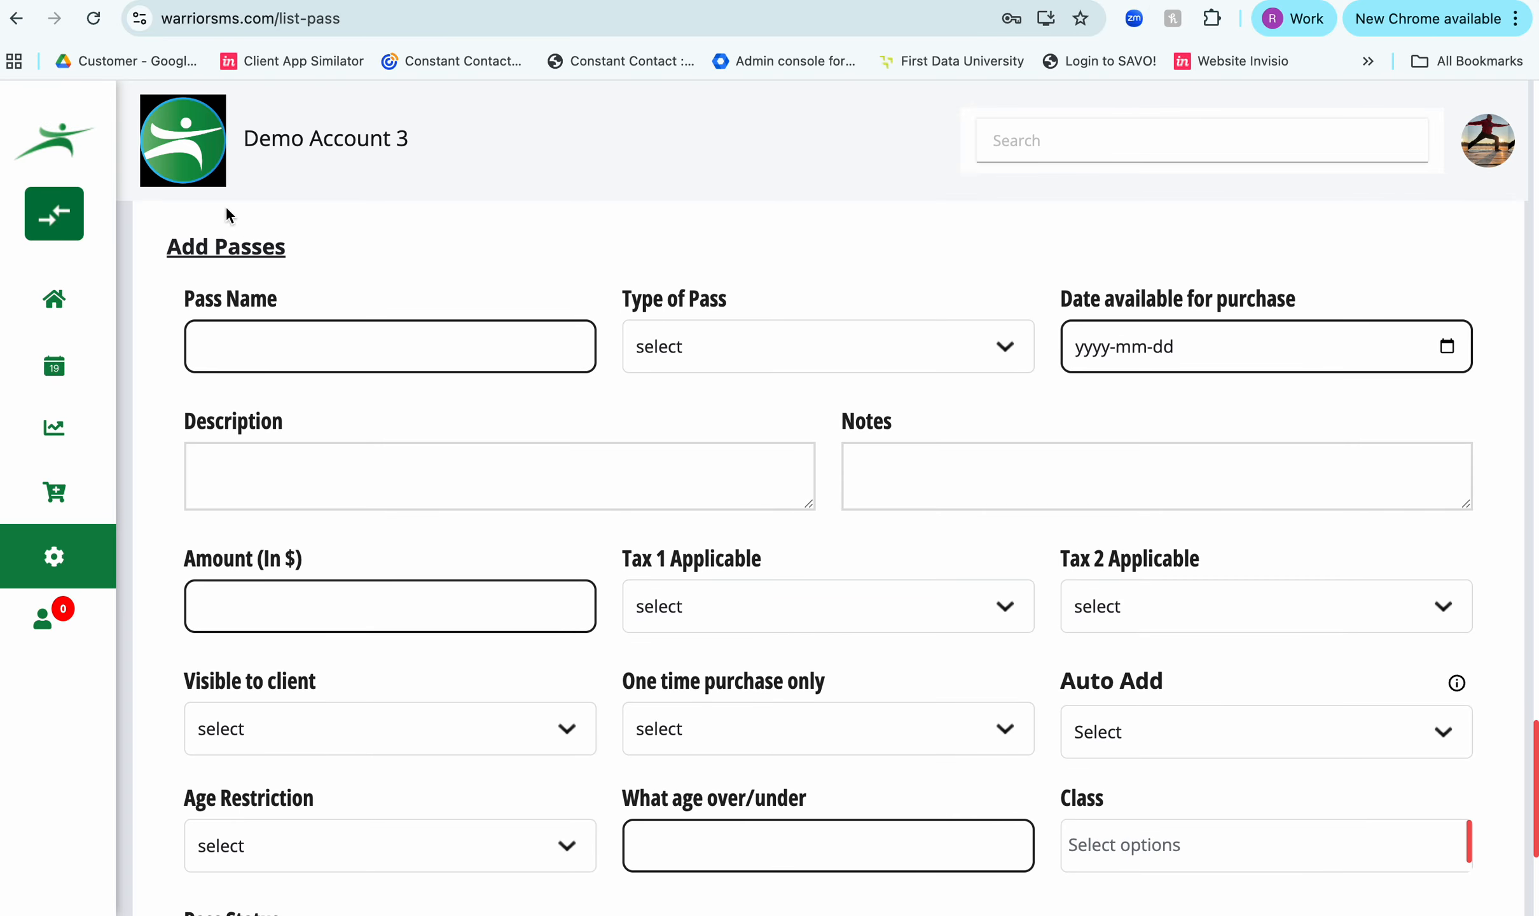
{"action": "left_click", "coordinate": [275, 353]}
{"action": "type", "text": "Rob's Rockin Pass - Monthly Recur"}
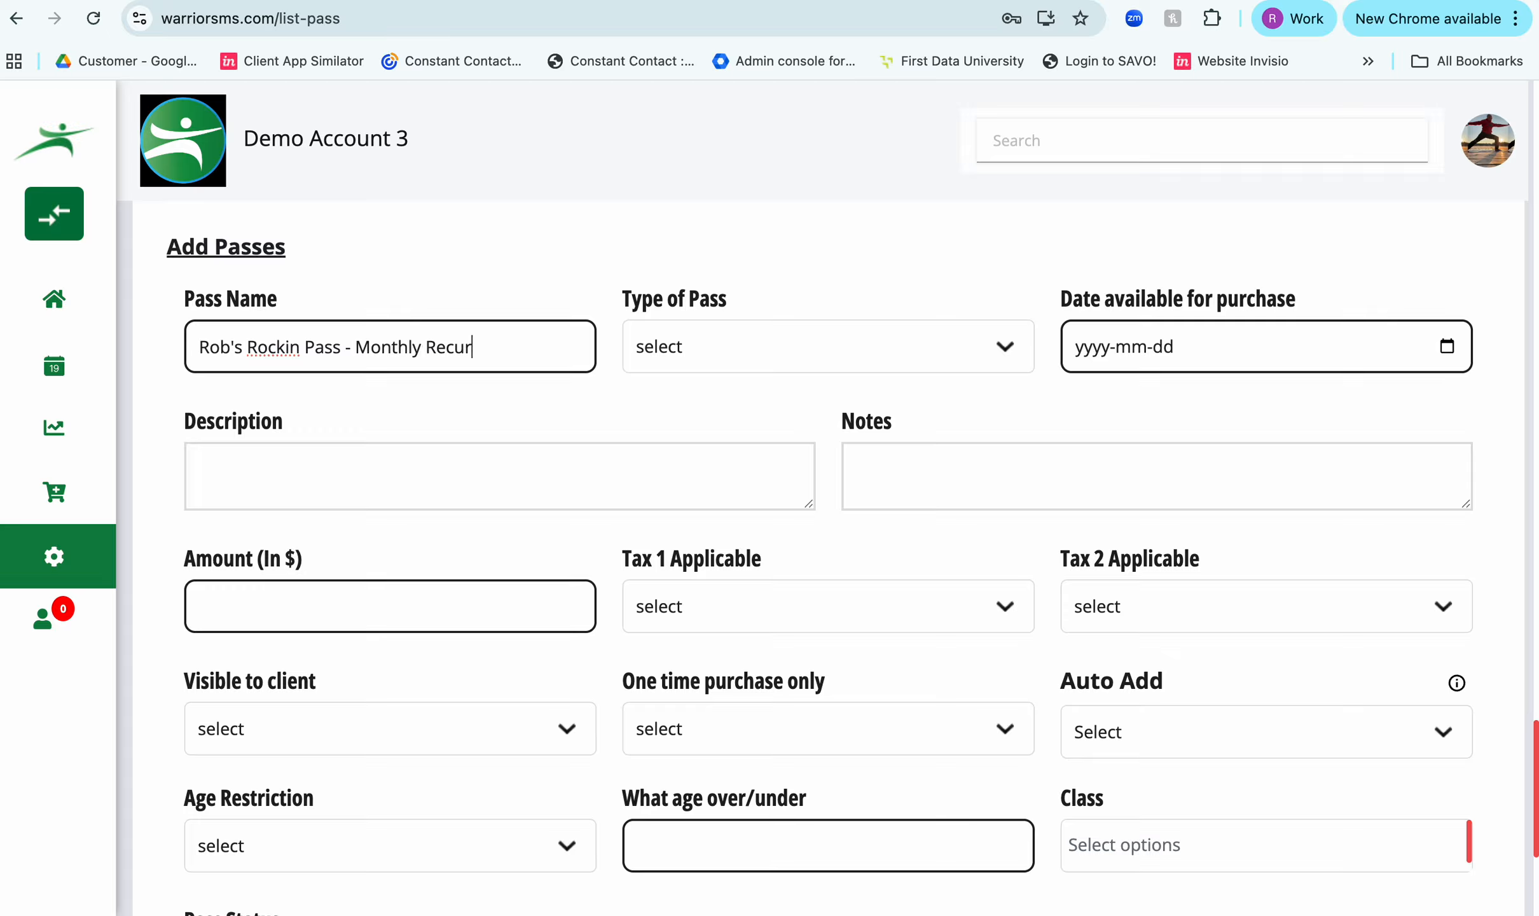
{"action": "type", "text": "ring"}
- Set the pass type to Recurring Membership with Monthly Recurring as its term, available for purchase from 2025-11-26
{"action": "left_click", "coordinate": [739, 362]}
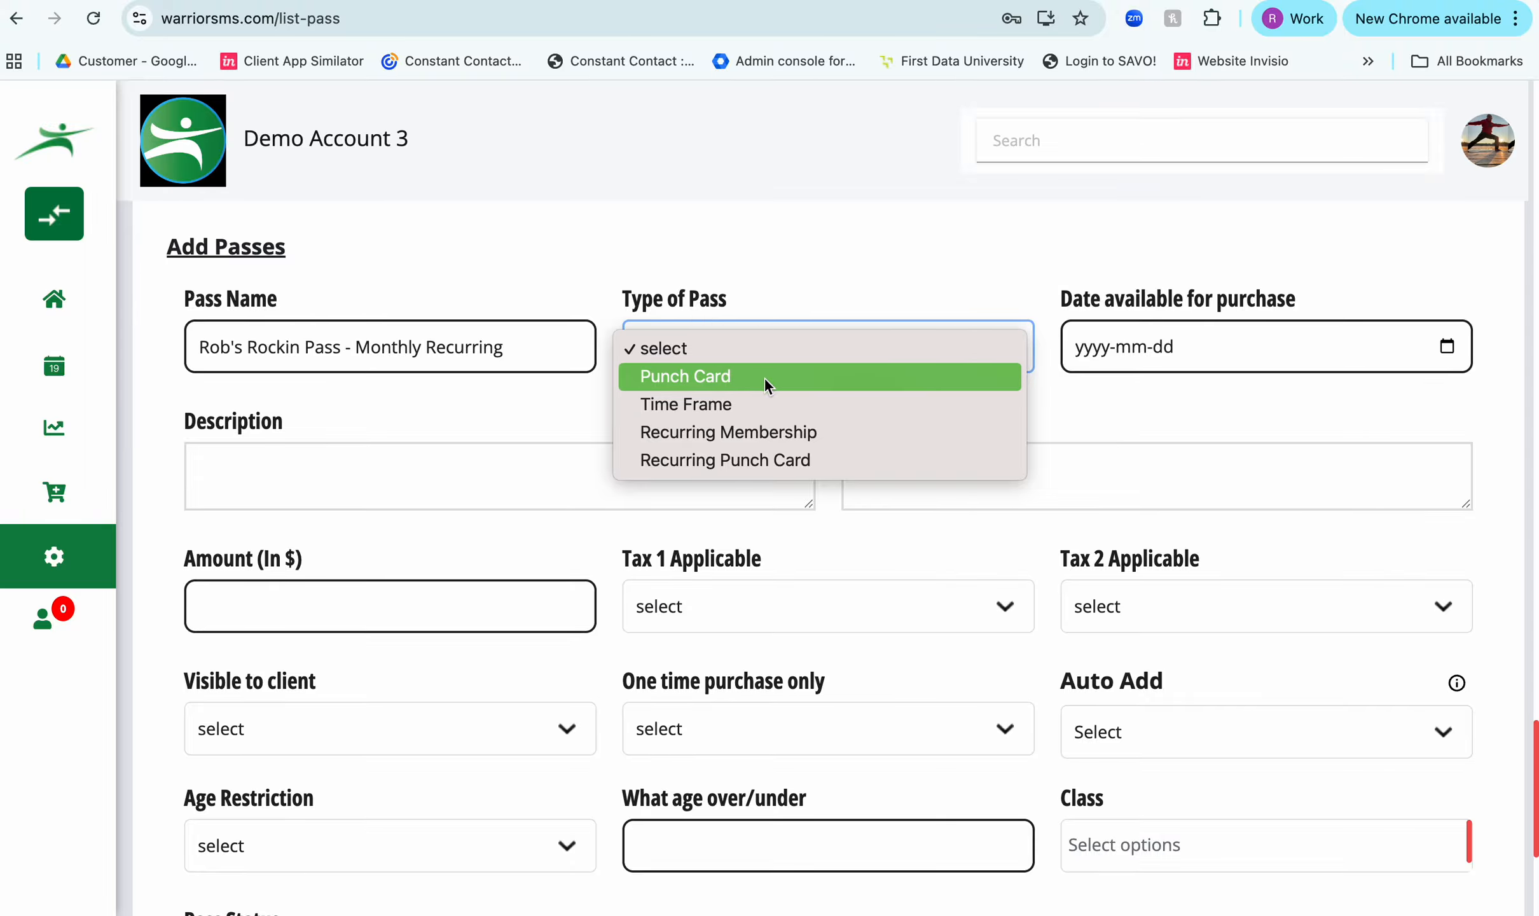
{"action": "left_click", "coordinate": [762, 434]}
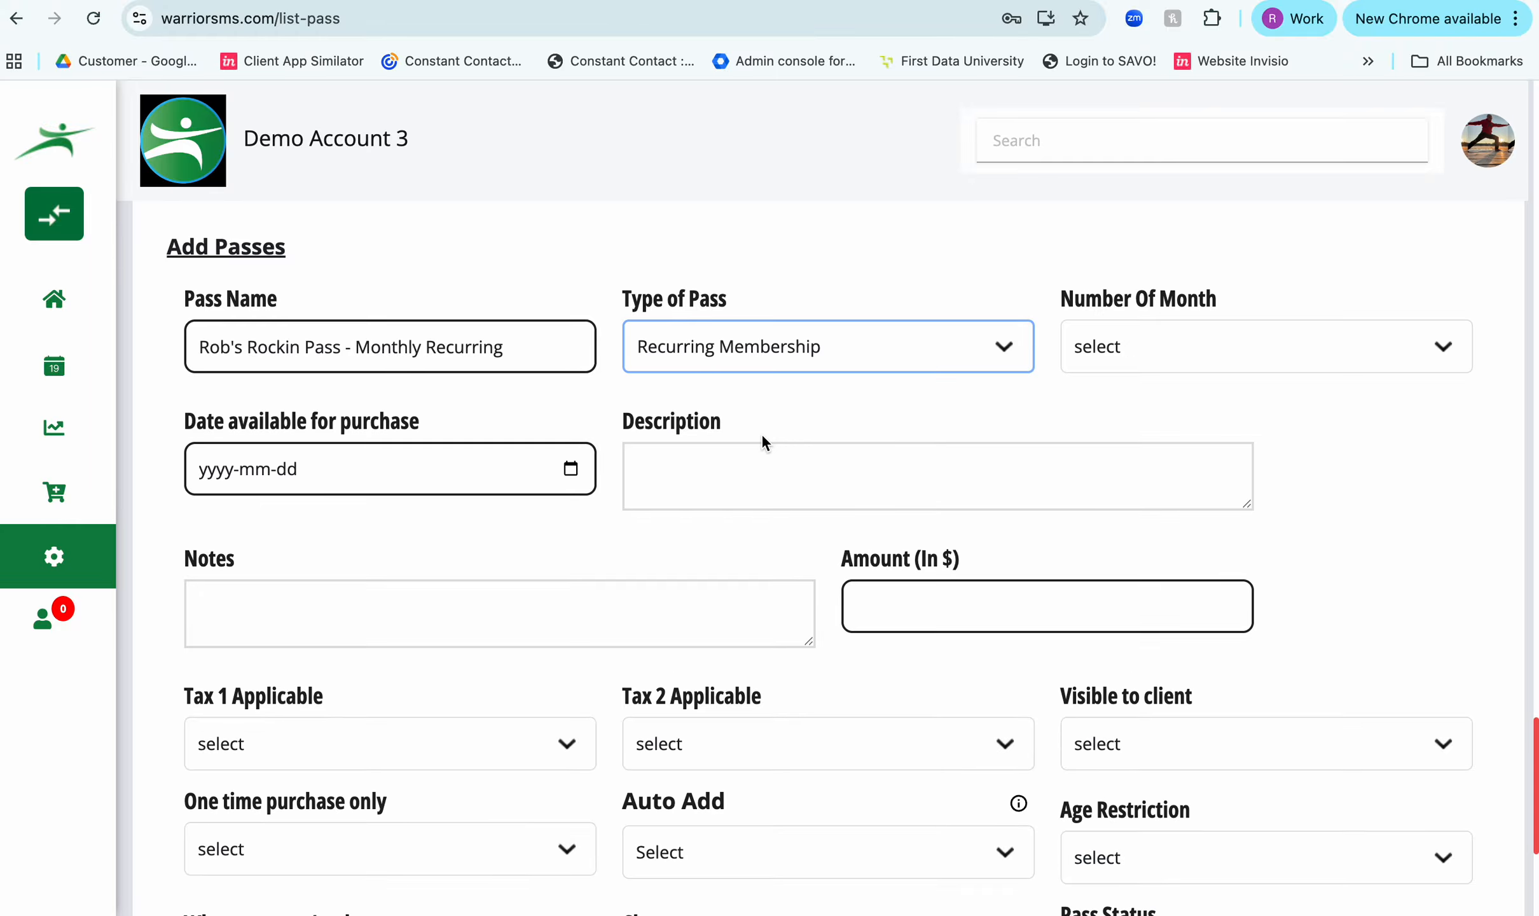
{"action": "left_click", "coordinate": [1149, 345]}
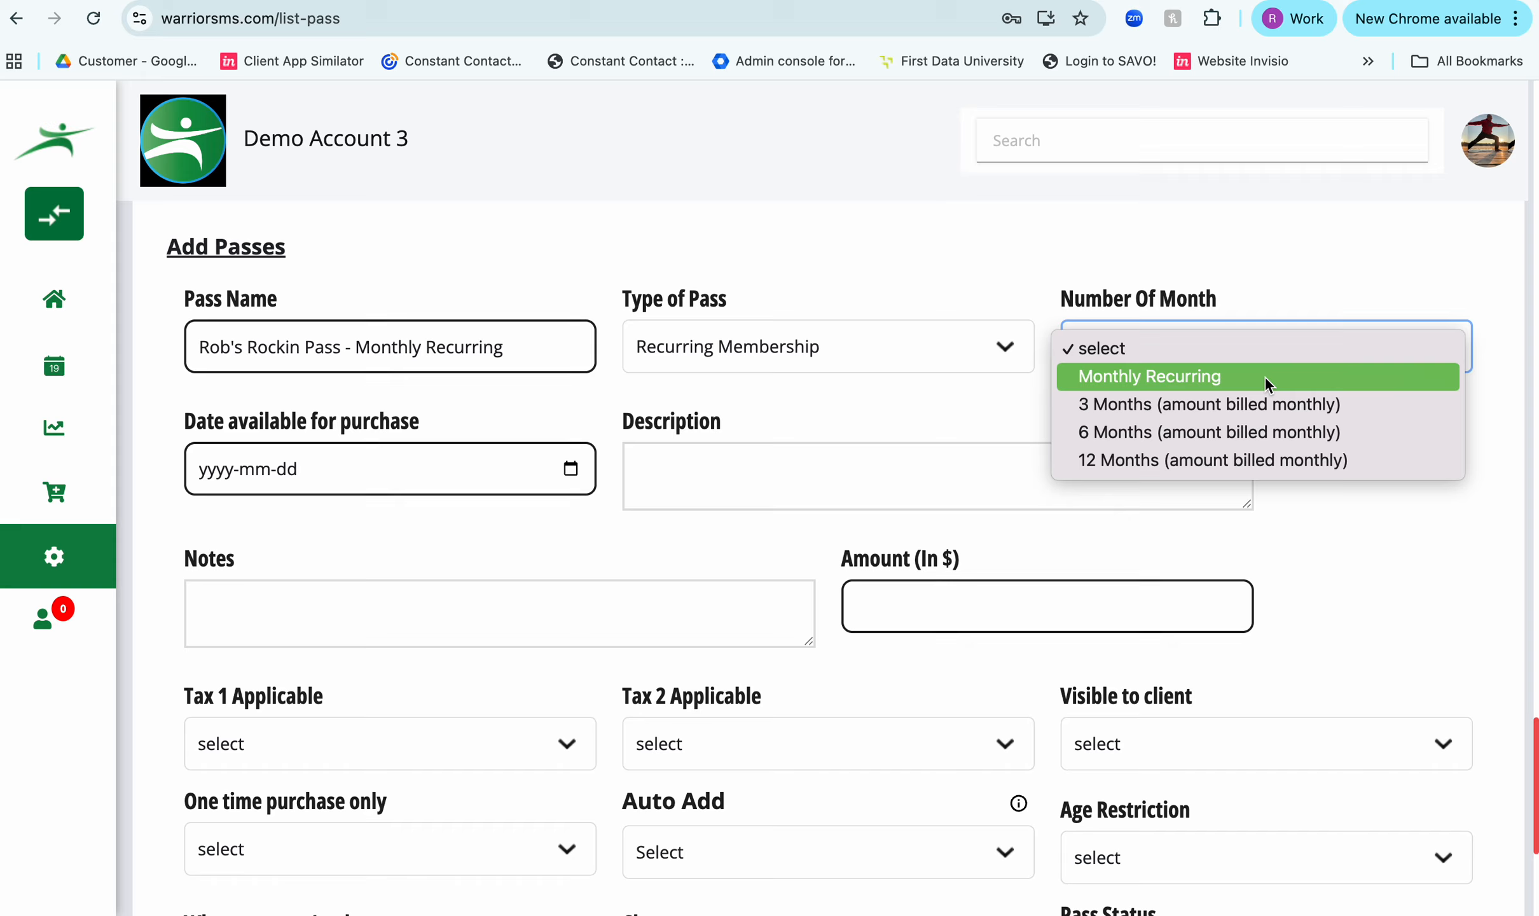
{"action": "left_click", "coordinate": [1265, 379]}
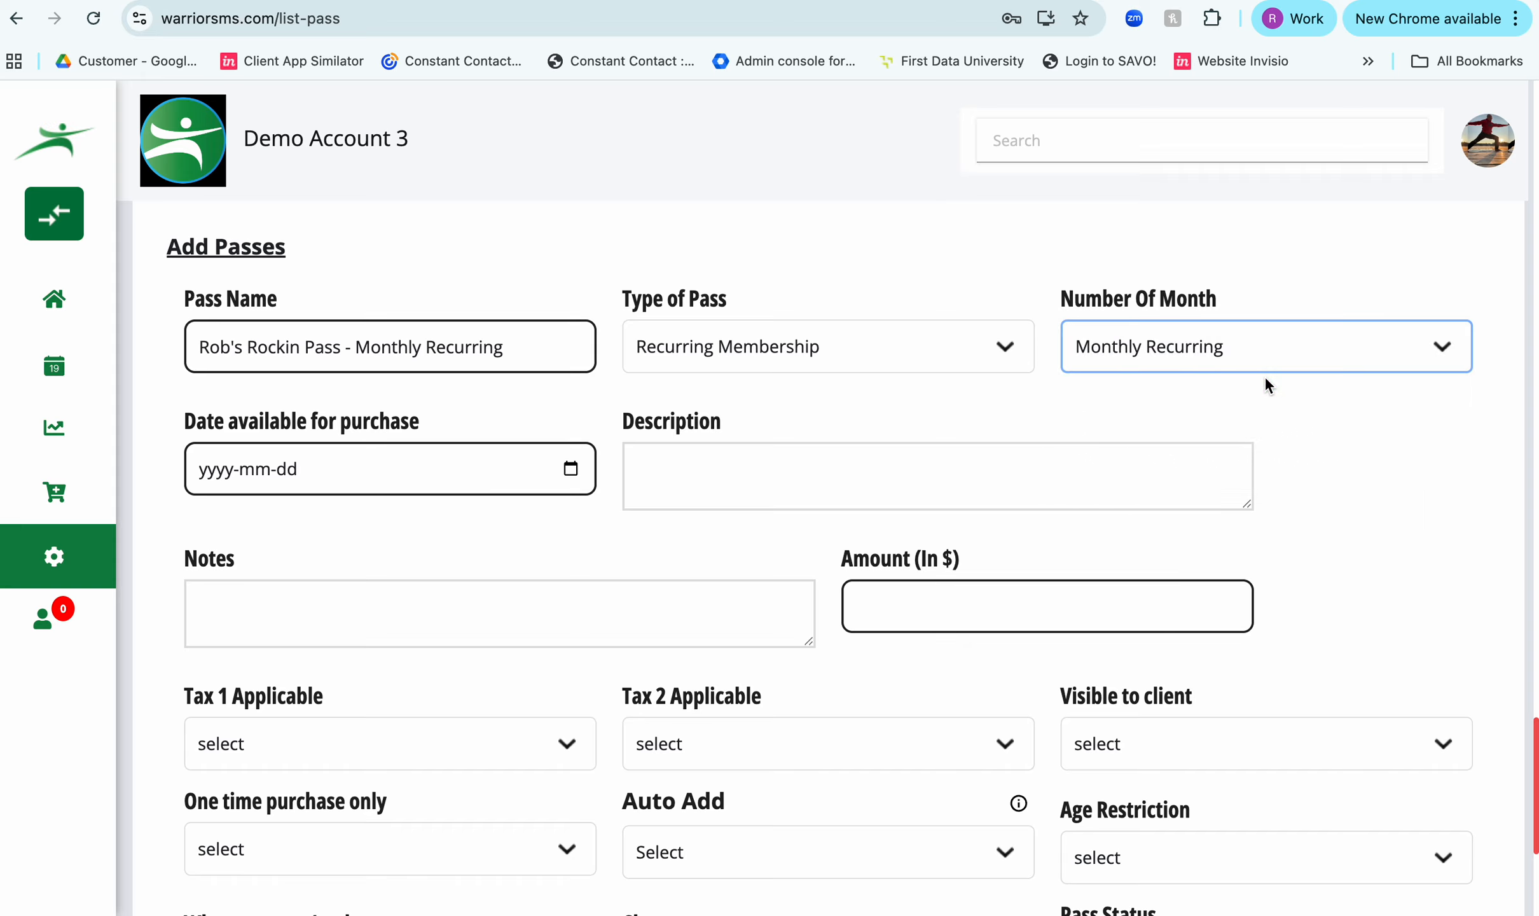
{"action": "left_click", "coordinate": [572, 468]}
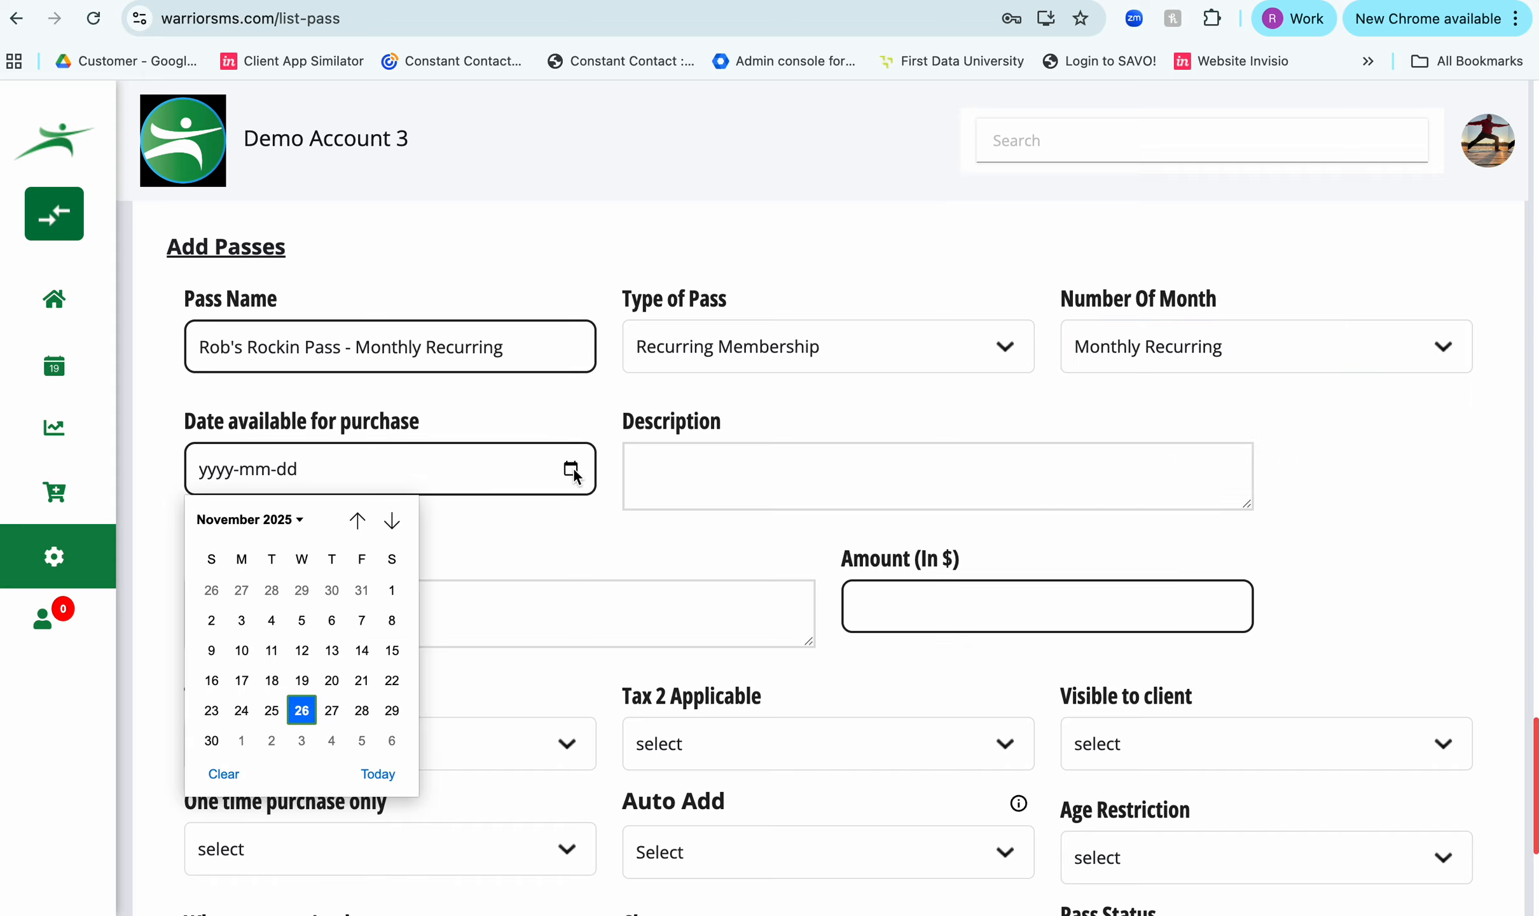
{"action": "left_click", "coordinate": [301, 711]}
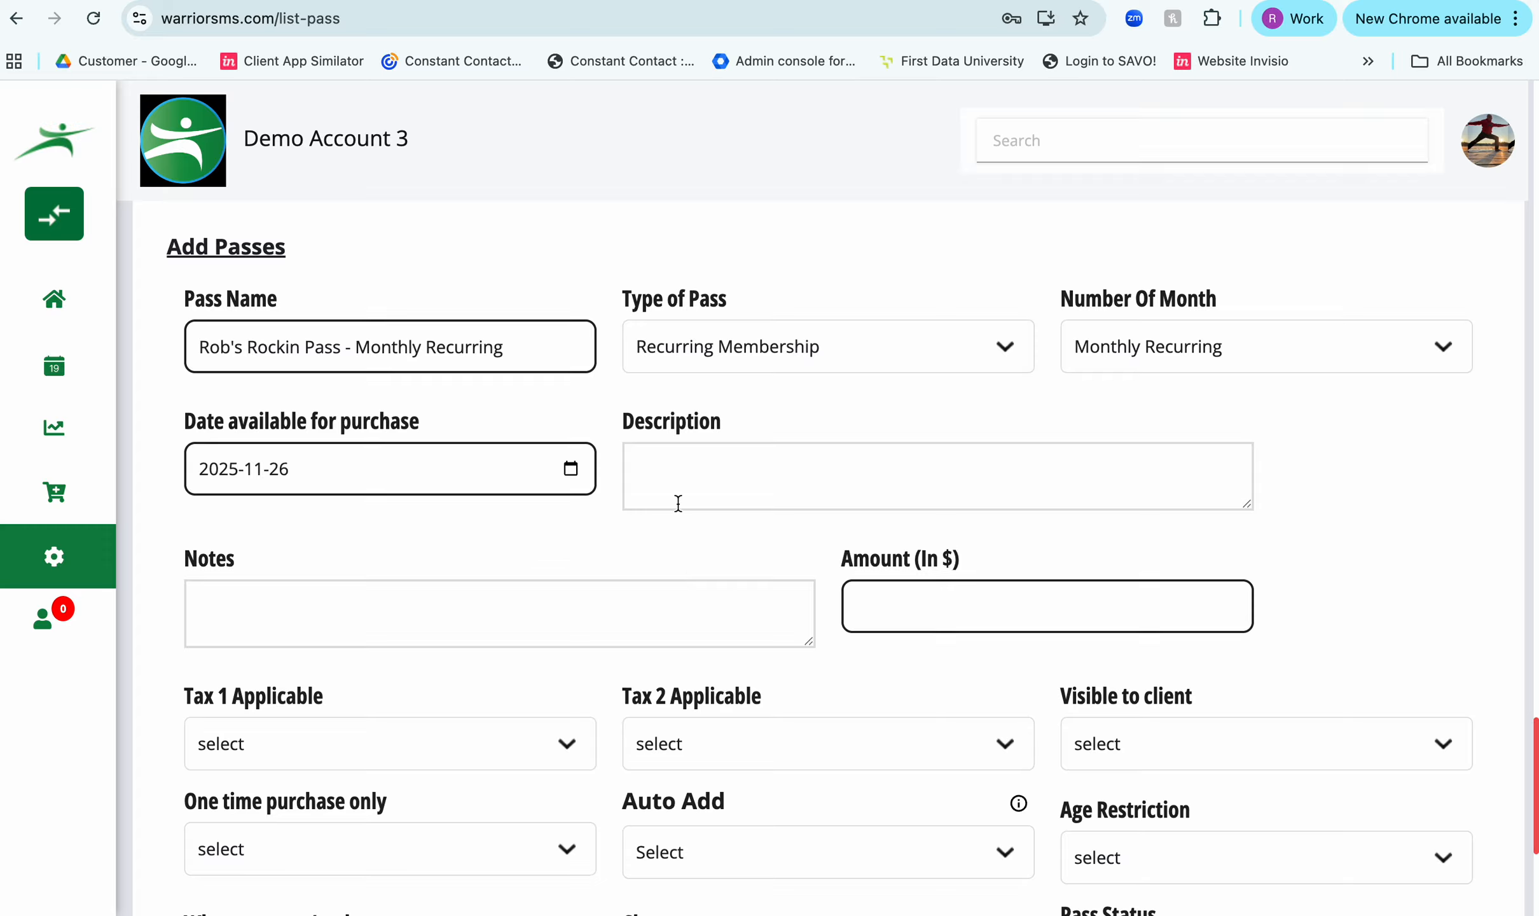
- Enter the pass description "This pass works for all classes, billed on the 1st with a 30 day cancelation"
{"action": "left_click", "coordinate": [690, 472]}
{"action": "left_click", "coordinate": [663, 464]}
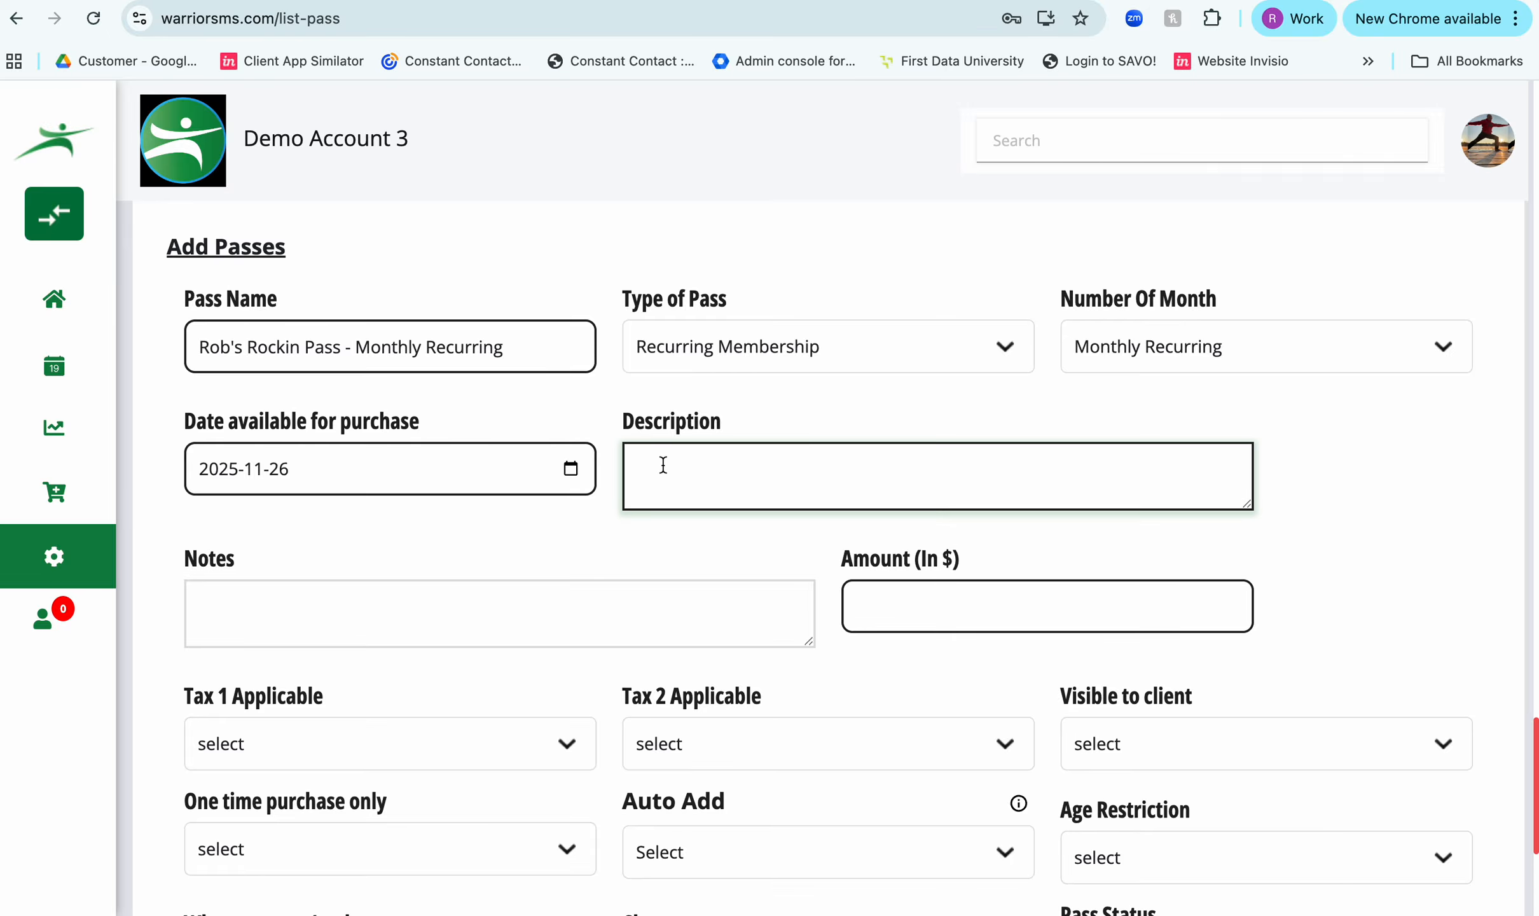
{"action": "type", "text": "This pass works for all classes"}
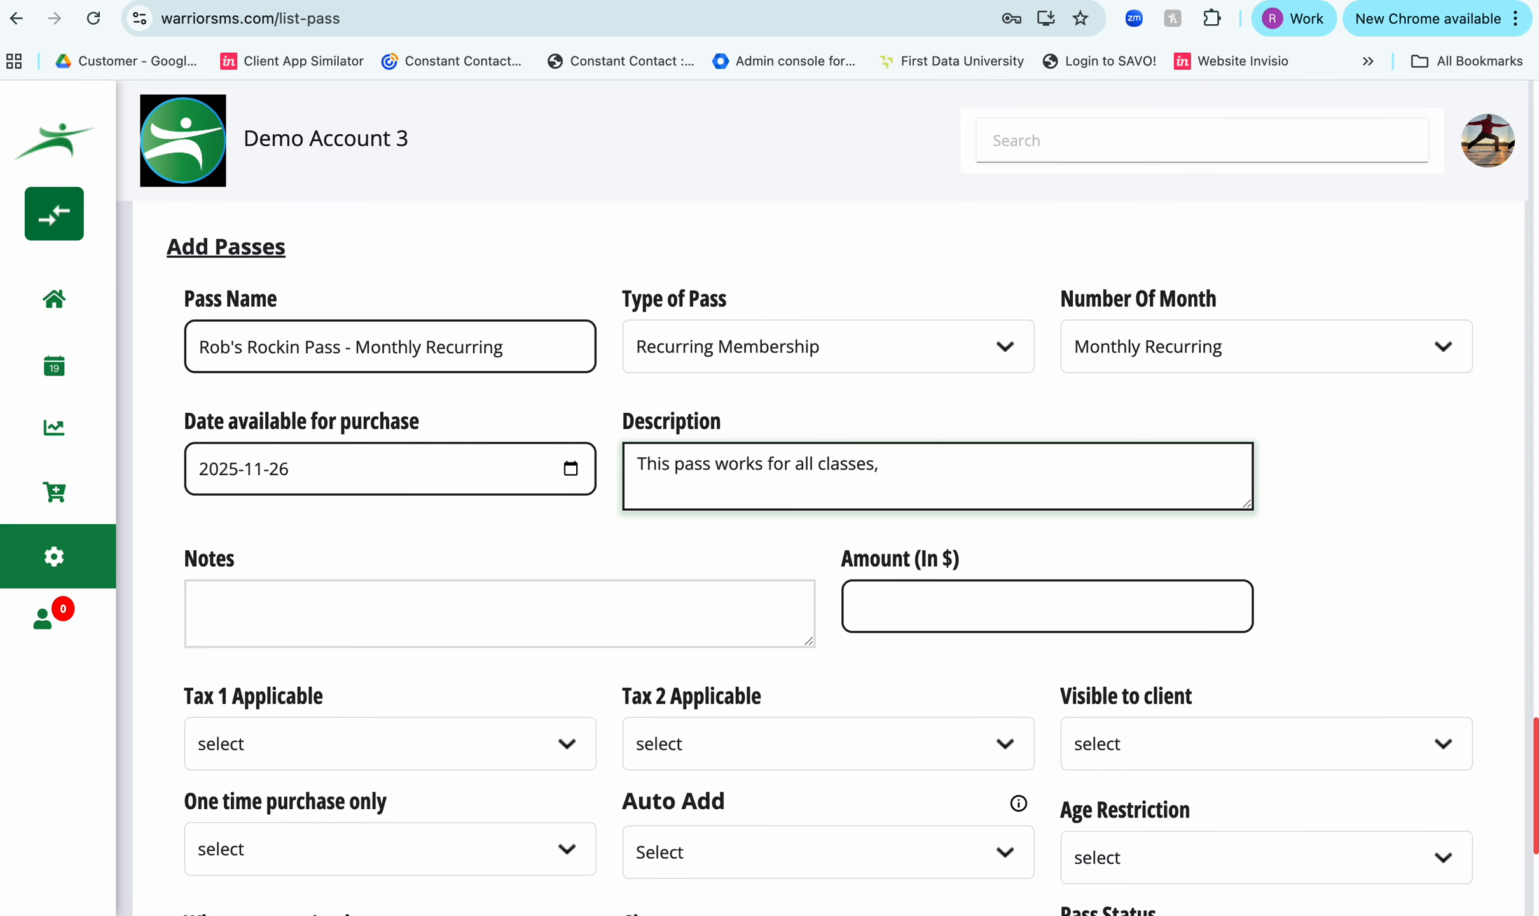
{"action": "type", "text": ", billed on the "}
{"action": "type", "text": "1sat"}
{"action": "key", "text": "BackSpace"}
{"action": "key", "text": "BackSpace"}
{"action": "type", "text": "t with a"}
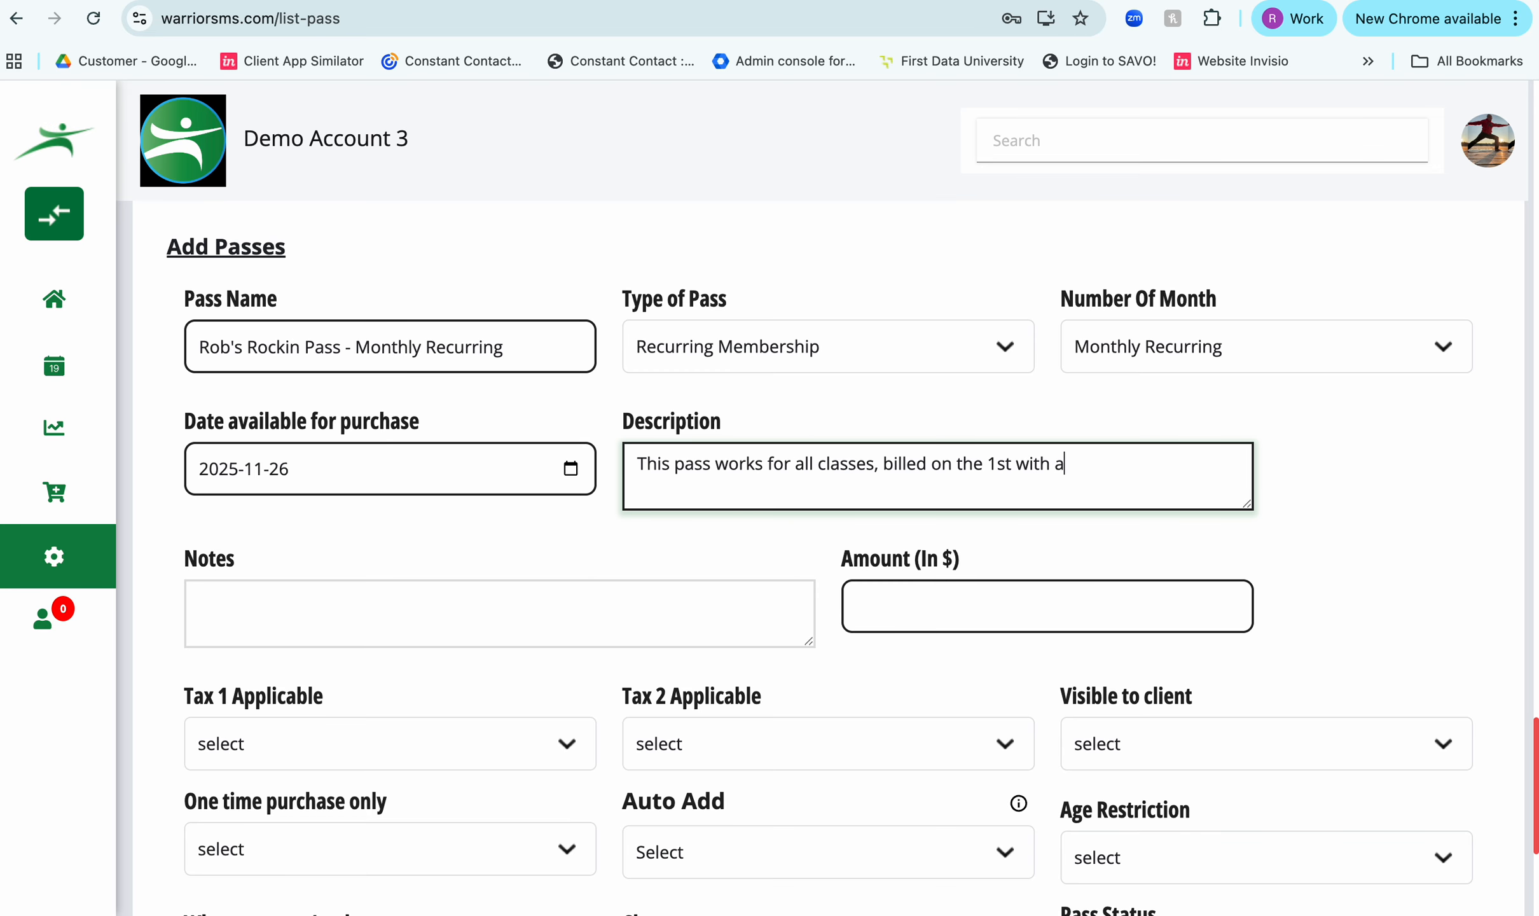
{"action": "type", "text": " 30 day cancelation"}
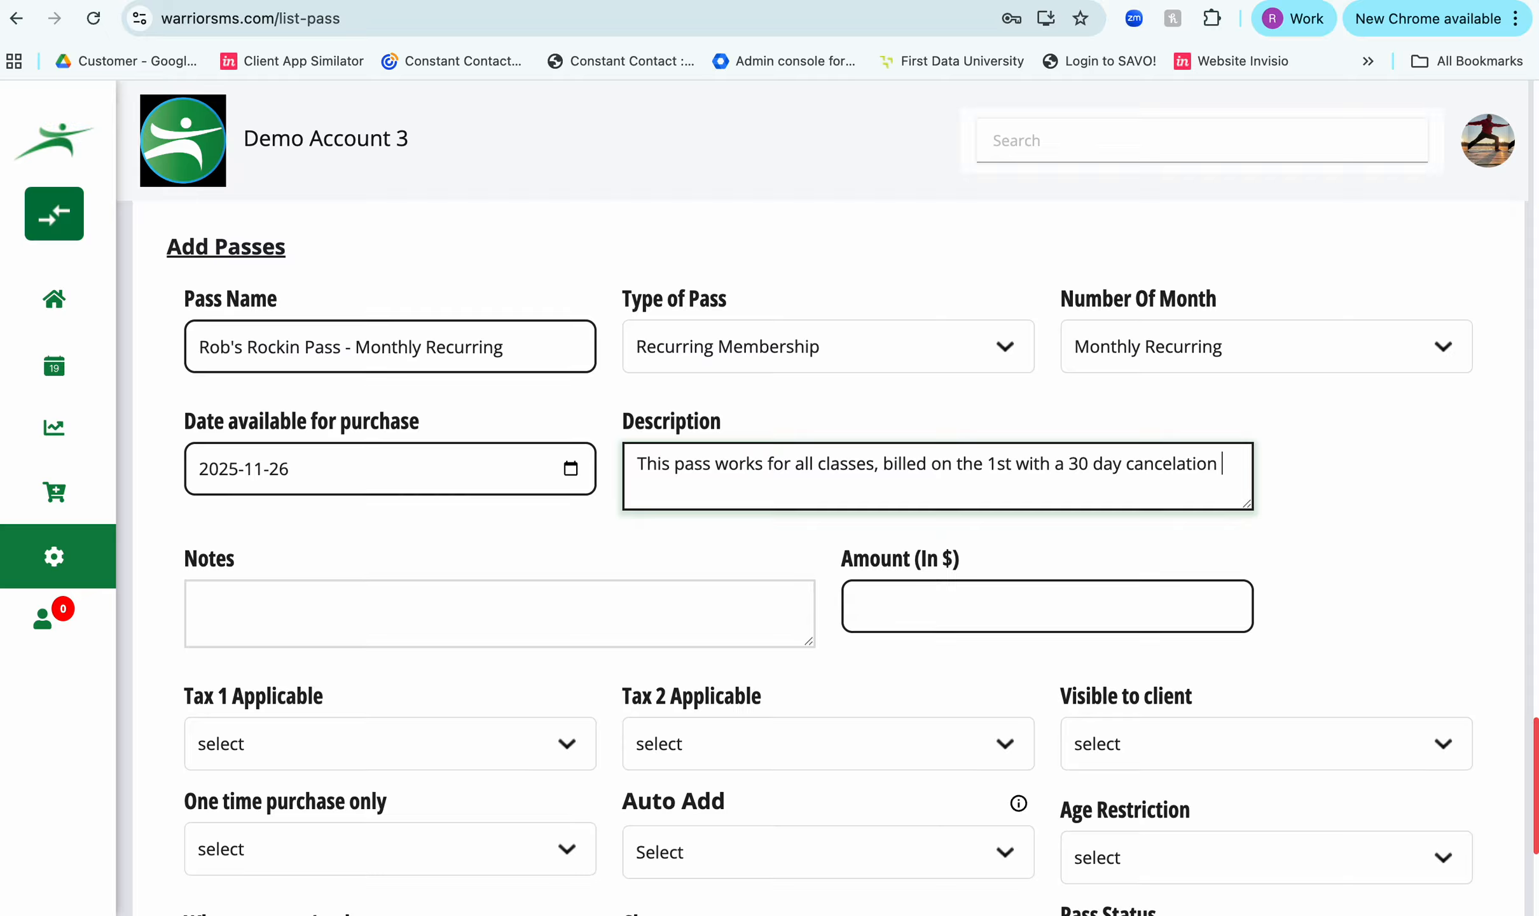
- Fill in the pass notes with "Prorated pass, bills on the first, only one pause per year"
{"action": "left_click", "coordinate": [336, 609]}
{"action": "type", "text": "Pr"}
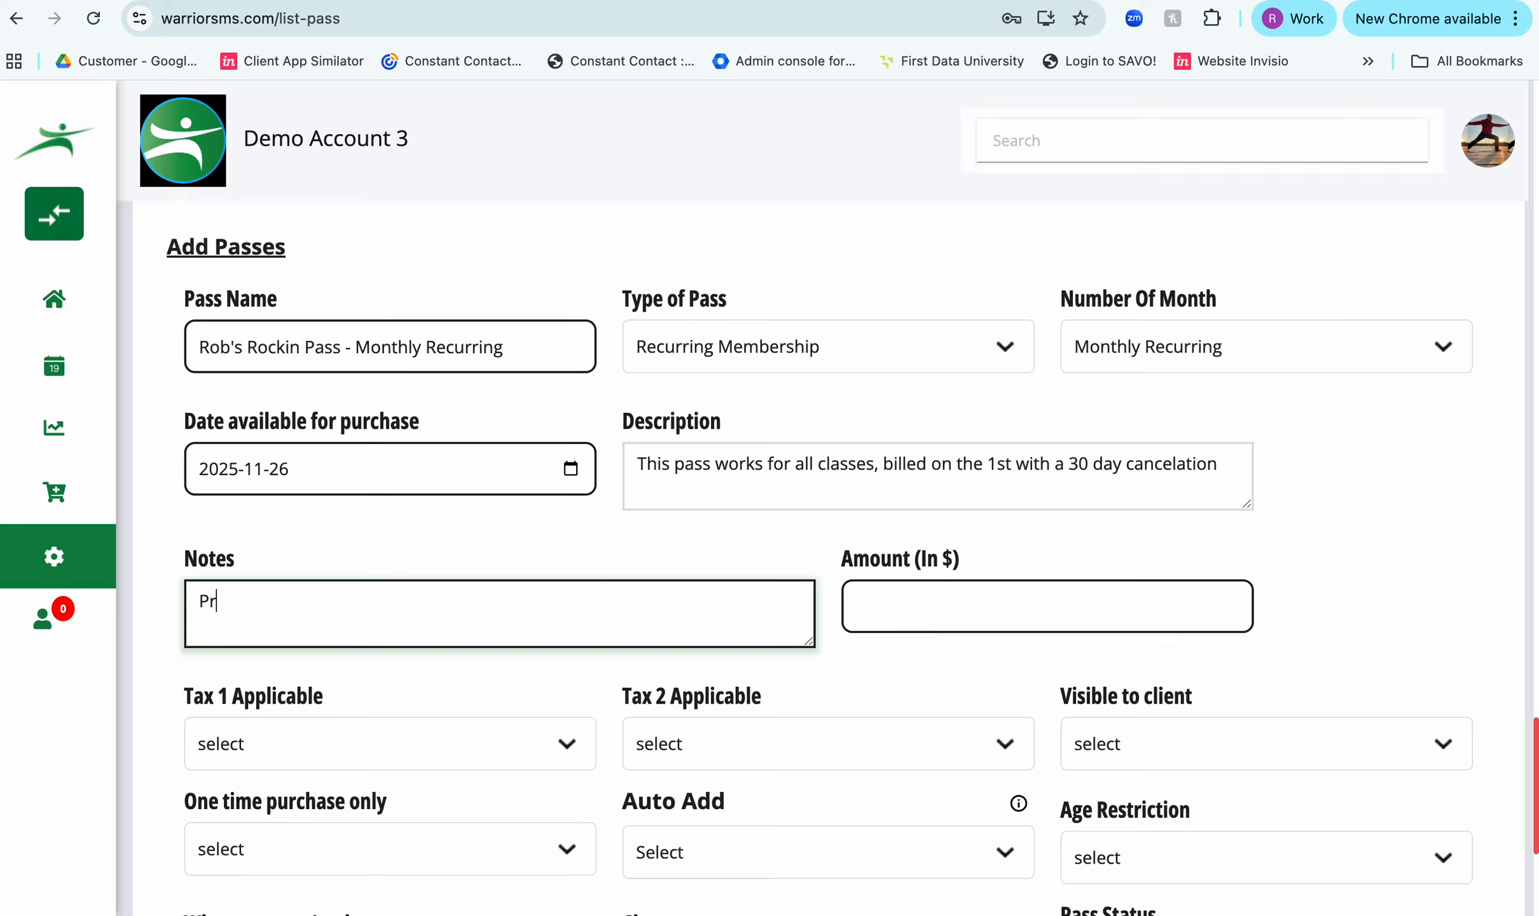
{"action": "type", "text": "orated bas"}
{"action": "key", "text": "BackSpace"}
{"action": "key", "text": "BackSpace"}
{"action": "key", "text": "BackSpace"}
{"action": "type", "text": "pass, bi"}
{"action": "type", "text": "lls"}
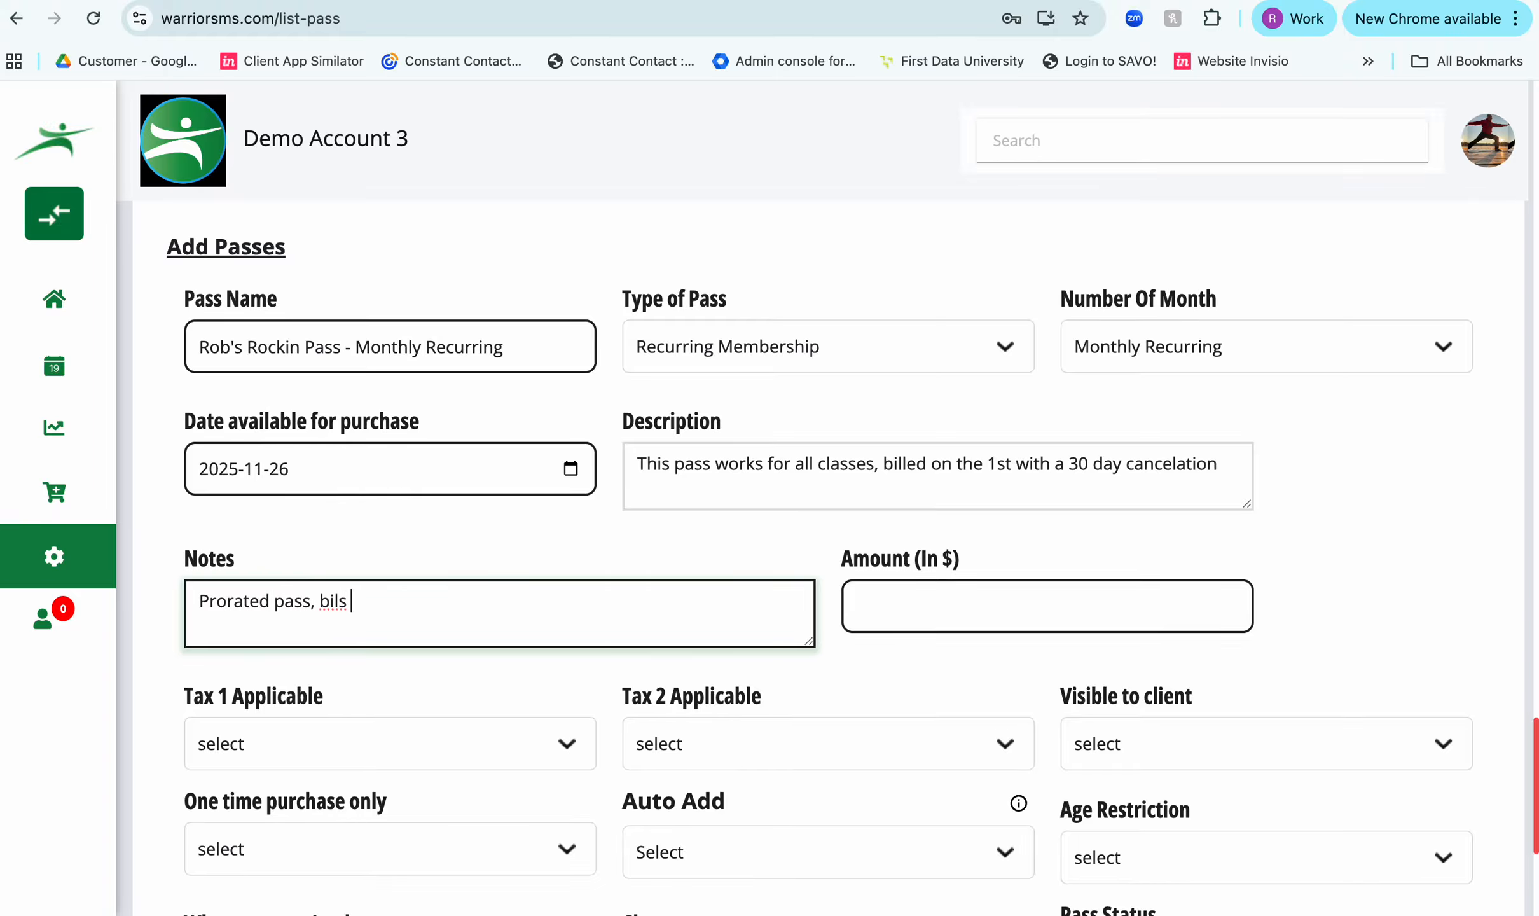
{"action": "key", "text": "BackSpace"}
{"action": "key", "text": "BackSpace"}
{"action": "type", "text": "ls on the first, only on"}
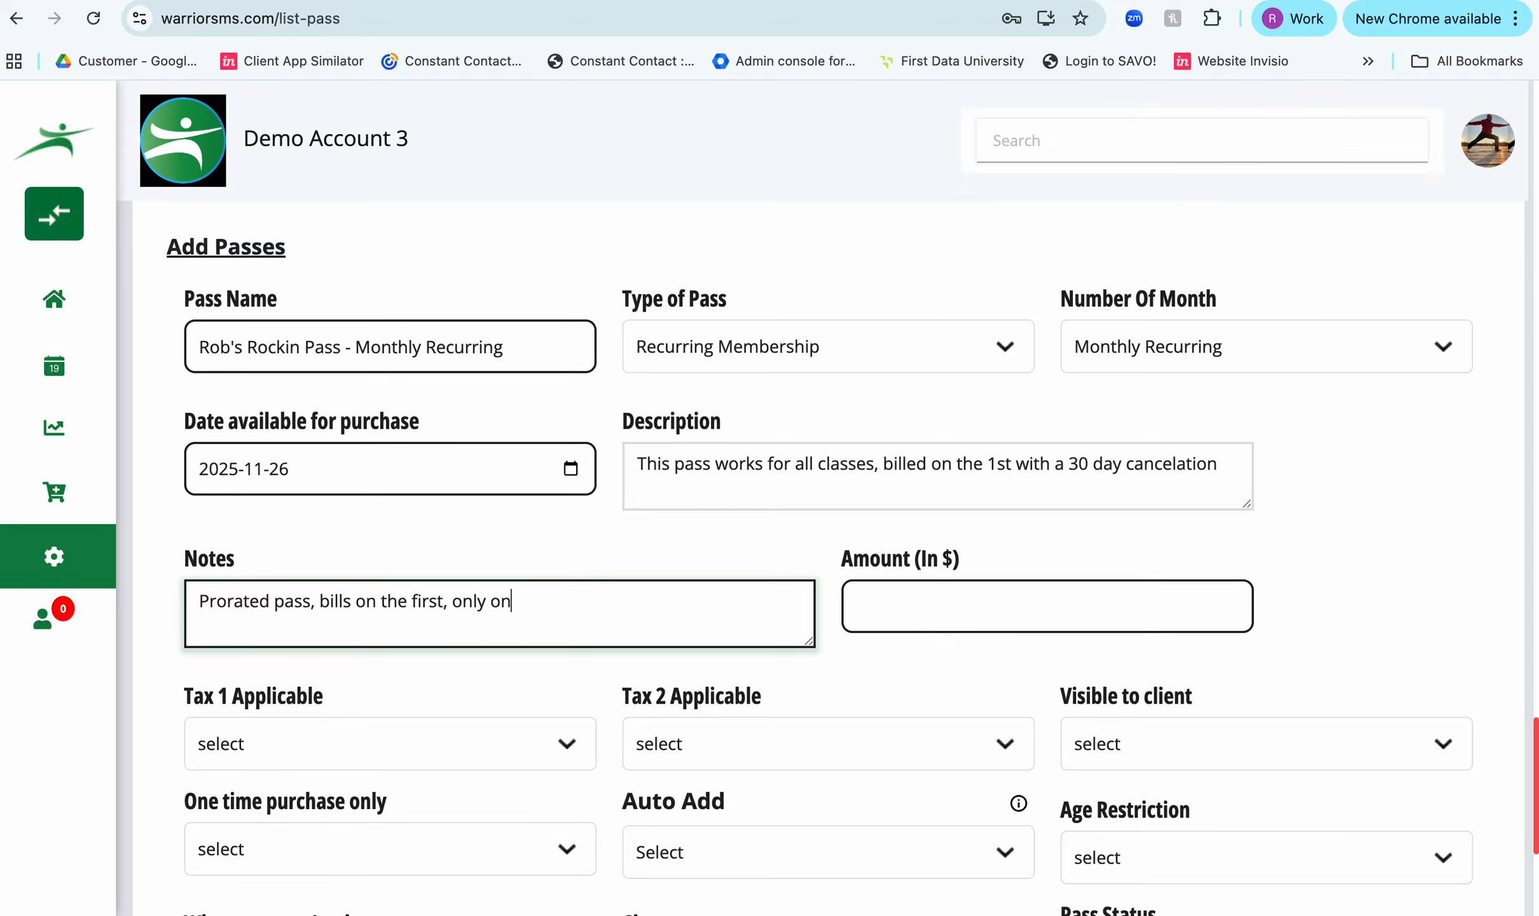
{"action": "type", "text": "e paus e per eyar"}
{"action": "key", "text": "BackSpace"}
{"action": "key", "text": "BackSpace"}
{"action": "key", "text": "BackSpace"}
{"action": "key", "text": "BackSpace"}
{"action": "type", "text": "year"}
- Set the pass amount to $260.00
{"action": "left_click", "coordinate": [867, 618]}
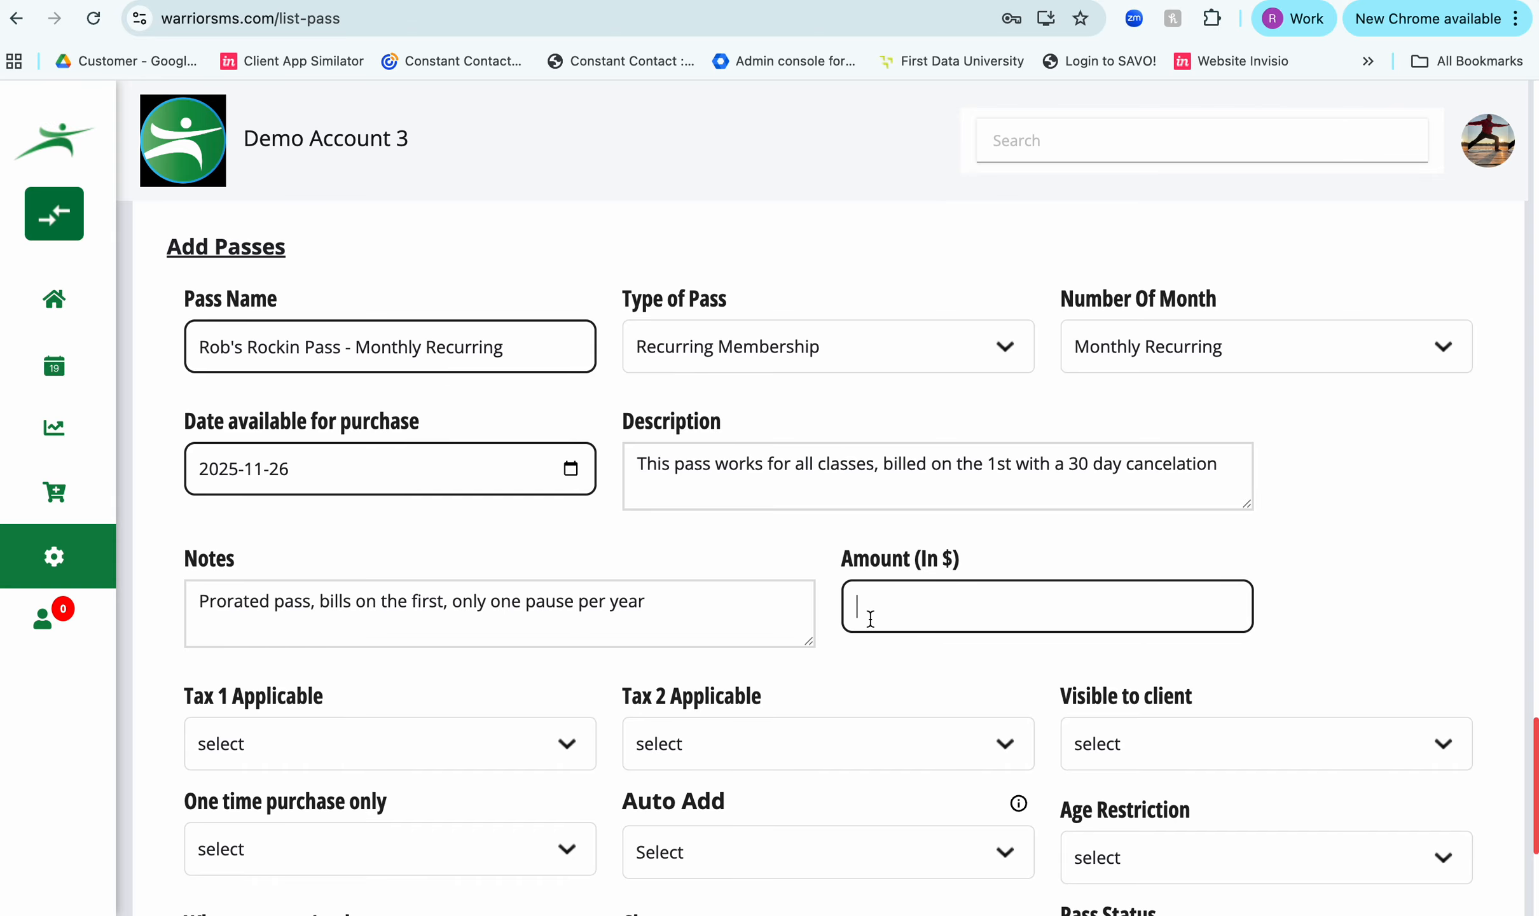
{"action": "type", "text": "260.00"}
- Set both Tax 1 Applicable and Tax 2 Applicable to No for the pass
{"action": "scroll", "coordinate": [1283, 598], "scroll_direction": "down", "scroll_amount": 3}
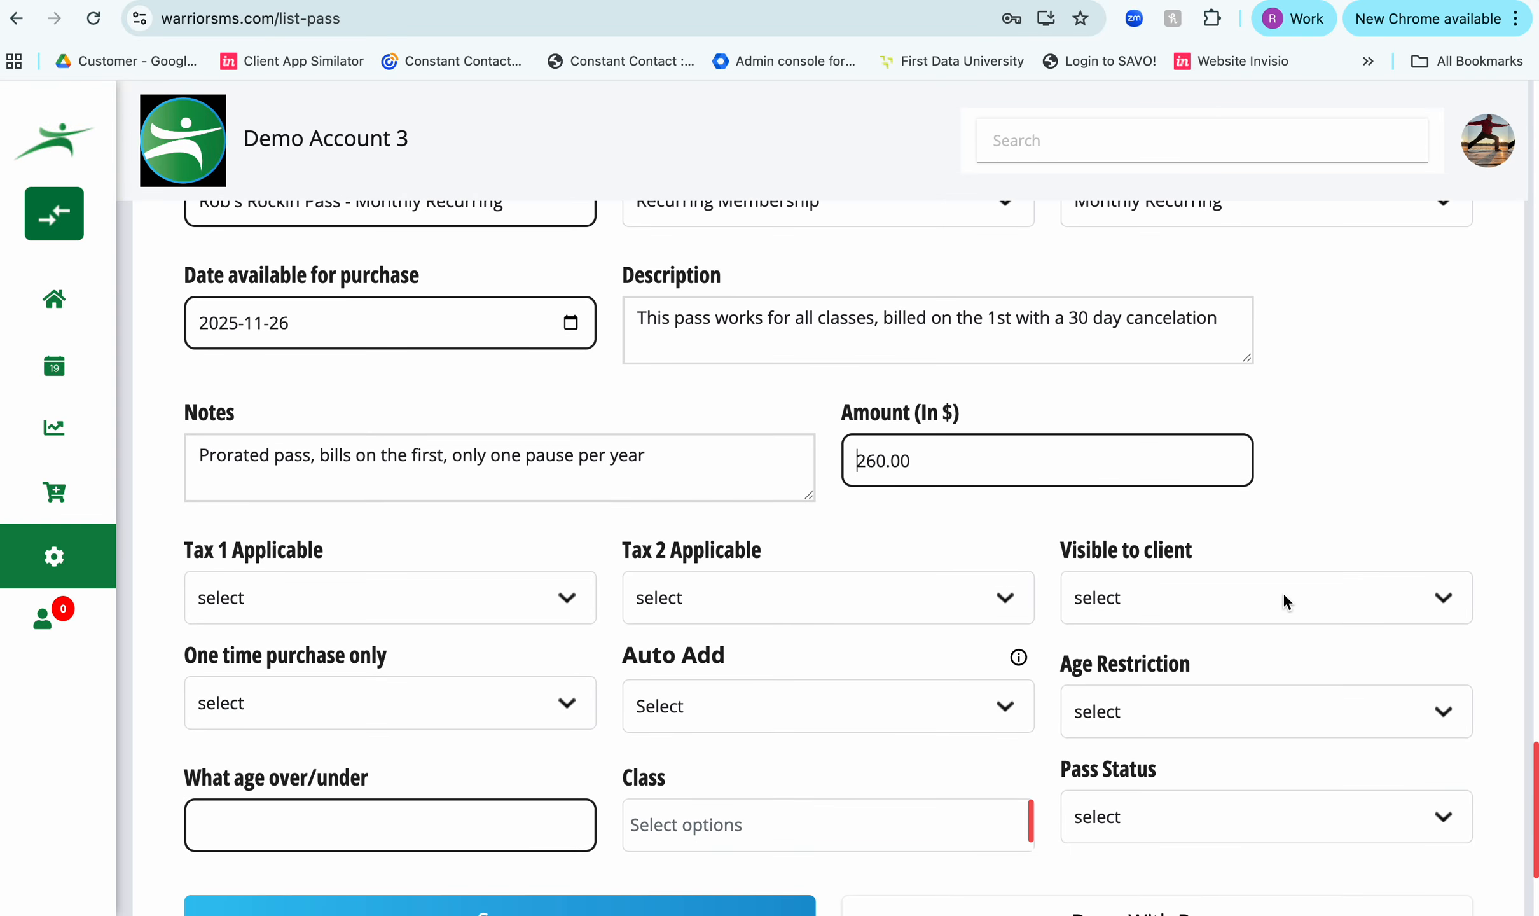
{"action": "left_click", "coordinate": [470, 598]}
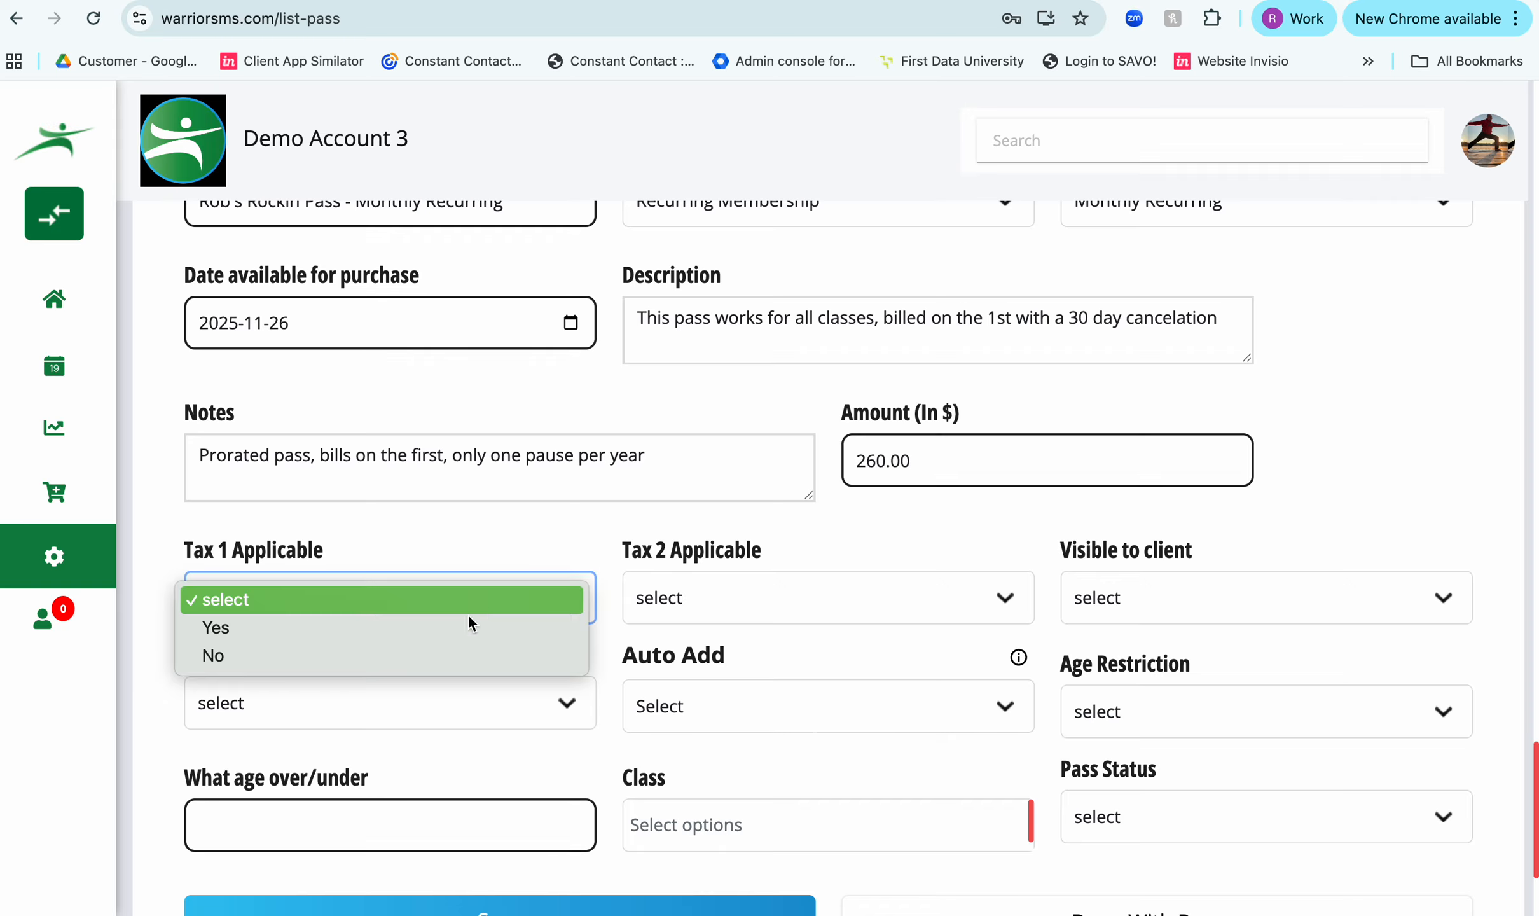
{"action": "left_click", "coordinate": [449, 666]}
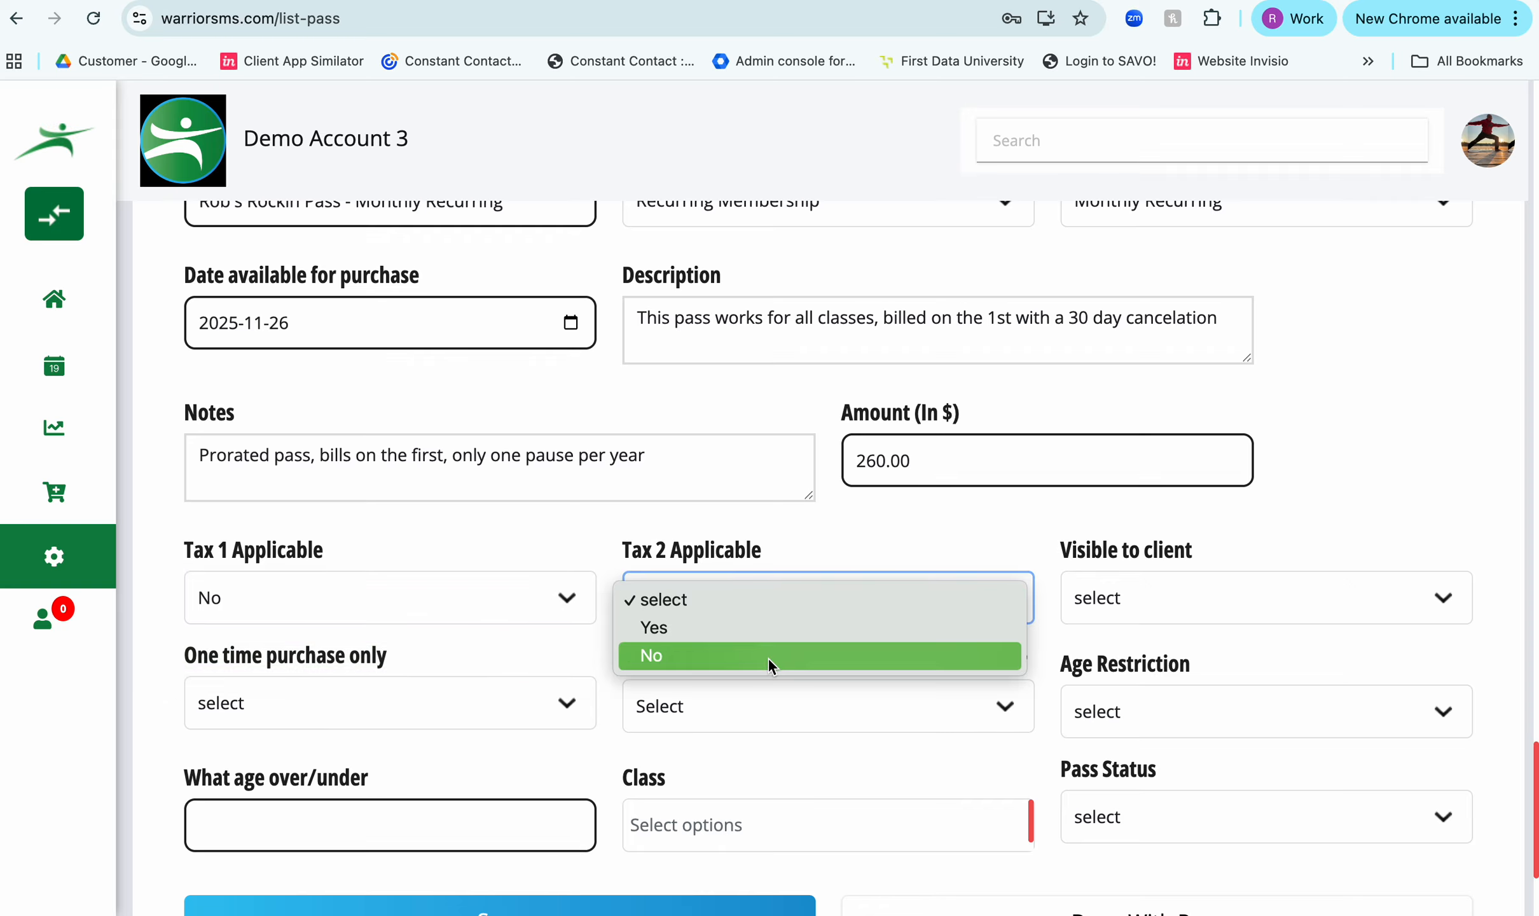
{"action": "left_click", "coordinate": [767, 656]}
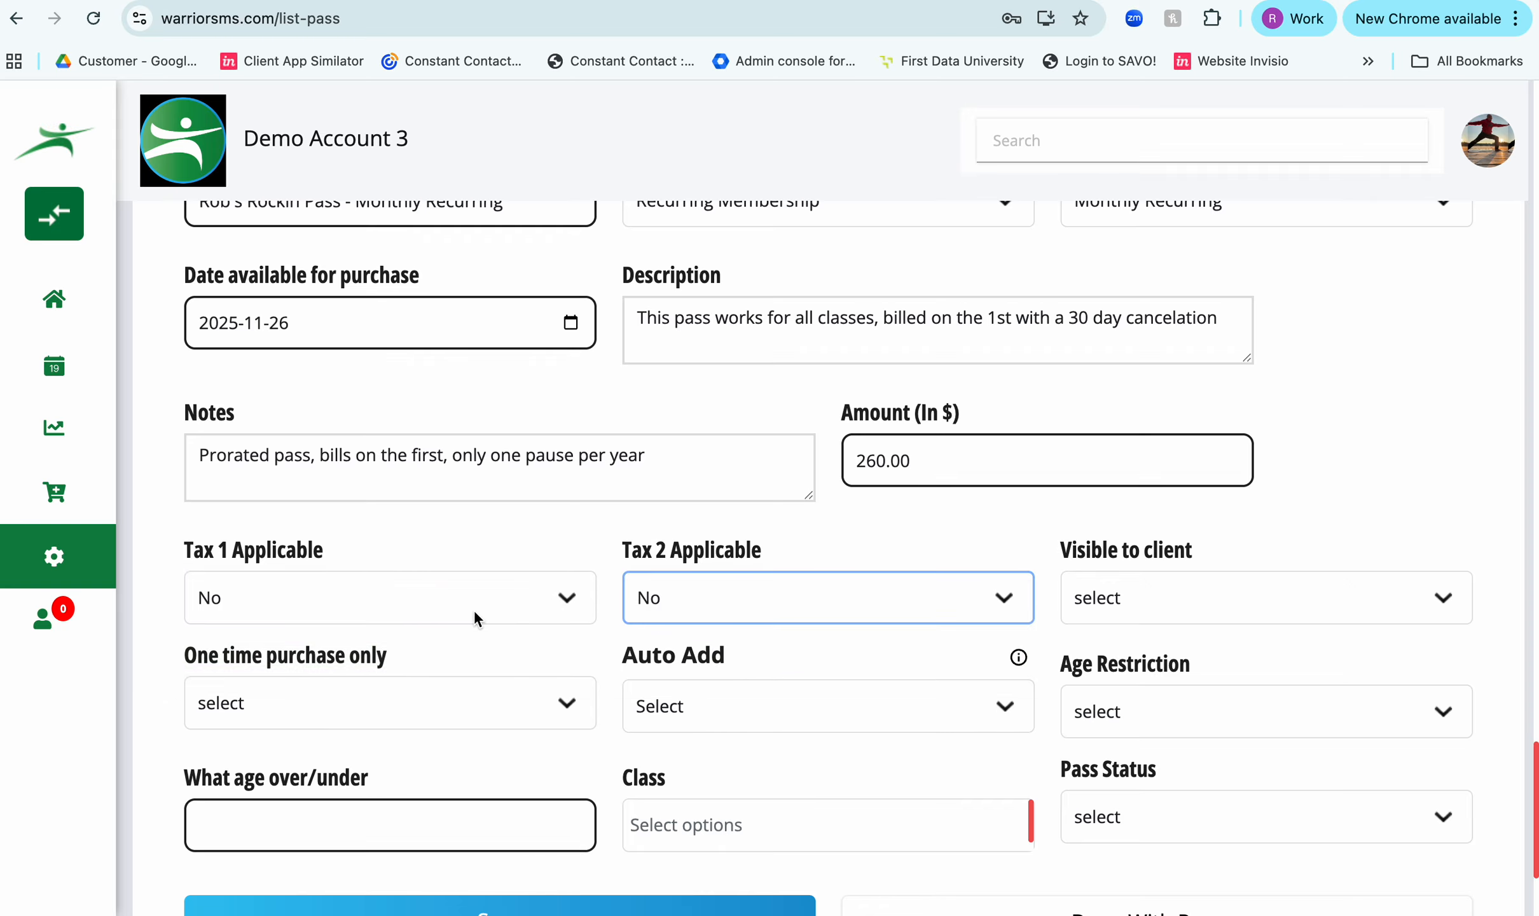
- Make the pass visible to clients and set One time purchase only to No
{"action": "left_click", "coordinate": [1156, 602]}
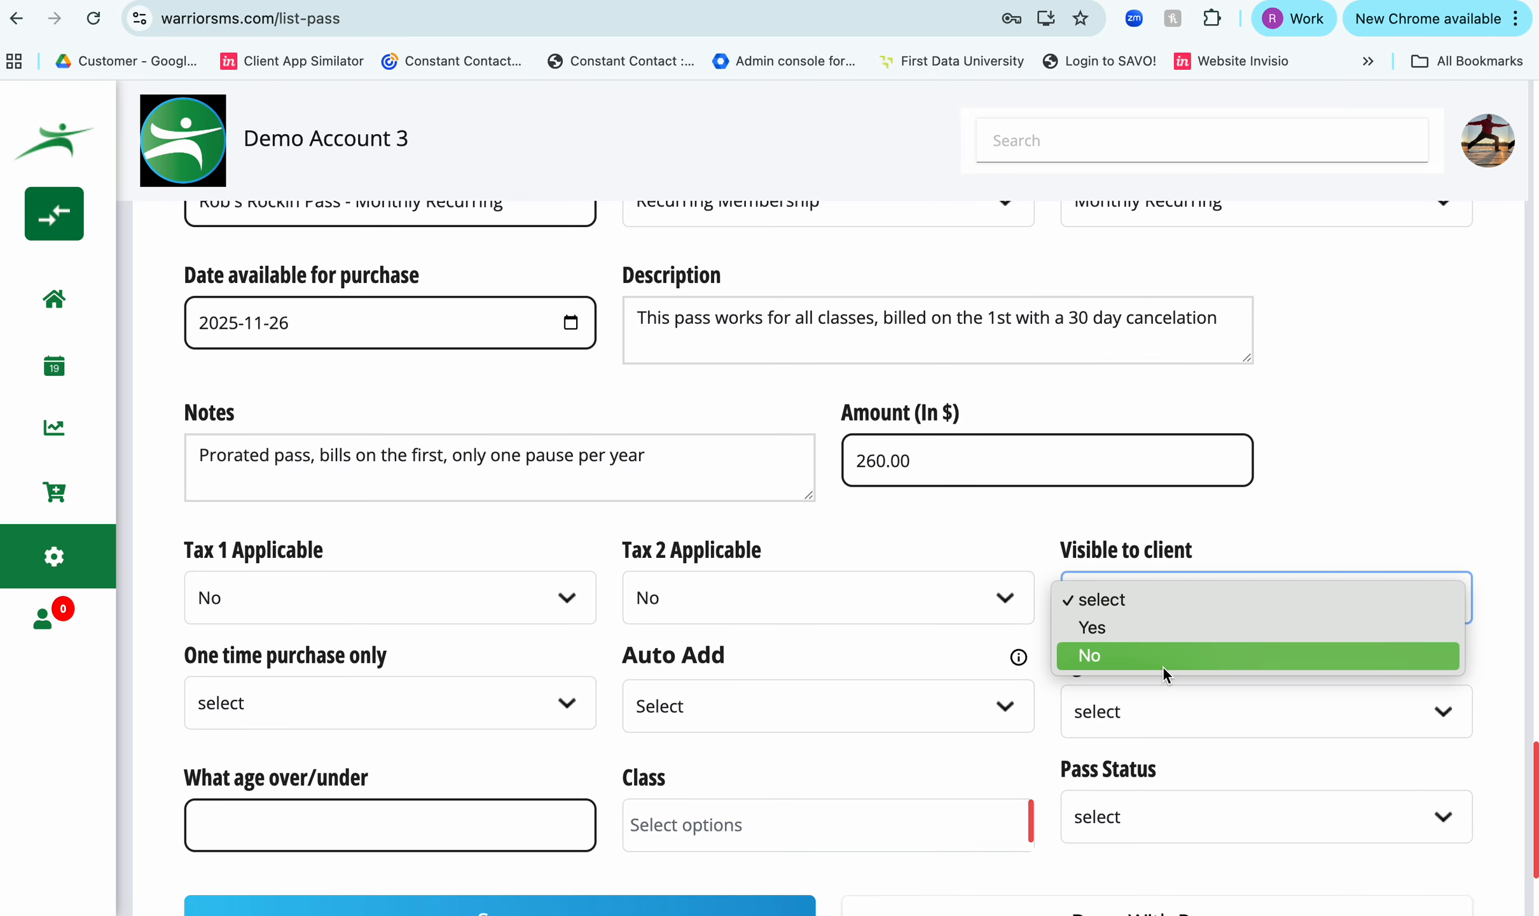
{"action": "left_click", "coordinate": [1154, 627]}
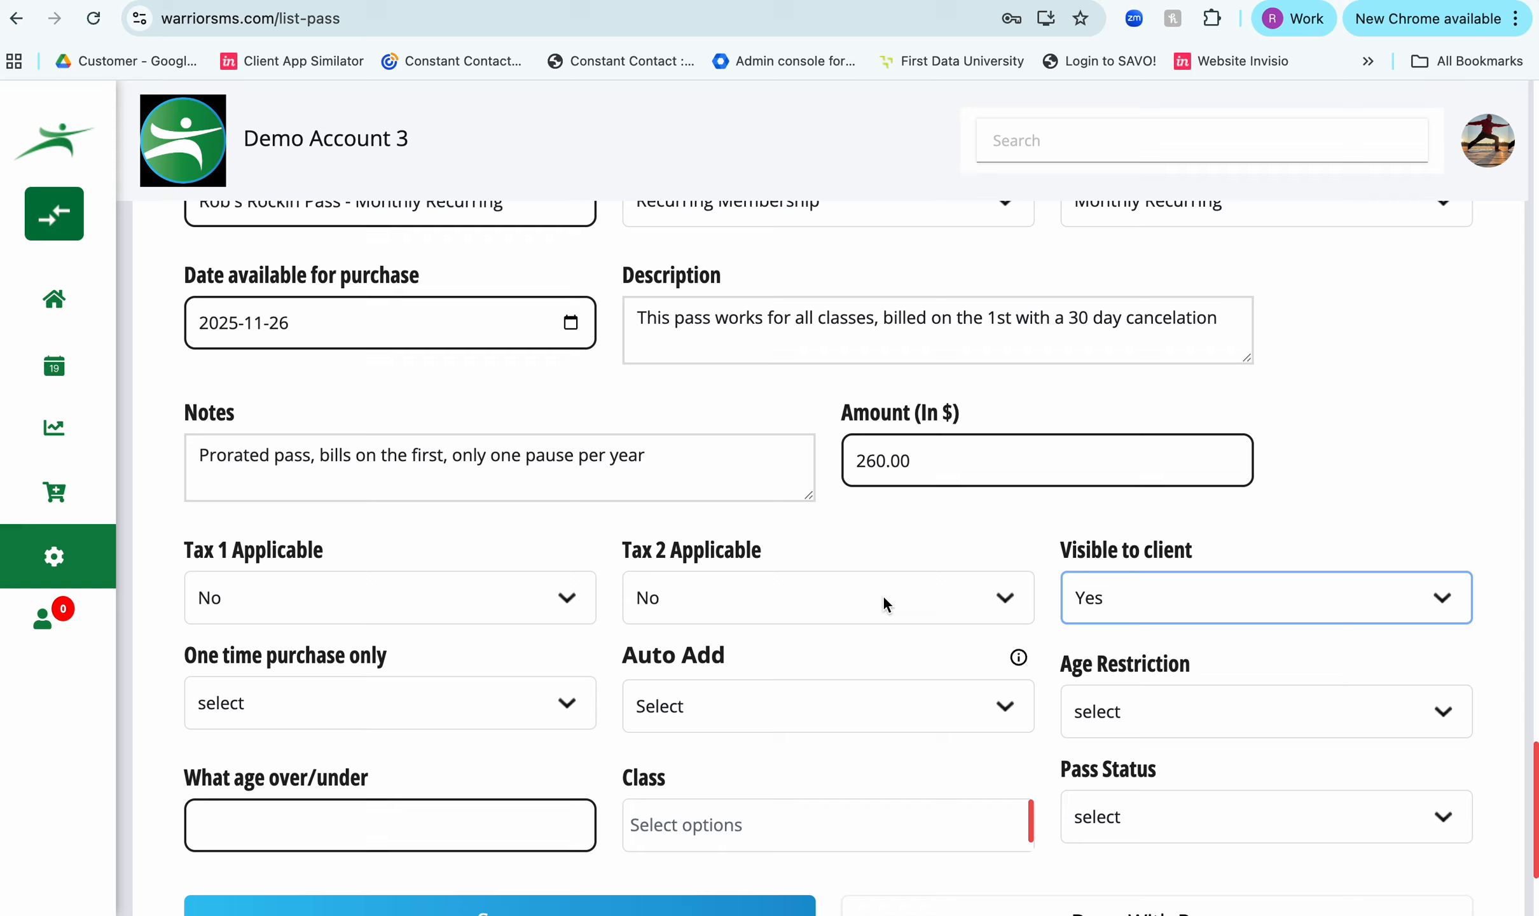
{"action": "scroll", "coordinate": [883, 604], "scroll_direction": "down", "scroll_amount": 2}
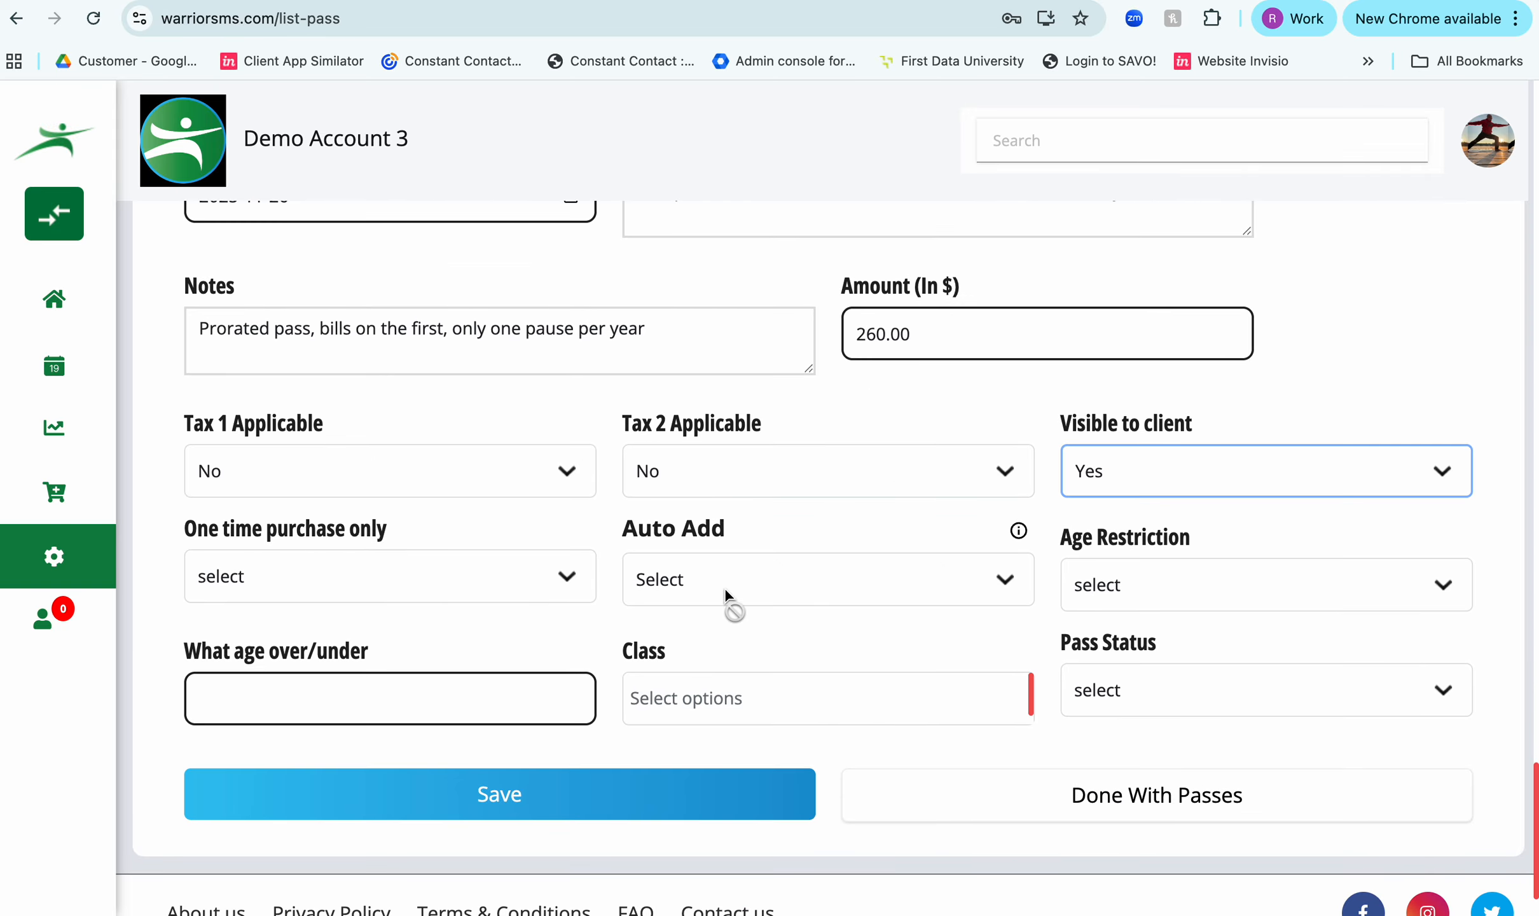
{"action": "left_click", "coordinate": [361, 581]}
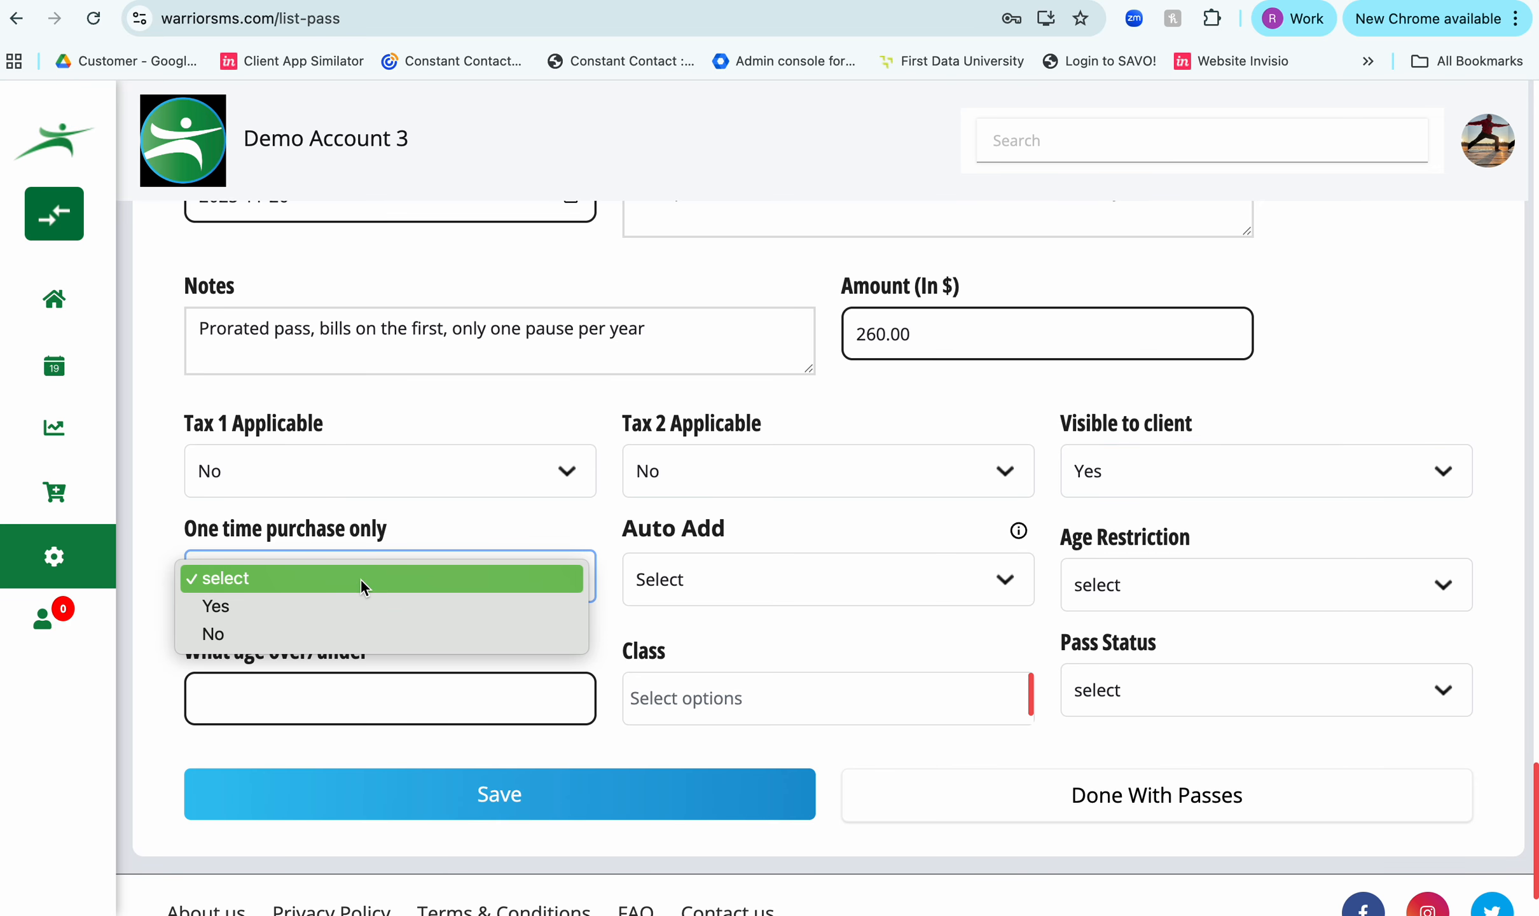
{"action": "left_click", "coordinate": [369, 636]}
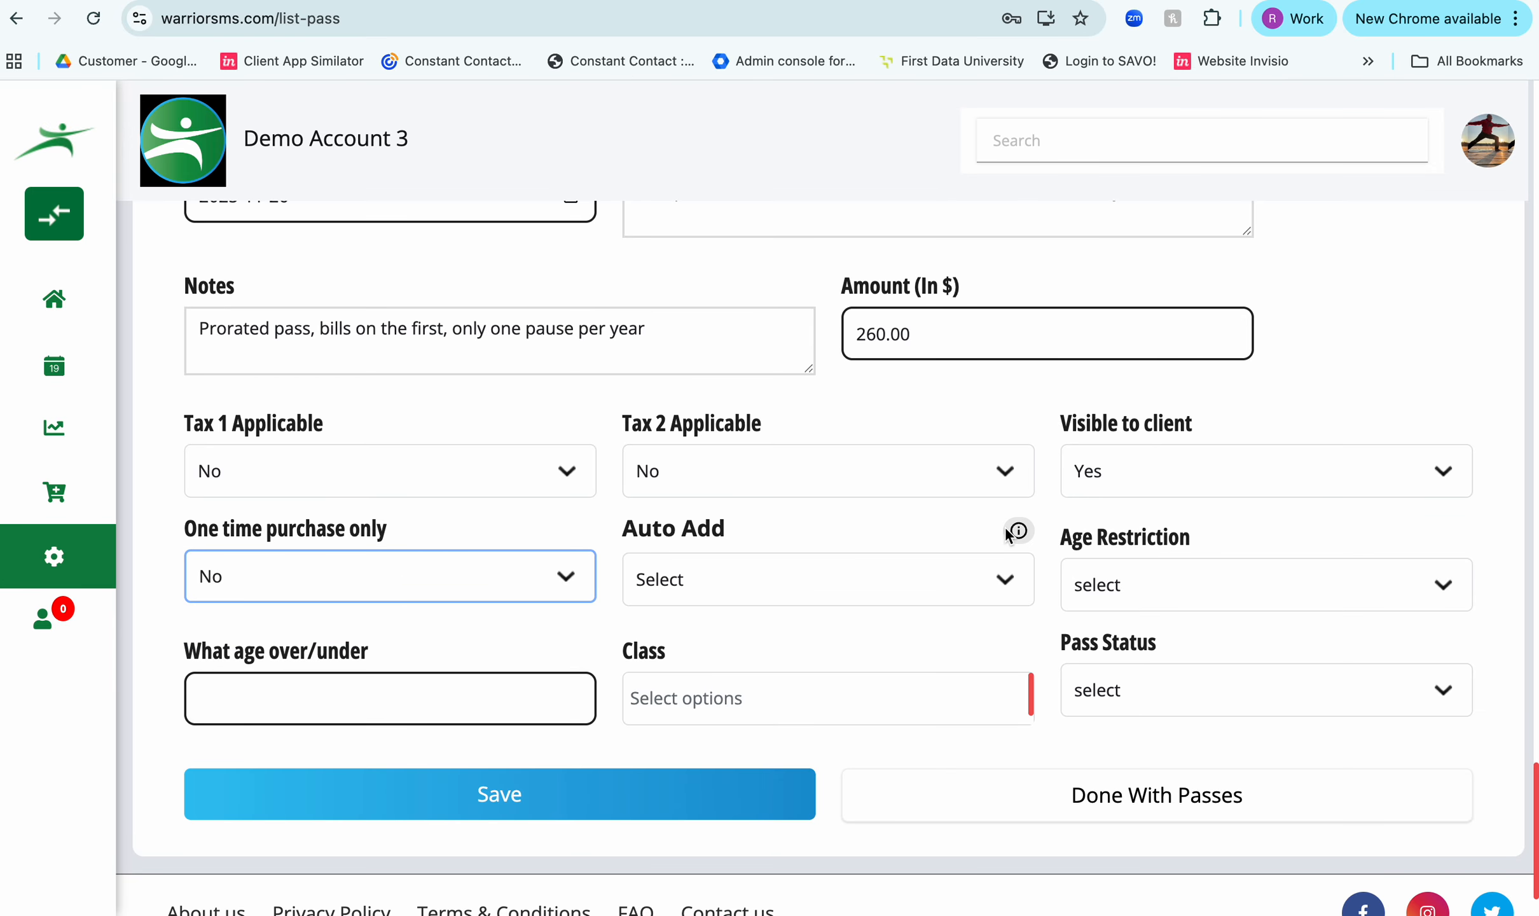
- Check what the Auto Add option does and whether it can be set for this recurring pass
{"action": "mouse_move", "coordinate": [1020, 535]}
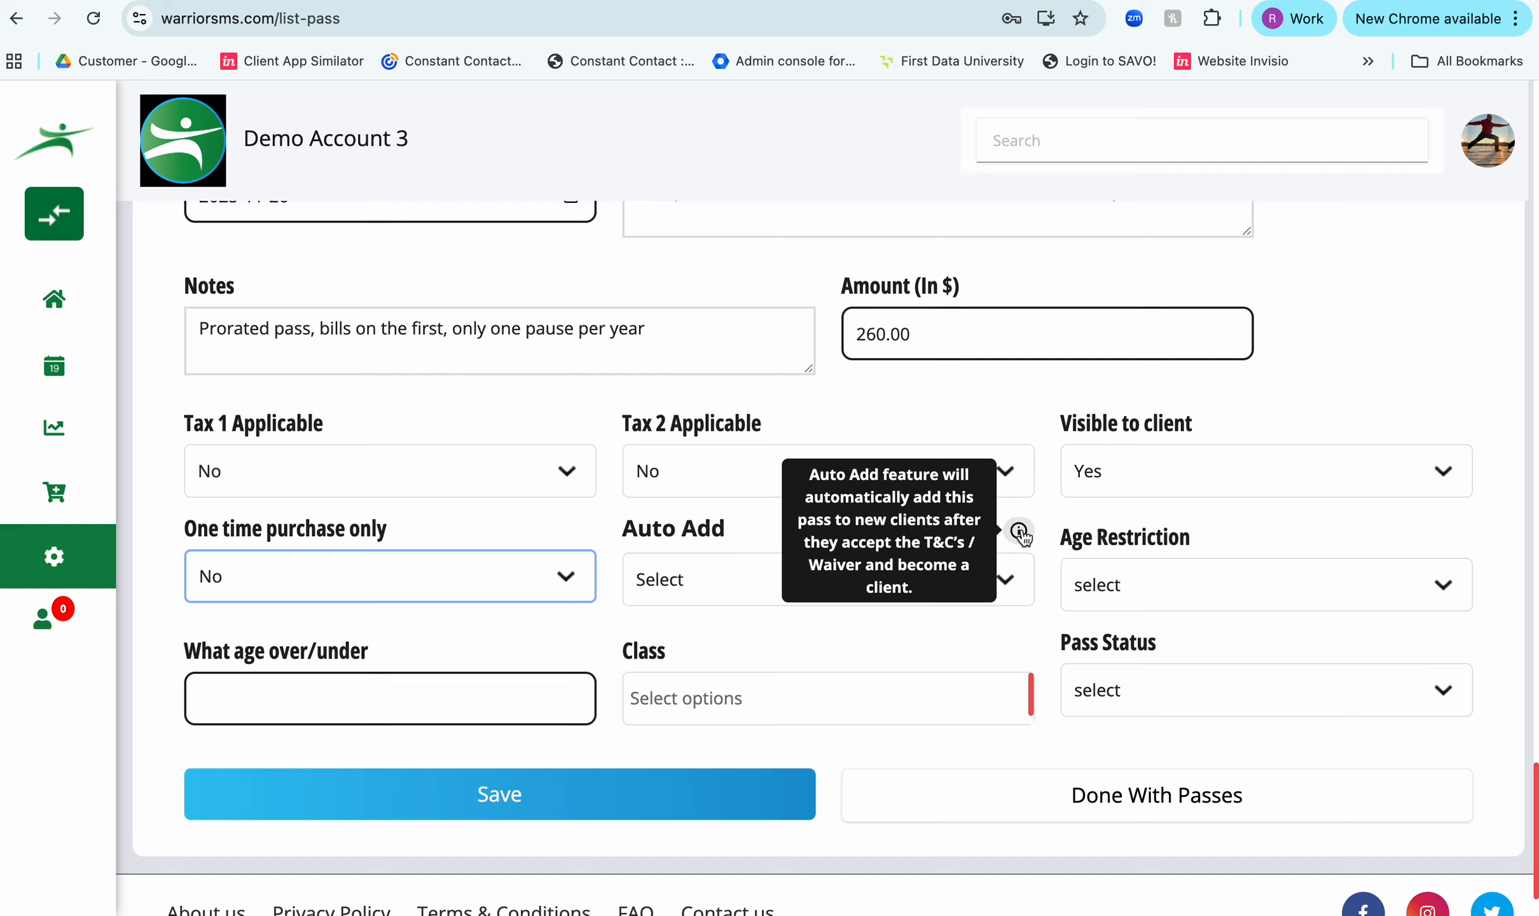
{"action": "left_click", "coordinate": [699, 535]}
{"action": "left_click", "coordinate": [701, 630]}
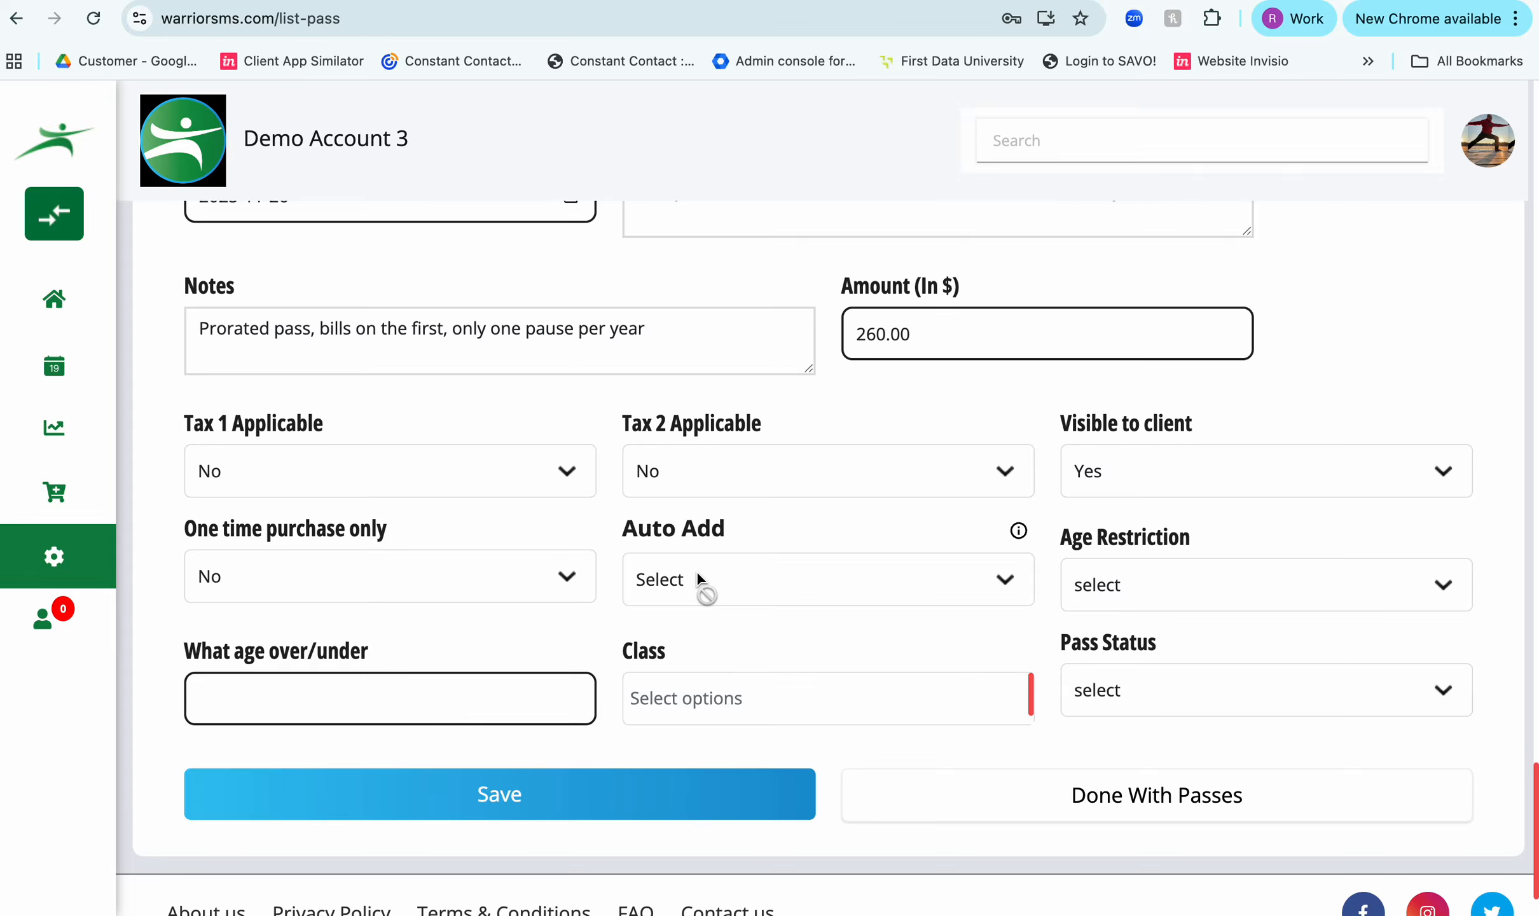
{"action": "scroll", "coordinate": [696, 569], "scroll_direction": "up", "scroll_amount": 1}
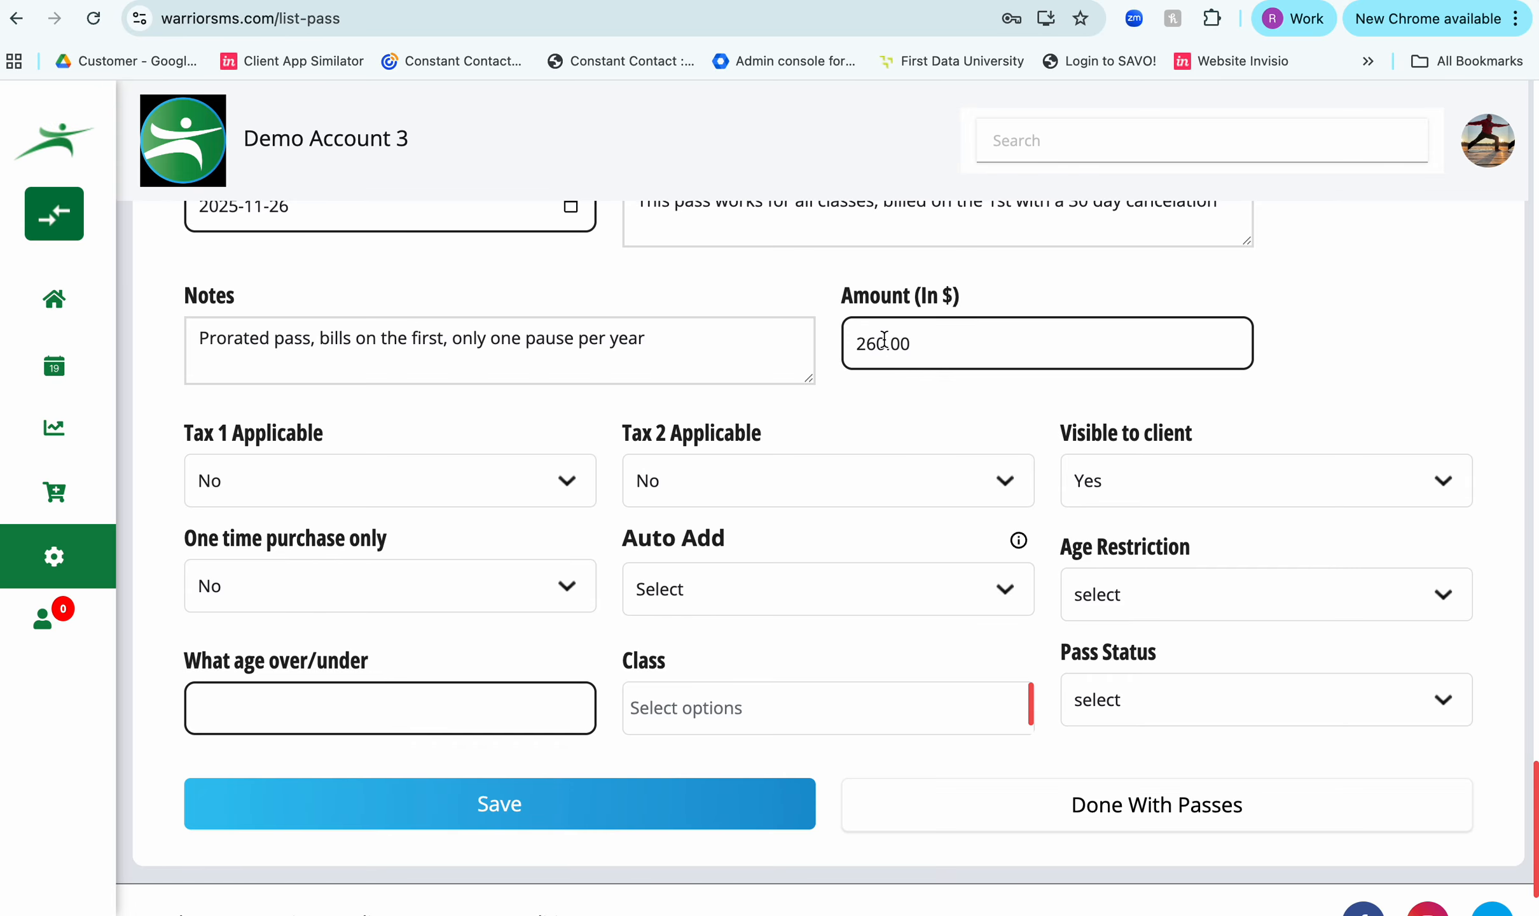
{"action": "left_click", "coordinate": [816, 598]}
- Set the pass's age restriction to None
{"action": "left_click", "coordinate": [1136, 592]}
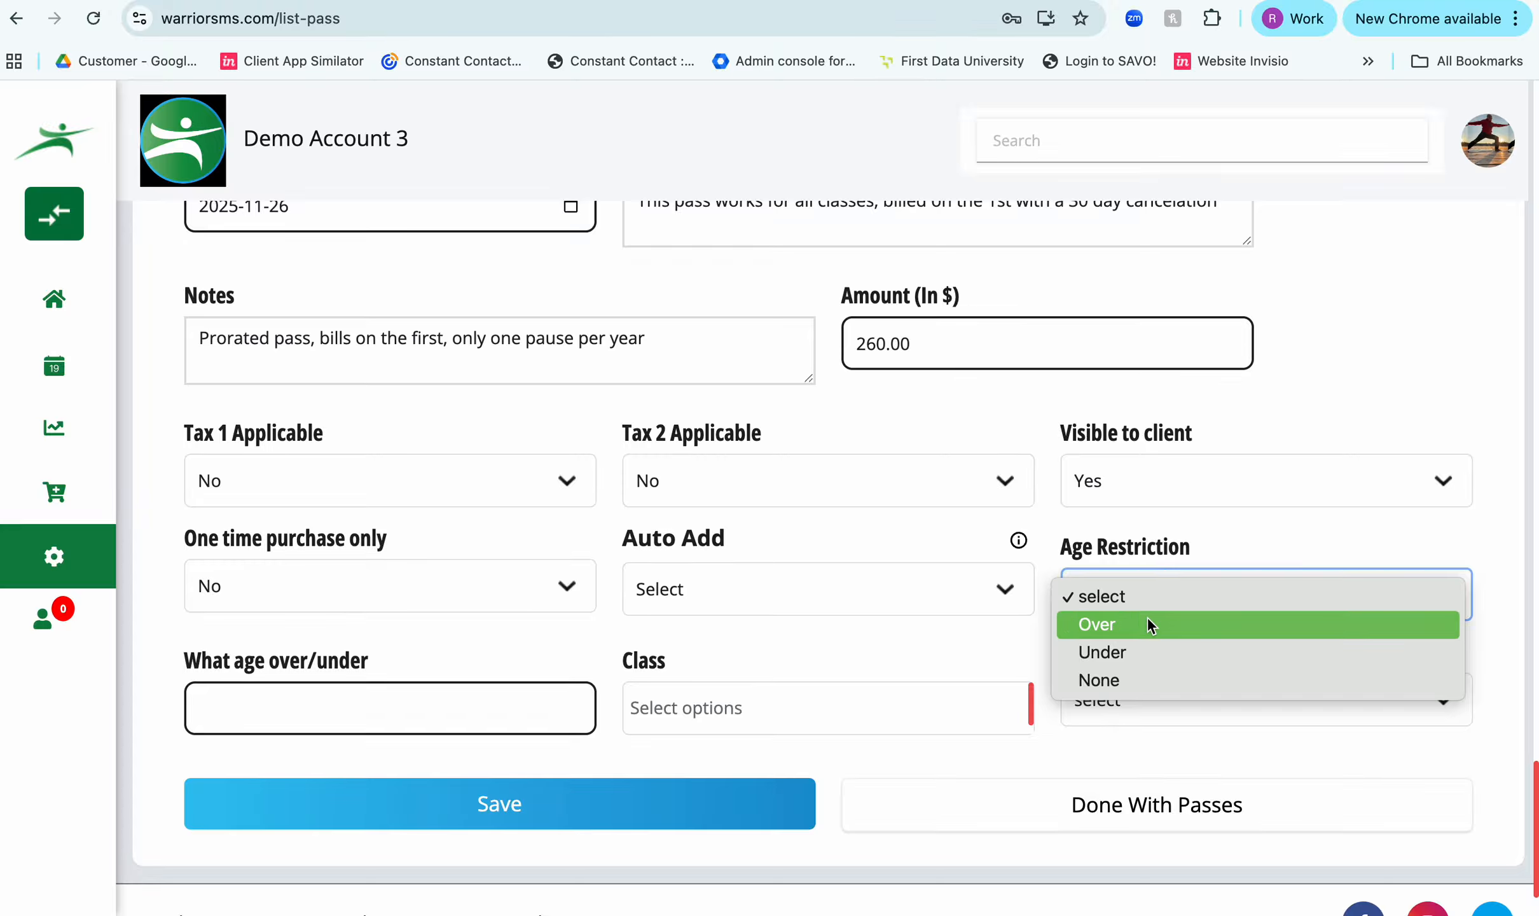
{"action": "left_click", "coordinate": [1141, 680]}
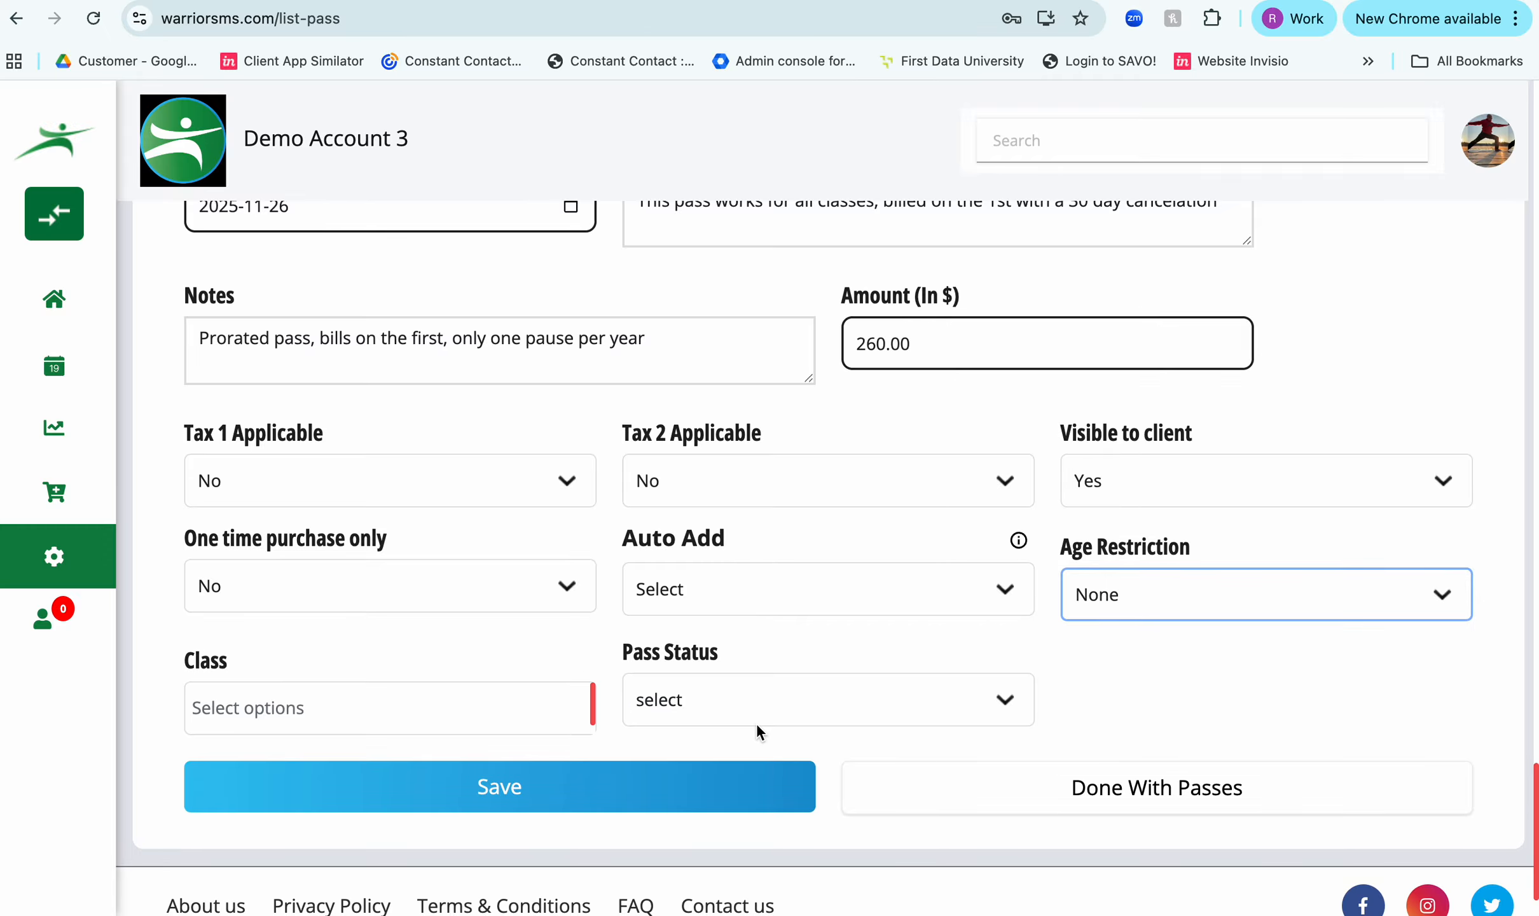
- Make the pass valid for all classes by selecting every option in the Class list
{"action": "left_click", "coordinate": [448, 707]}
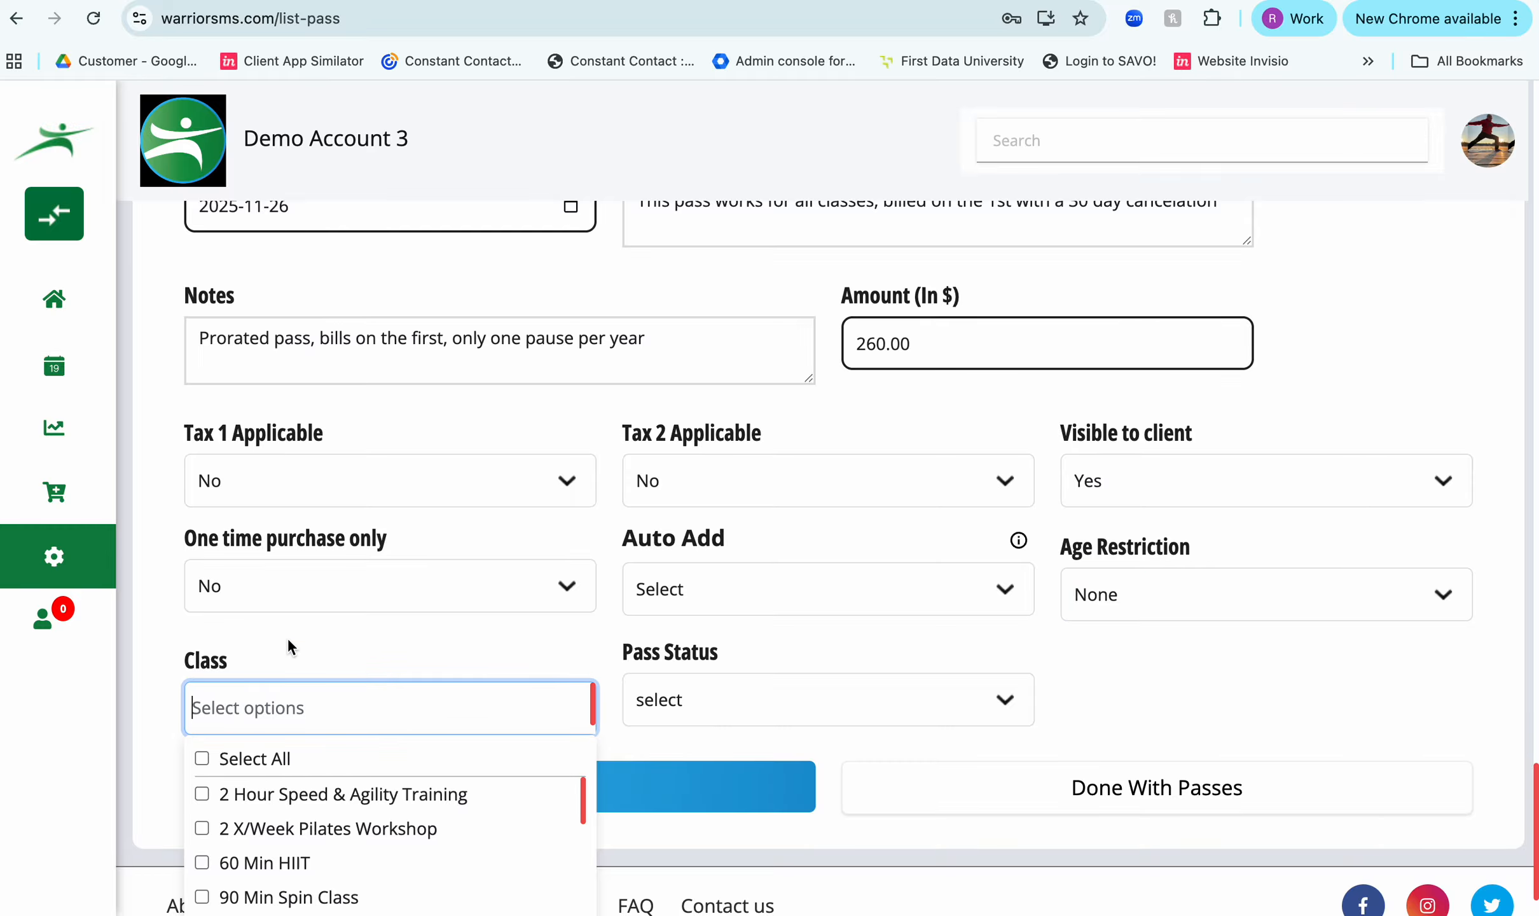
{"action": "scroll", "coordinate": [287, 638], "scroll_direction": "down", "scroll_amount": 2}
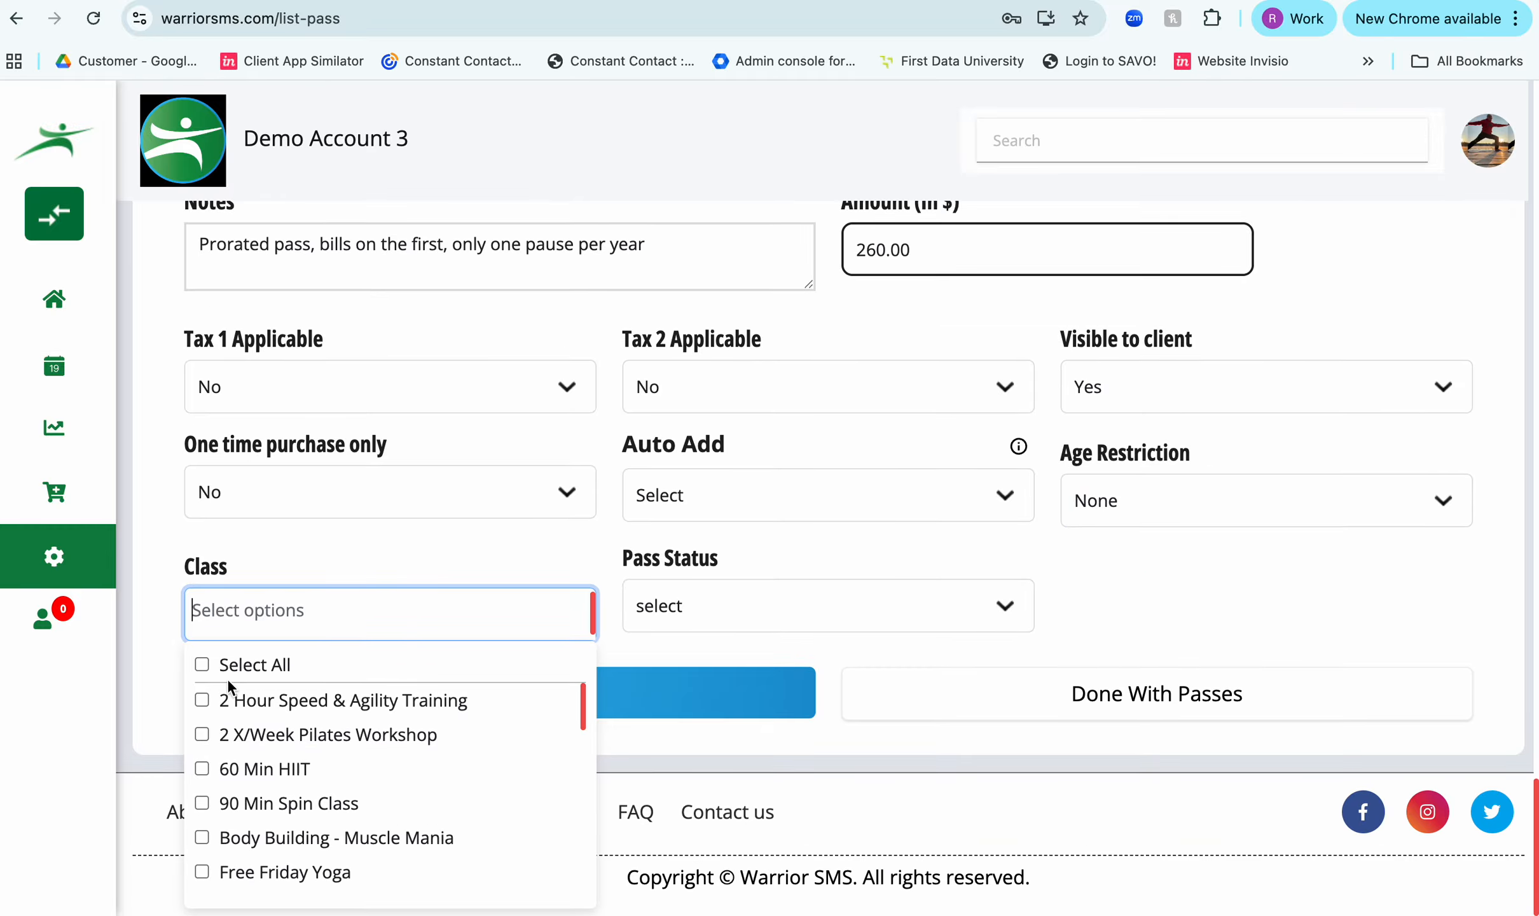
{"action": "scroll", "coordinate": [234, 741], "scroll_direction": "down", "scroll_amount": 5}
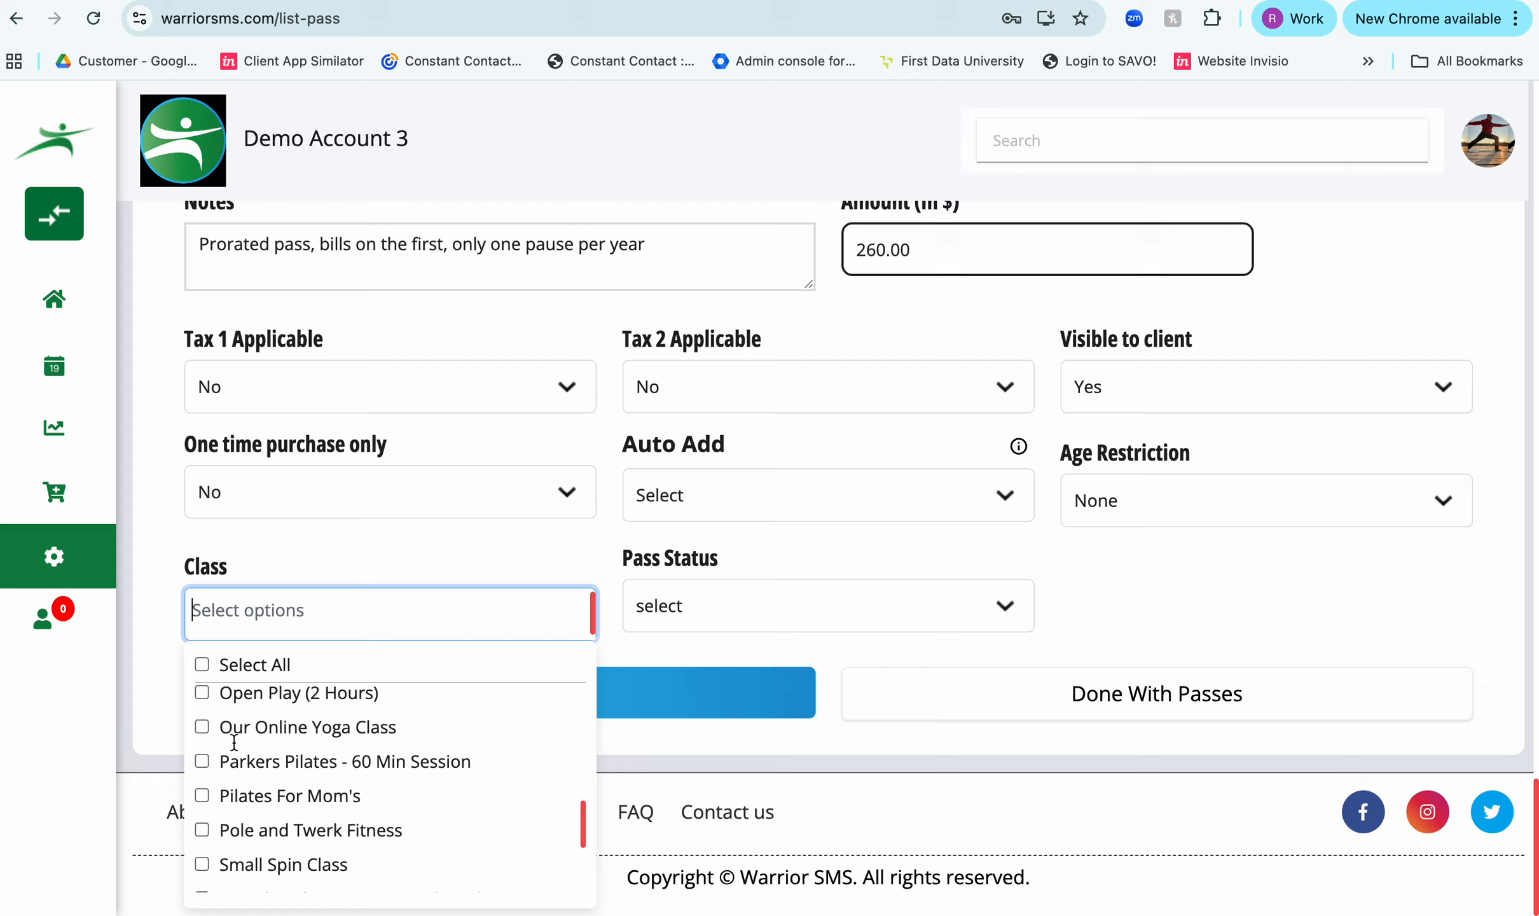
{"action": "scroll", "coordinate": [234, 741], "scroll_direction": "up", "scroll_amount": 8}
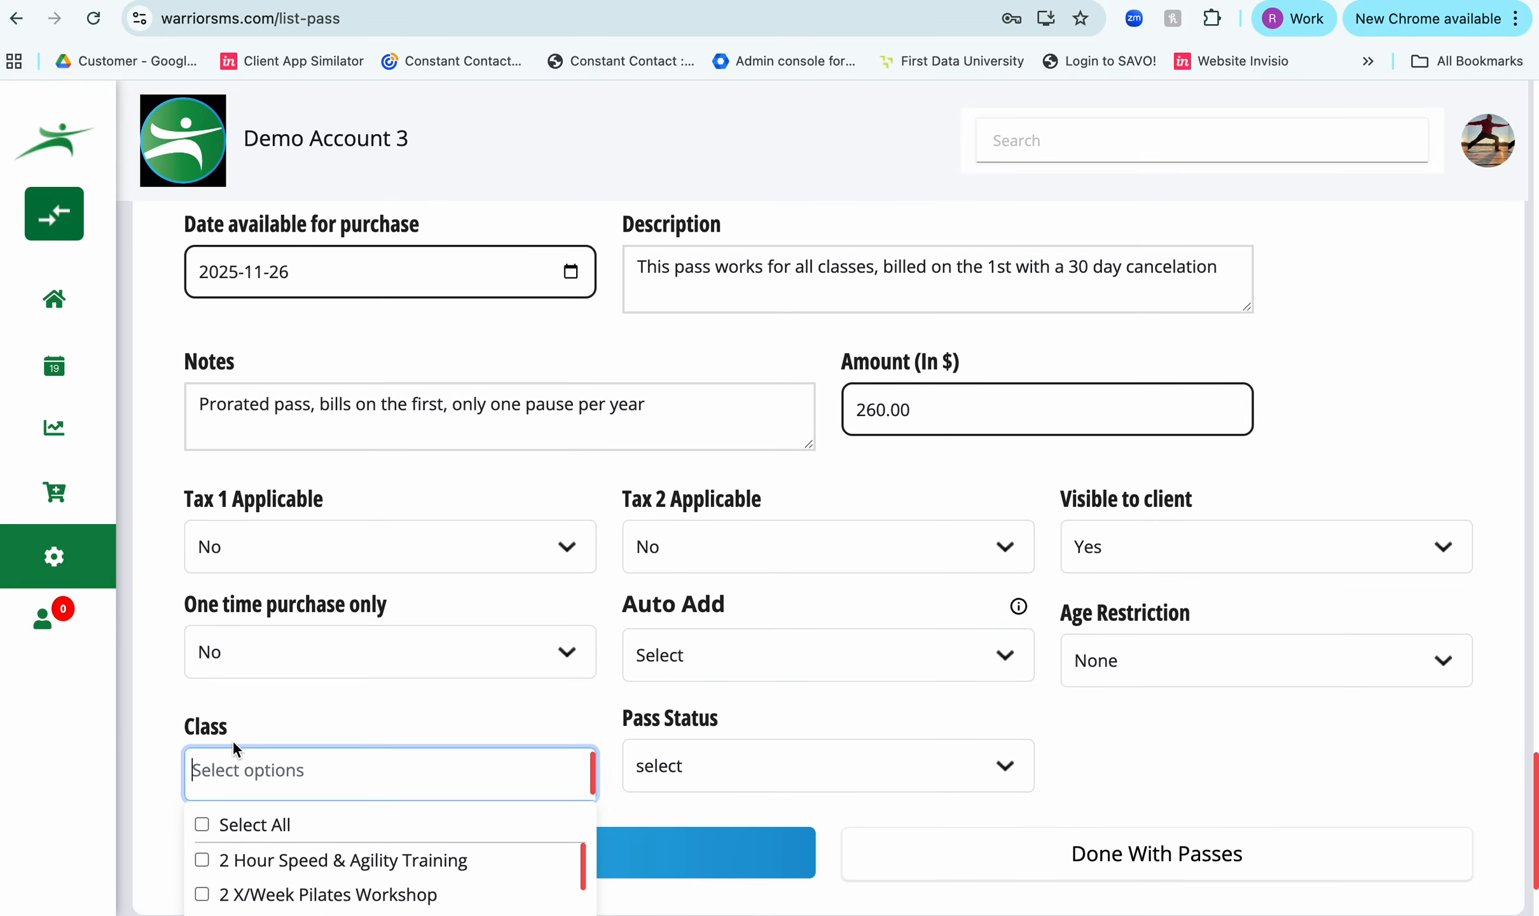
{"action": "left_click", "coordinate": [202, 824]}
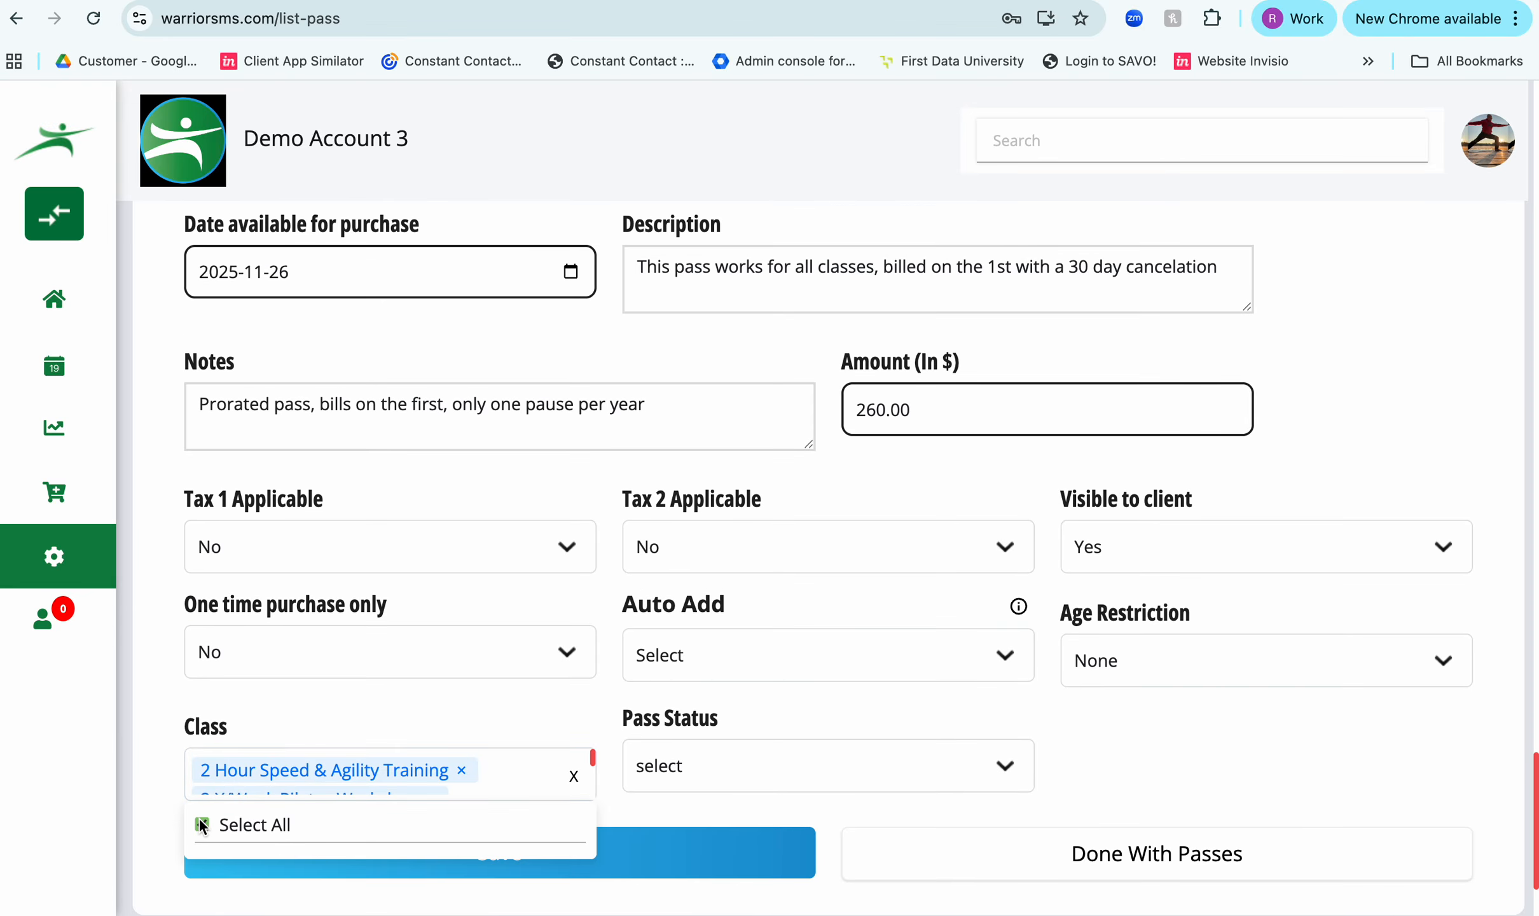
- Set the pass status to Active, save the new pass and dismiss the confirmation
{"action": "left_click", "coordinate": [697, 768]}
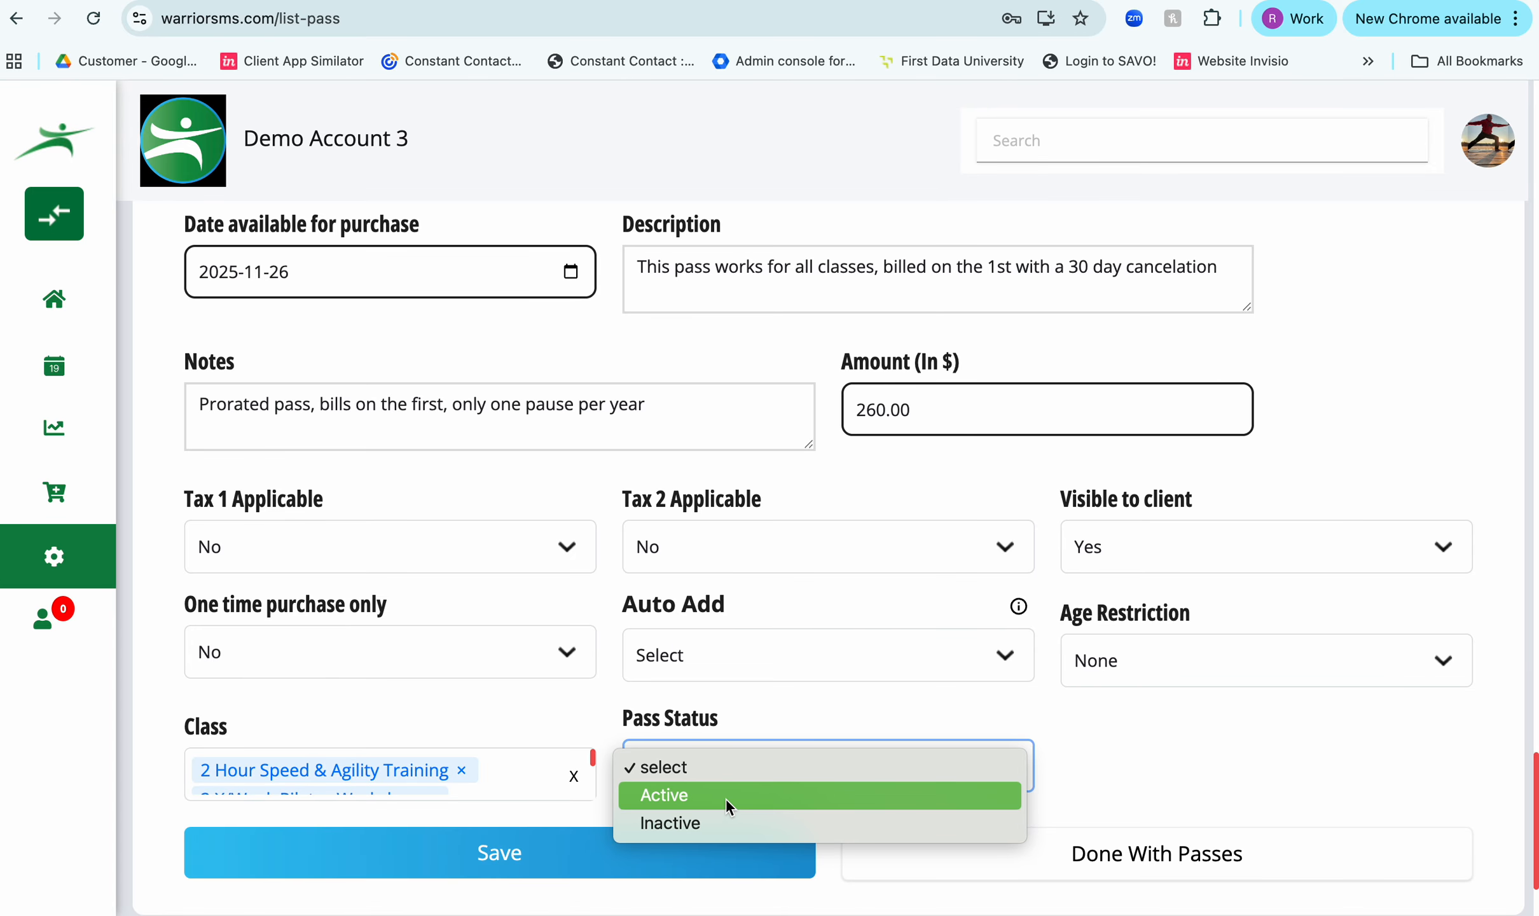
{"action": "left_click", "coordinate": [728, 797]}
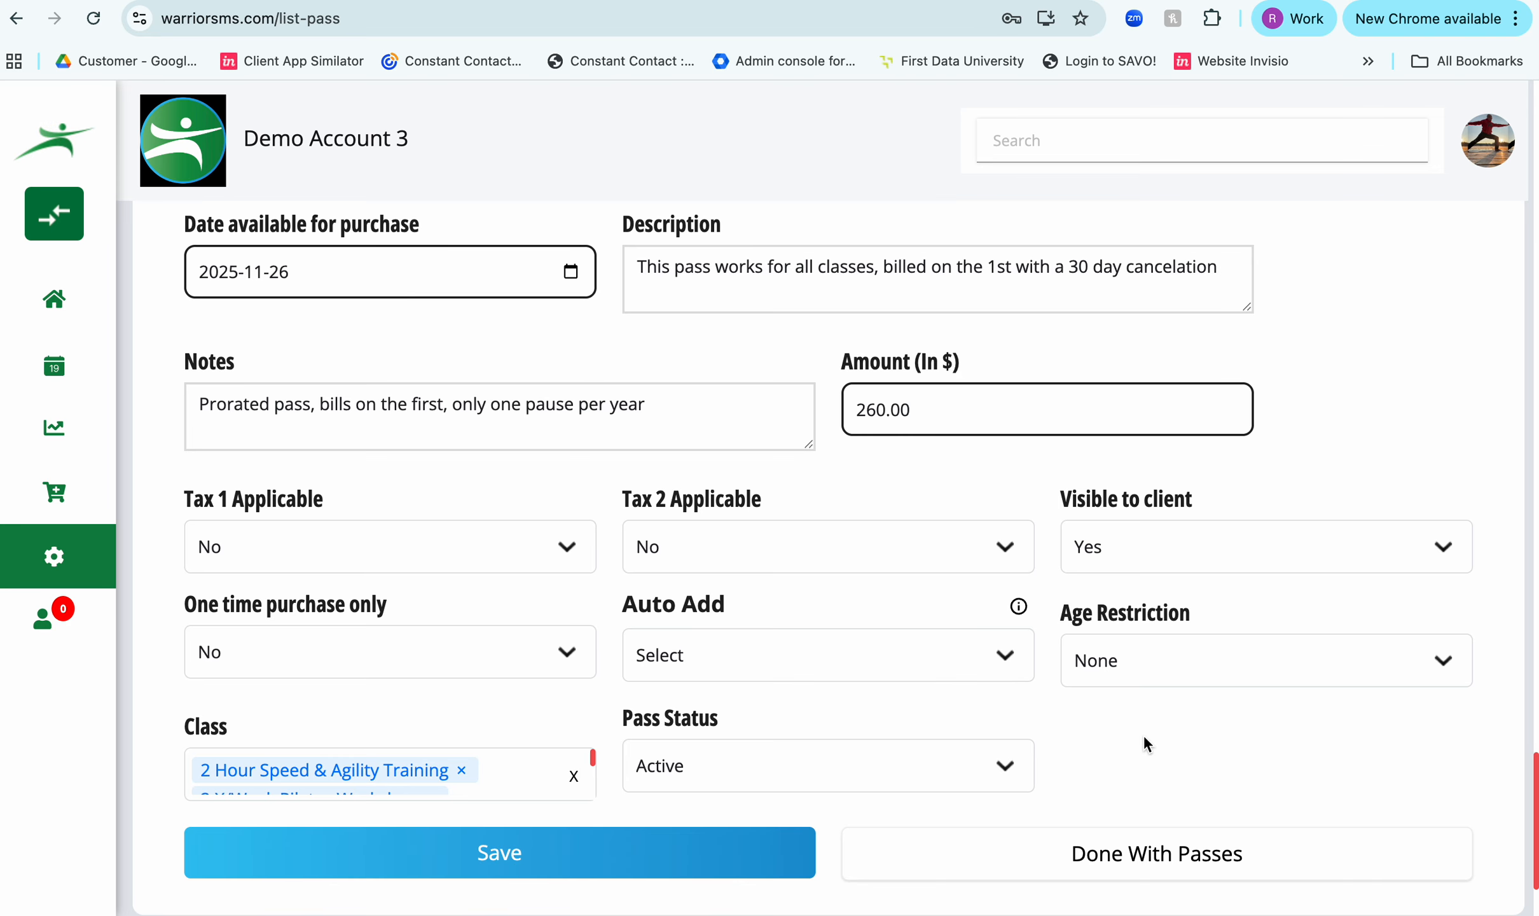
{"action": "scroll", "coordinate": [1143, 734], "scroll_direction": "down", "scroll_amount": 3}
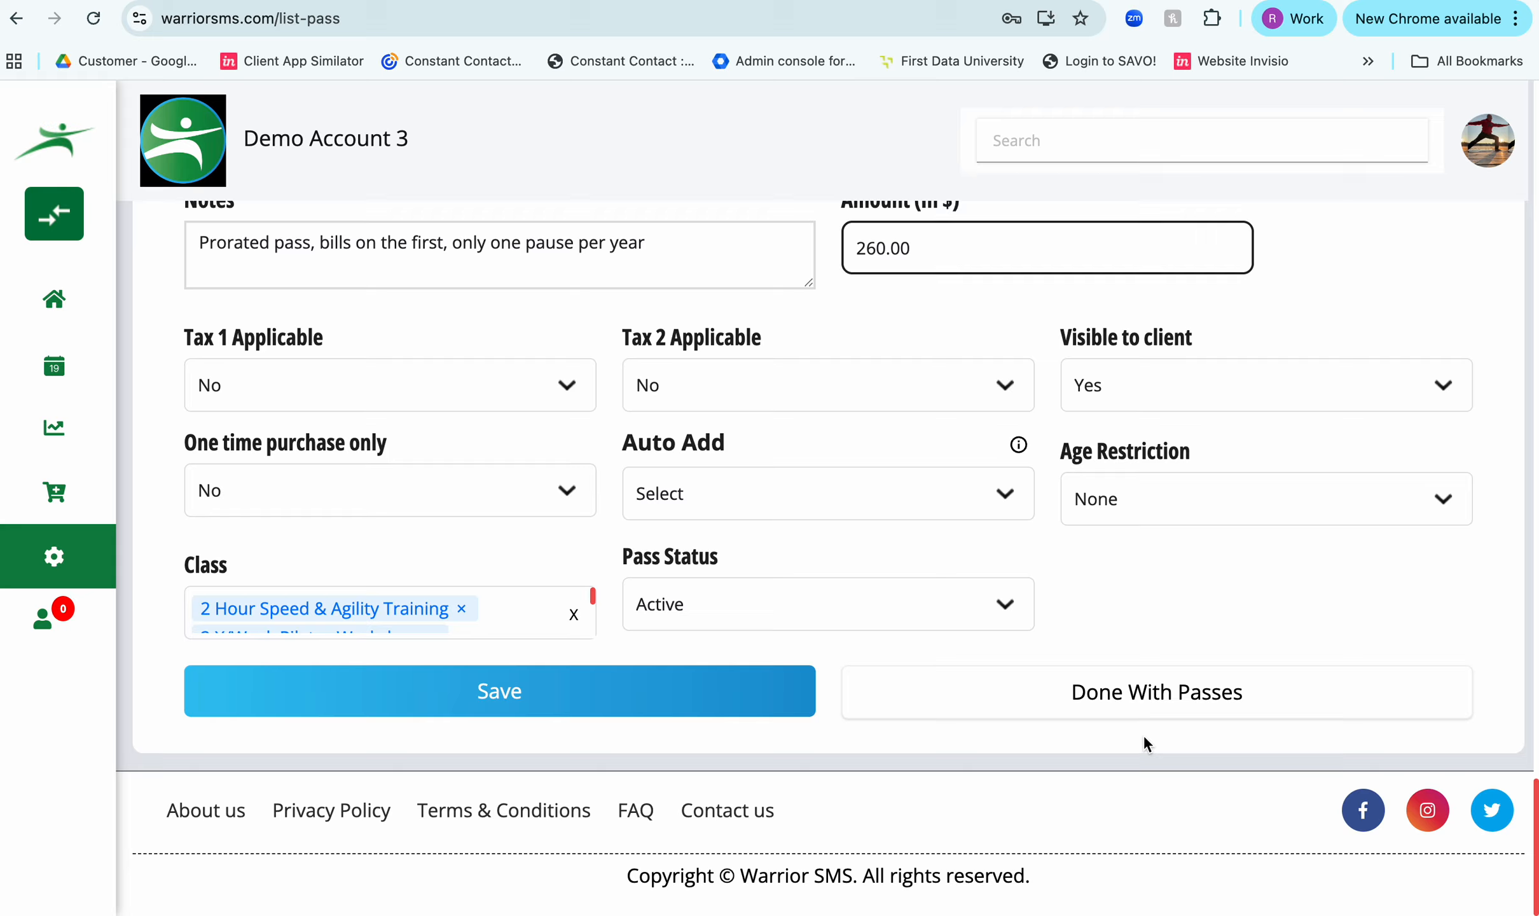
{"action": "left_click", "coordinate": [490, 698]}
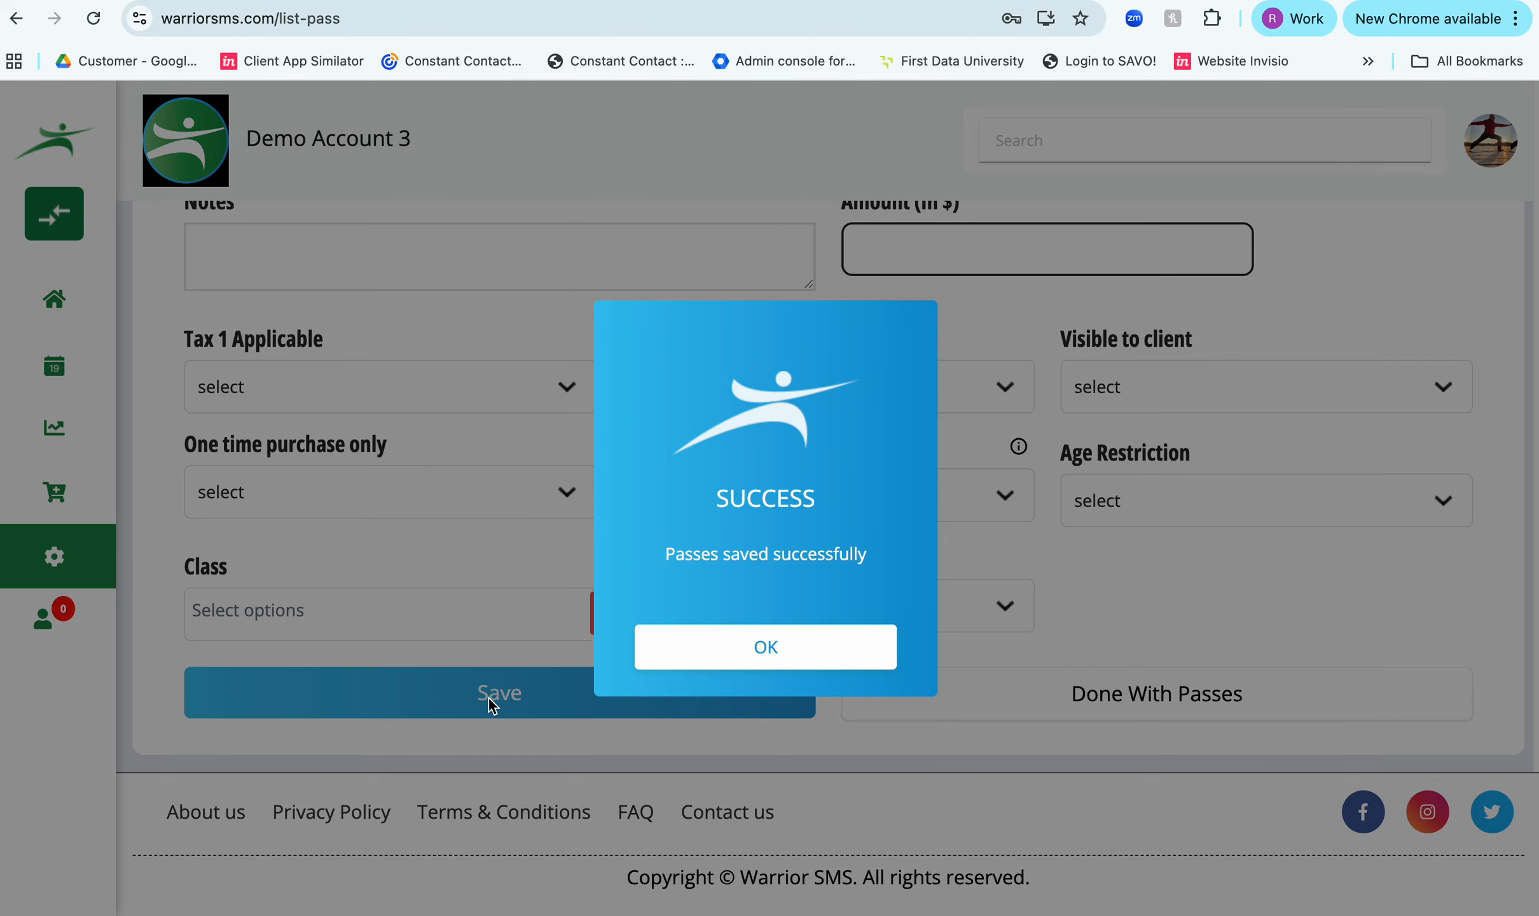
{"action": "left_click", "coordinate": [786, 655]}
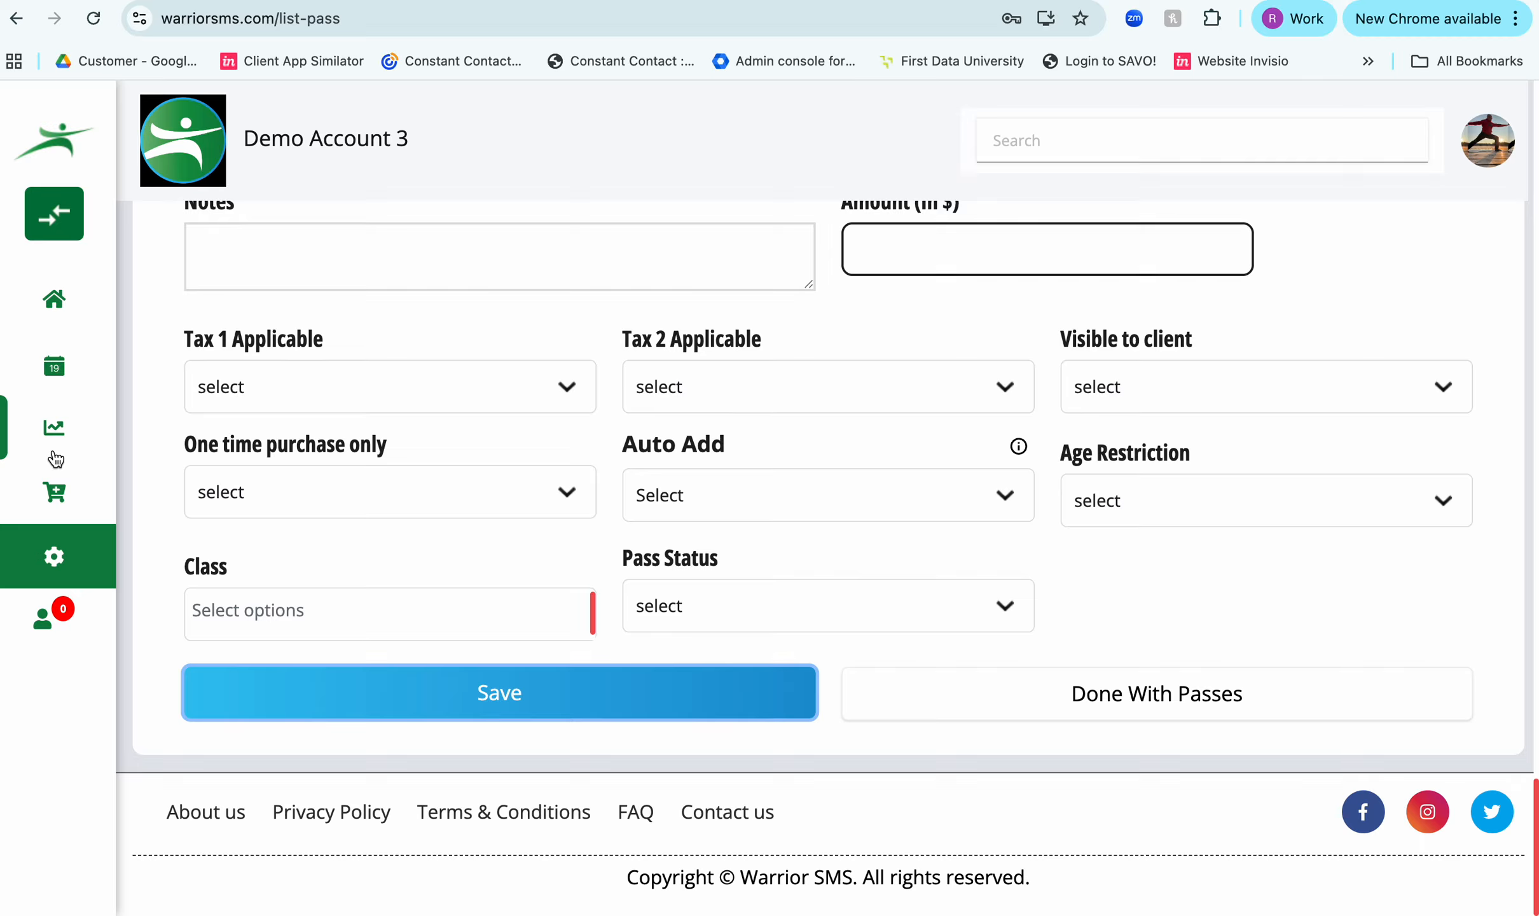
- Start a purchase, search the clients for "warrior" and select the demo user customer
{"action": "left_click", "coordinate": [56, 495]}
{"action": "left_click", "coordinate": [230, 491]}
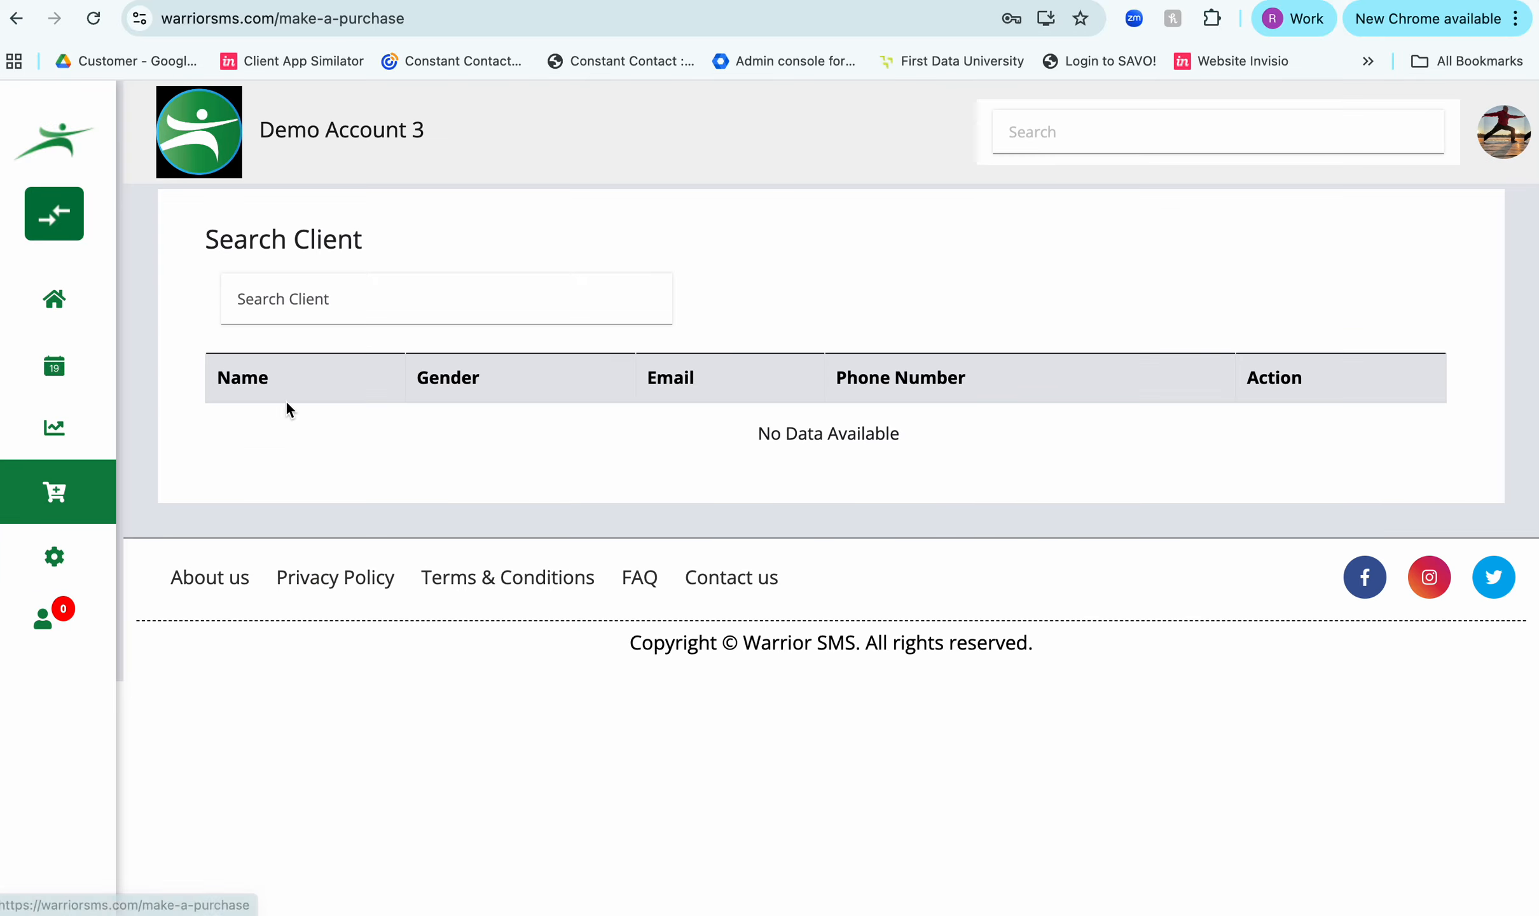
{"action": "left_click", "coordinate": [332, 280]}
{"action": "type", "text": "warrior"}
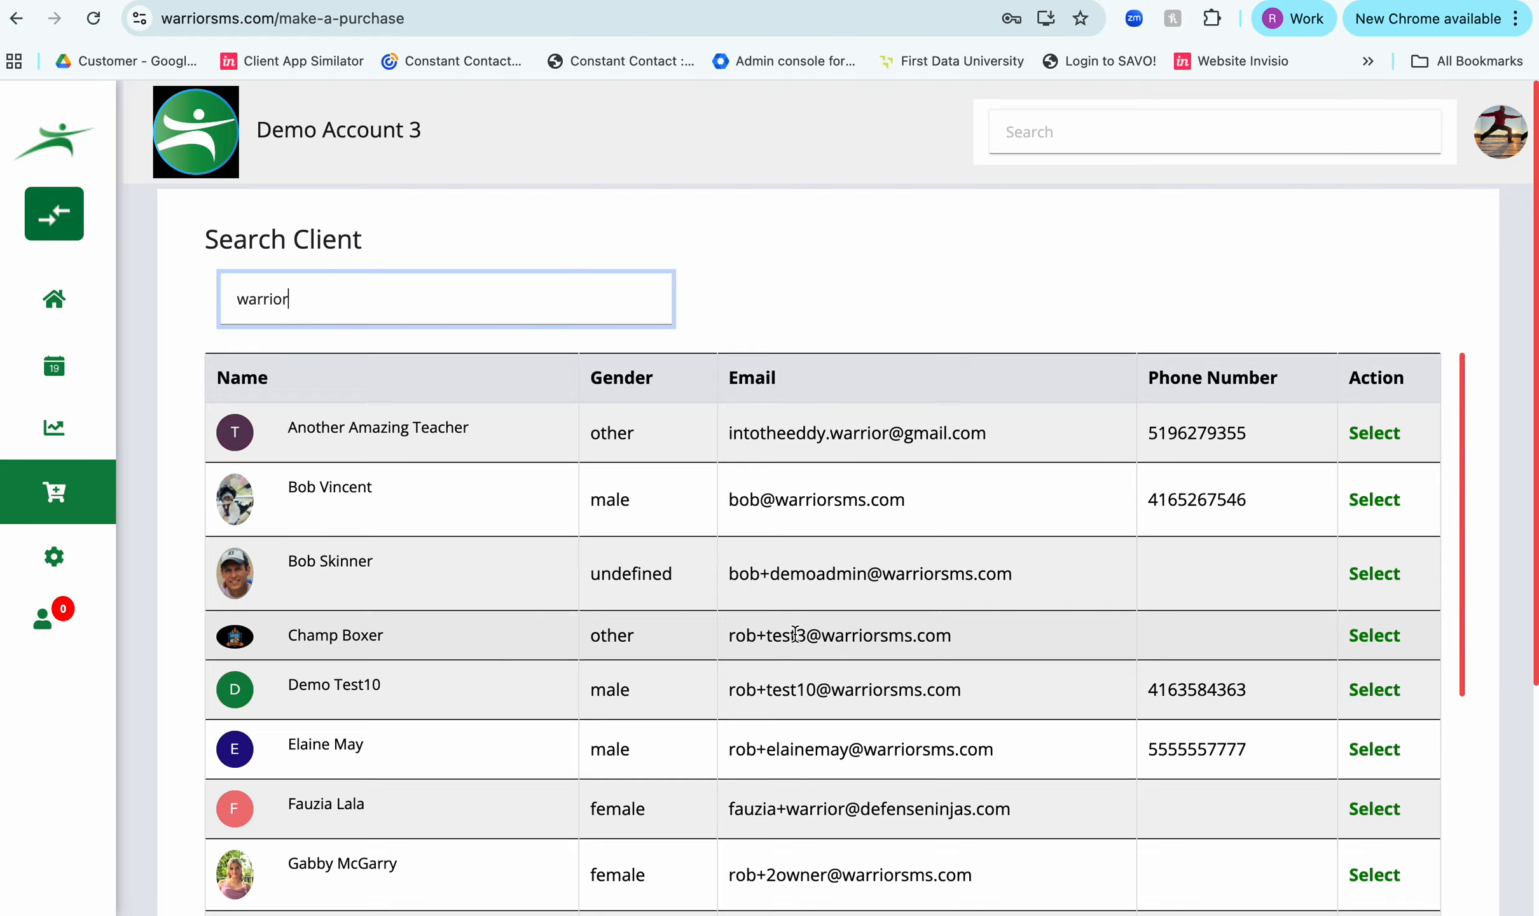
{"action": "scroll", "coordinate": [795, 632], "scroll_direction": "down", "scroll_amount": 7}
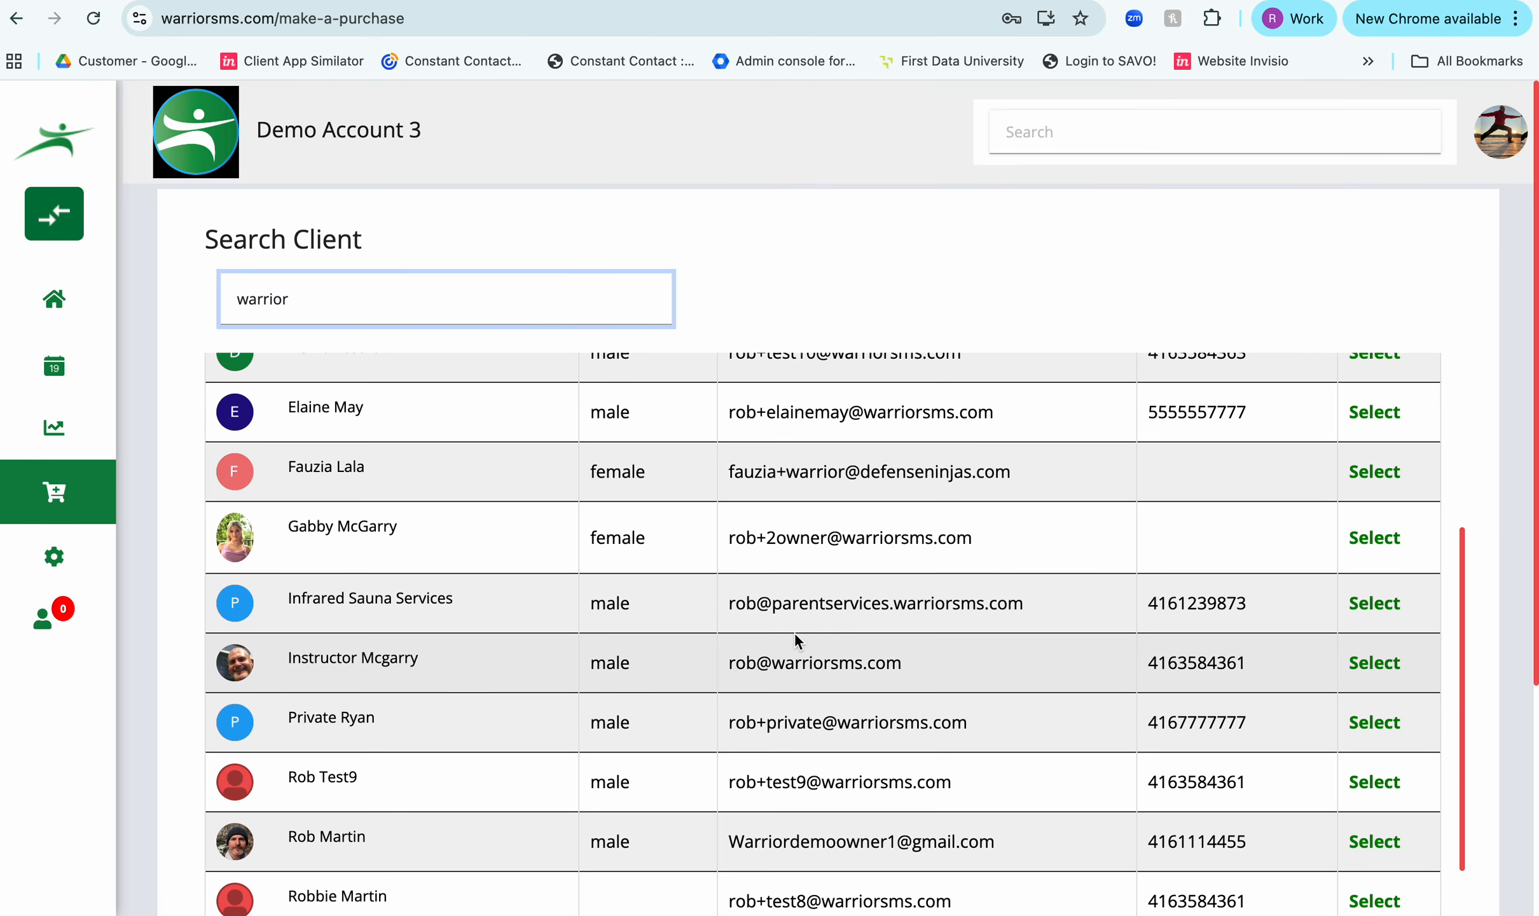
{"action": "scroll", "coordinate": [794, 632], "scroll_direction": "down", "scroll_amount": 3}
{"action": "scroll", "coordinate": [794, 632], "scroll_direction": "down", "scroll_amount": 1}
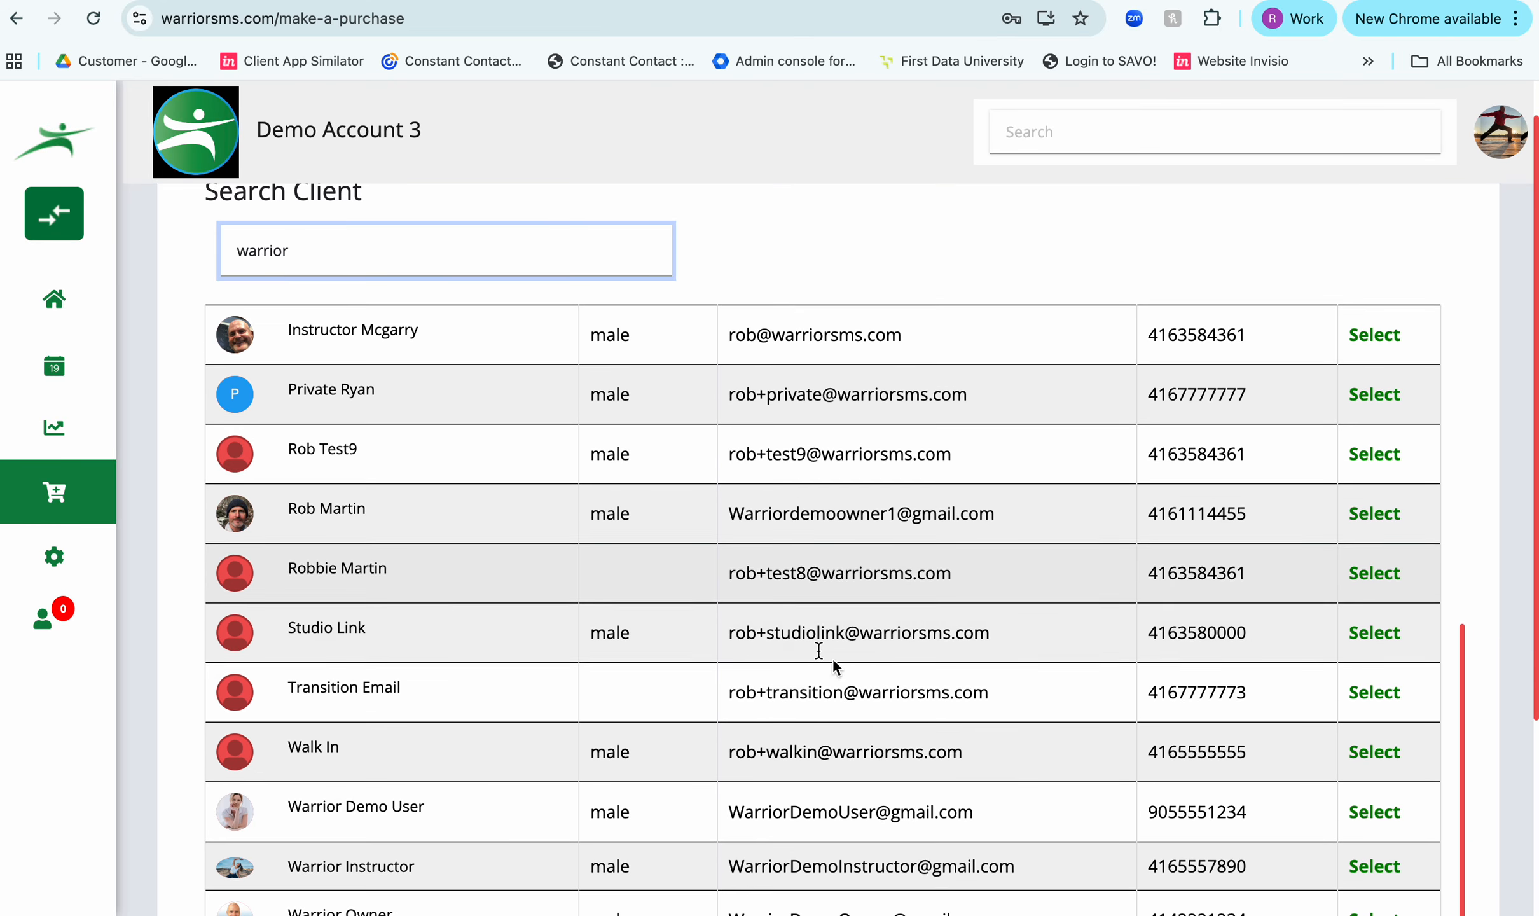
{"action": "left_click", "coordinate": [1381, 816]}
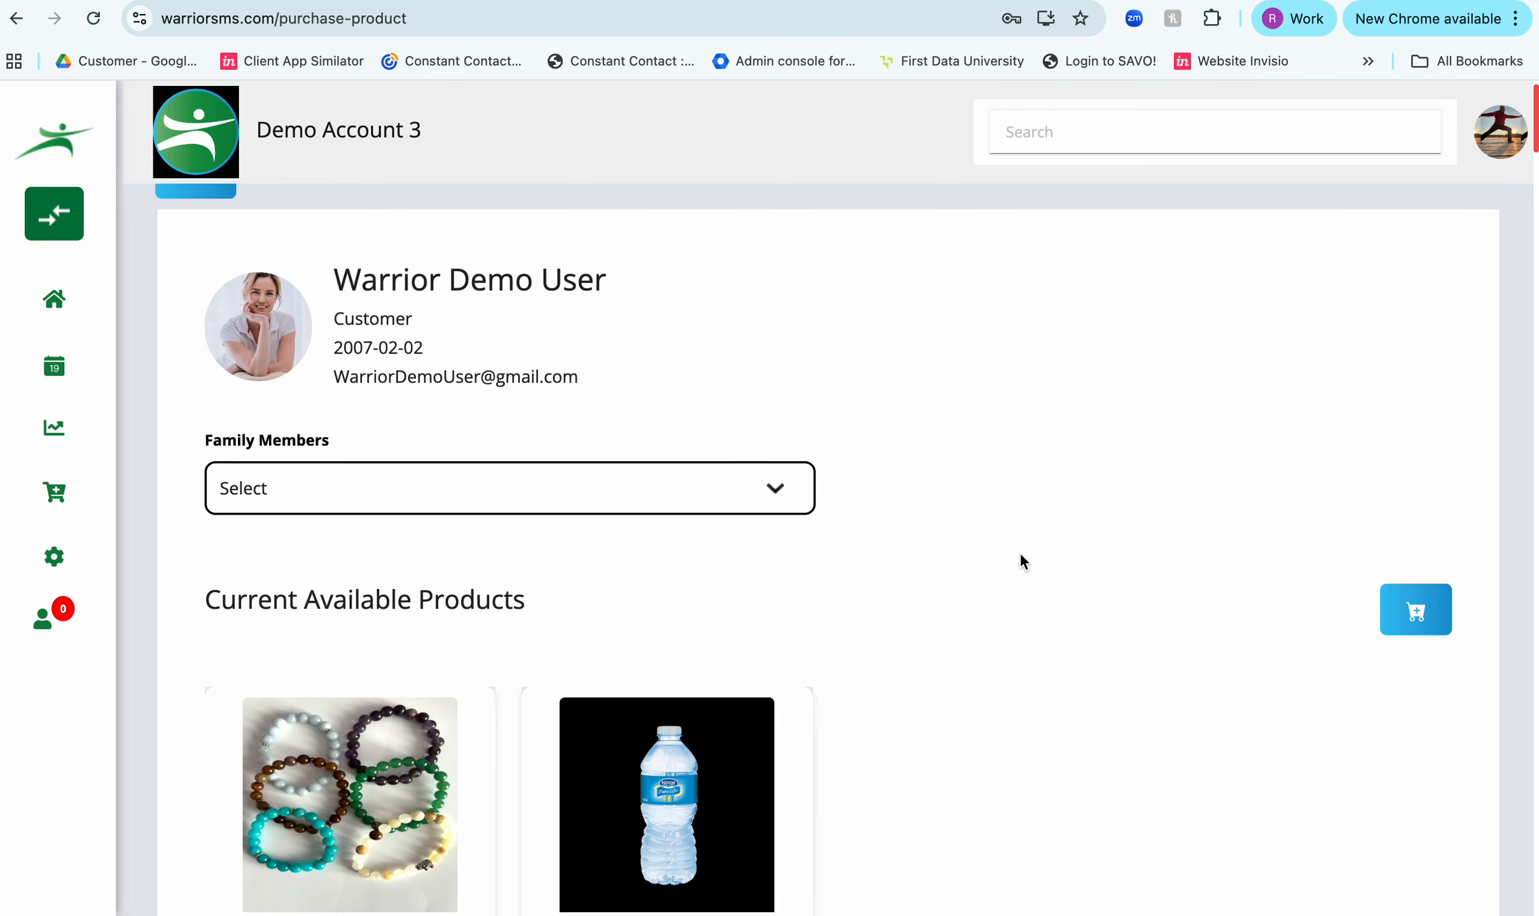
- Add the new 260.00 Rockin Pass - Monthly Recurring from the recurring memberships to the client's cart
{"action": "scroll", "coordinate": [1020, 552], "scroll_direction": "down", "scroll_amount": 10}
{"action": "scroll", "coordinate": [1019, 552], "scroll_direction": "down", "scroll_amount": 4}
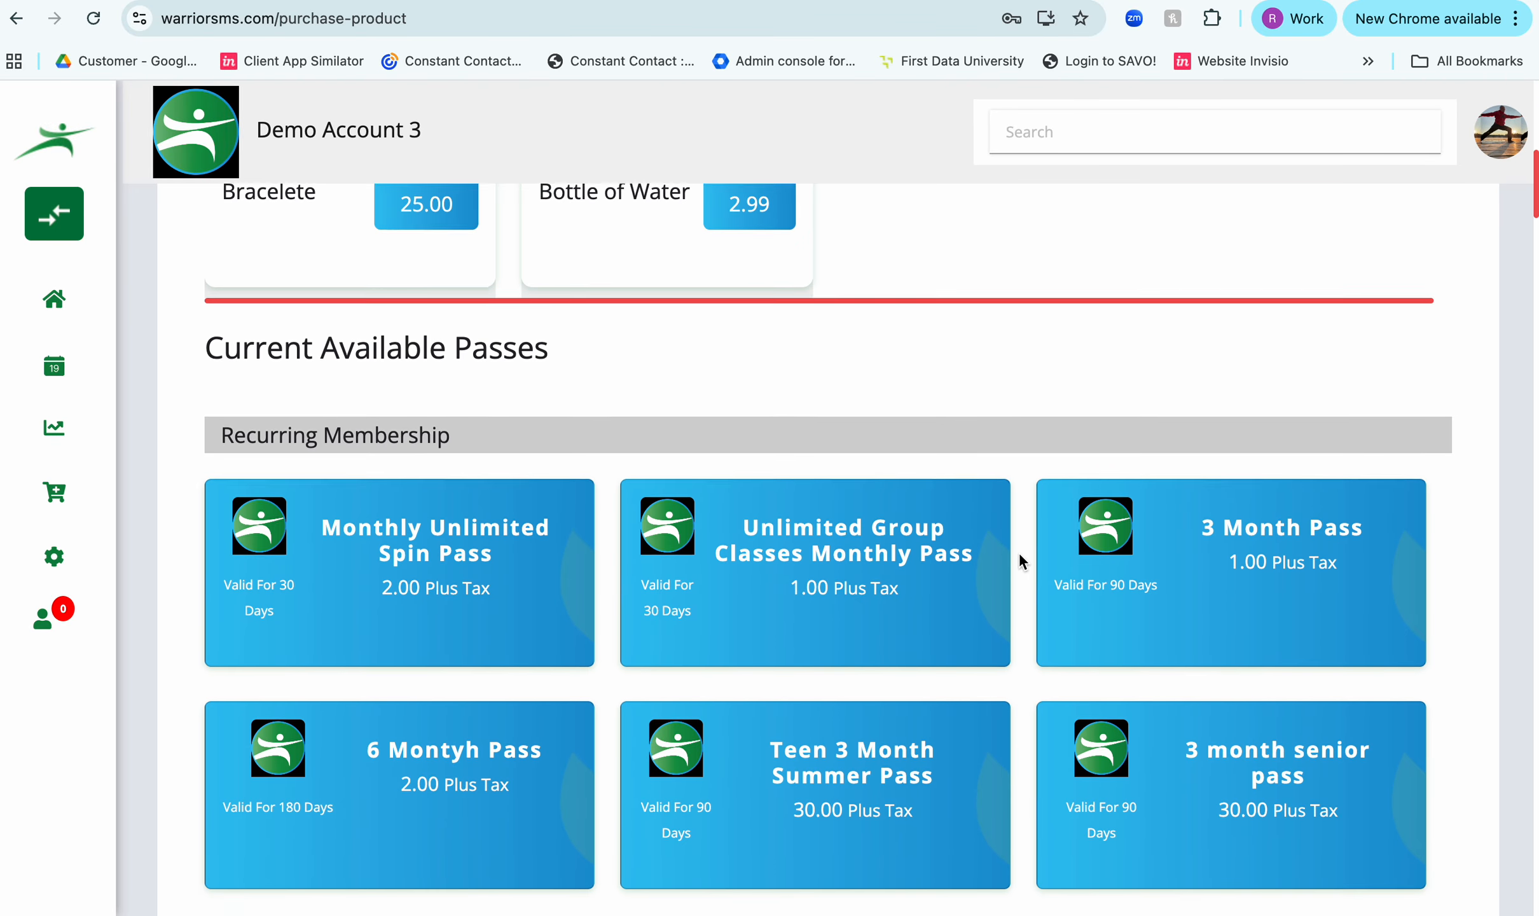
{"action": "scroll", "coordinate": [1018, 552], "scroll_direction": "down", "scroll_amount": 9}
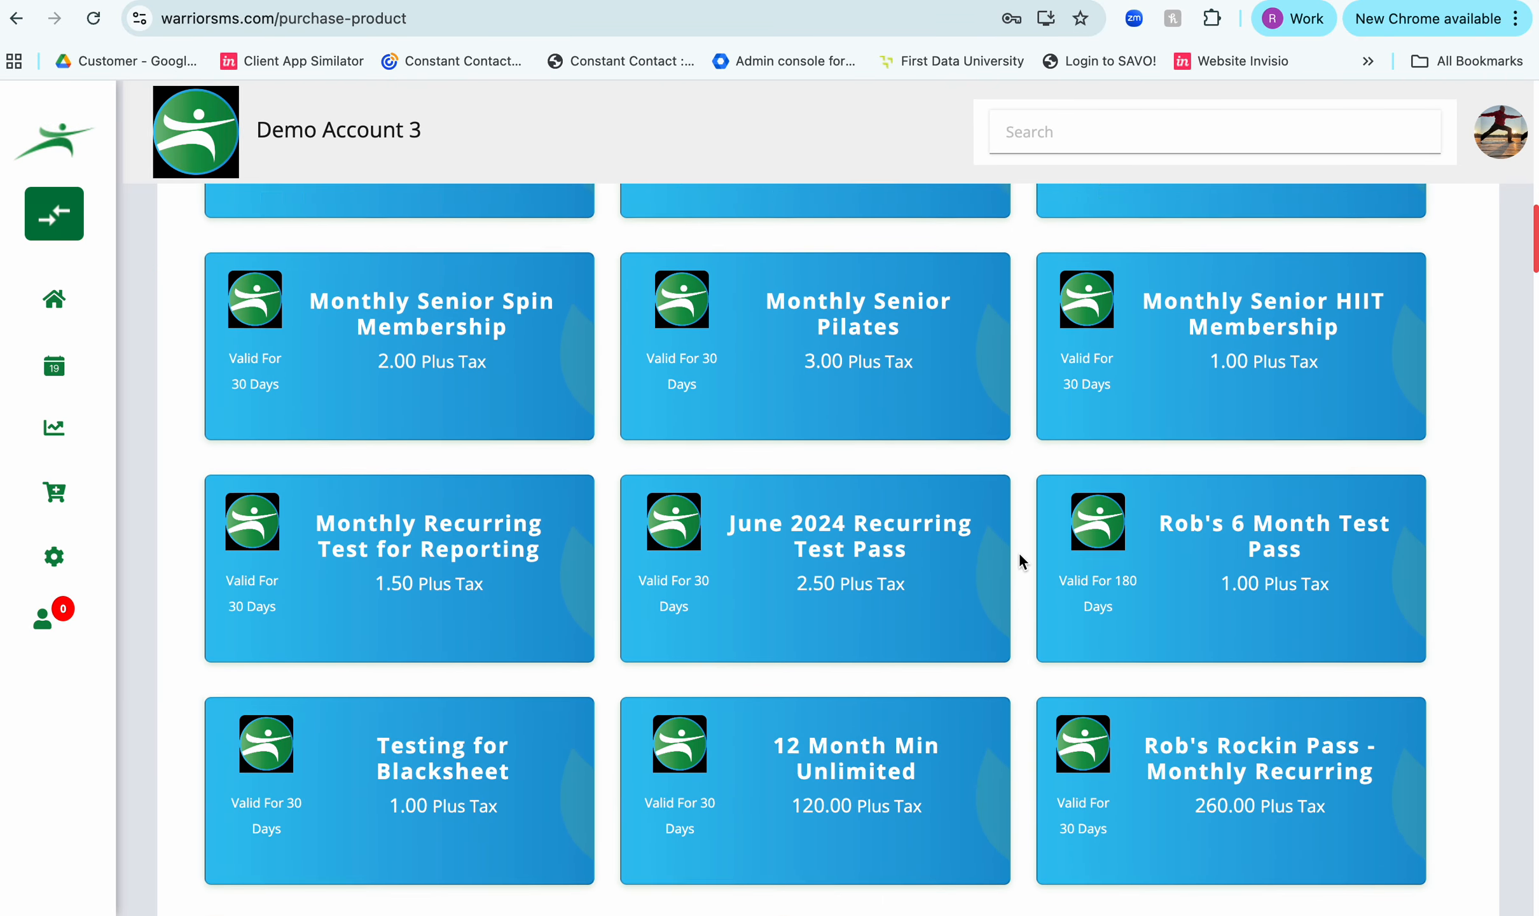
{"action": "mouse_move", "coordinate": [1234, 687]}
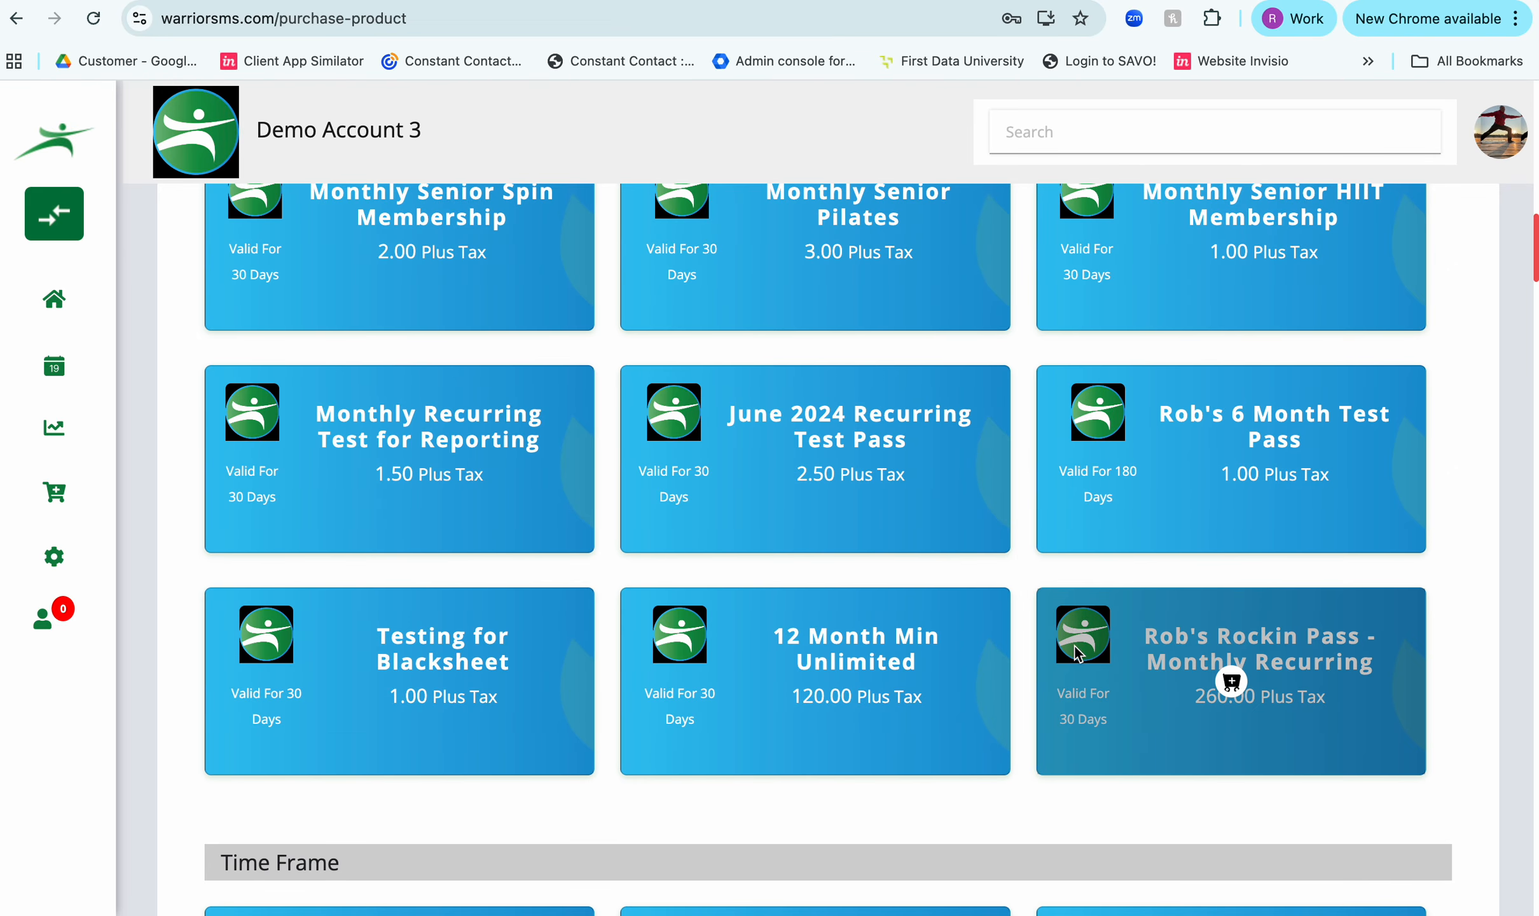
{"action": "left_click", "coordinate": [1231, 683]}
{"action": "left_click", "coordinate": [861, 652]}
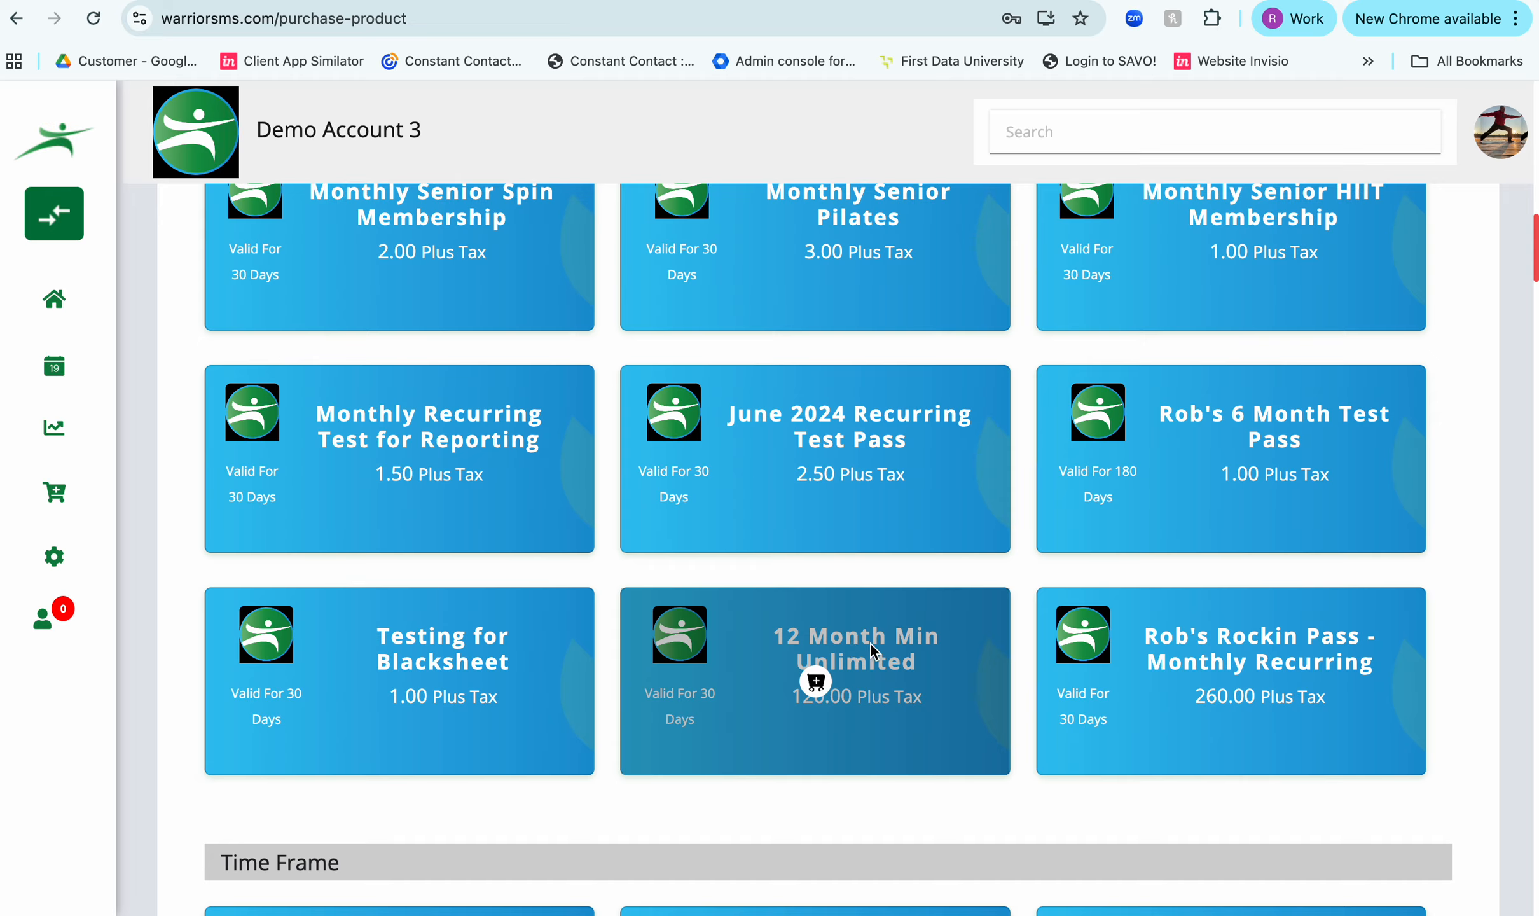
- Add one Bottle of Water and one Bracelete from the available products to the cart
{"action": "scroll", "coordinate": [1129, 638], "scroll_direction": "up", "scroll_amount": 15}
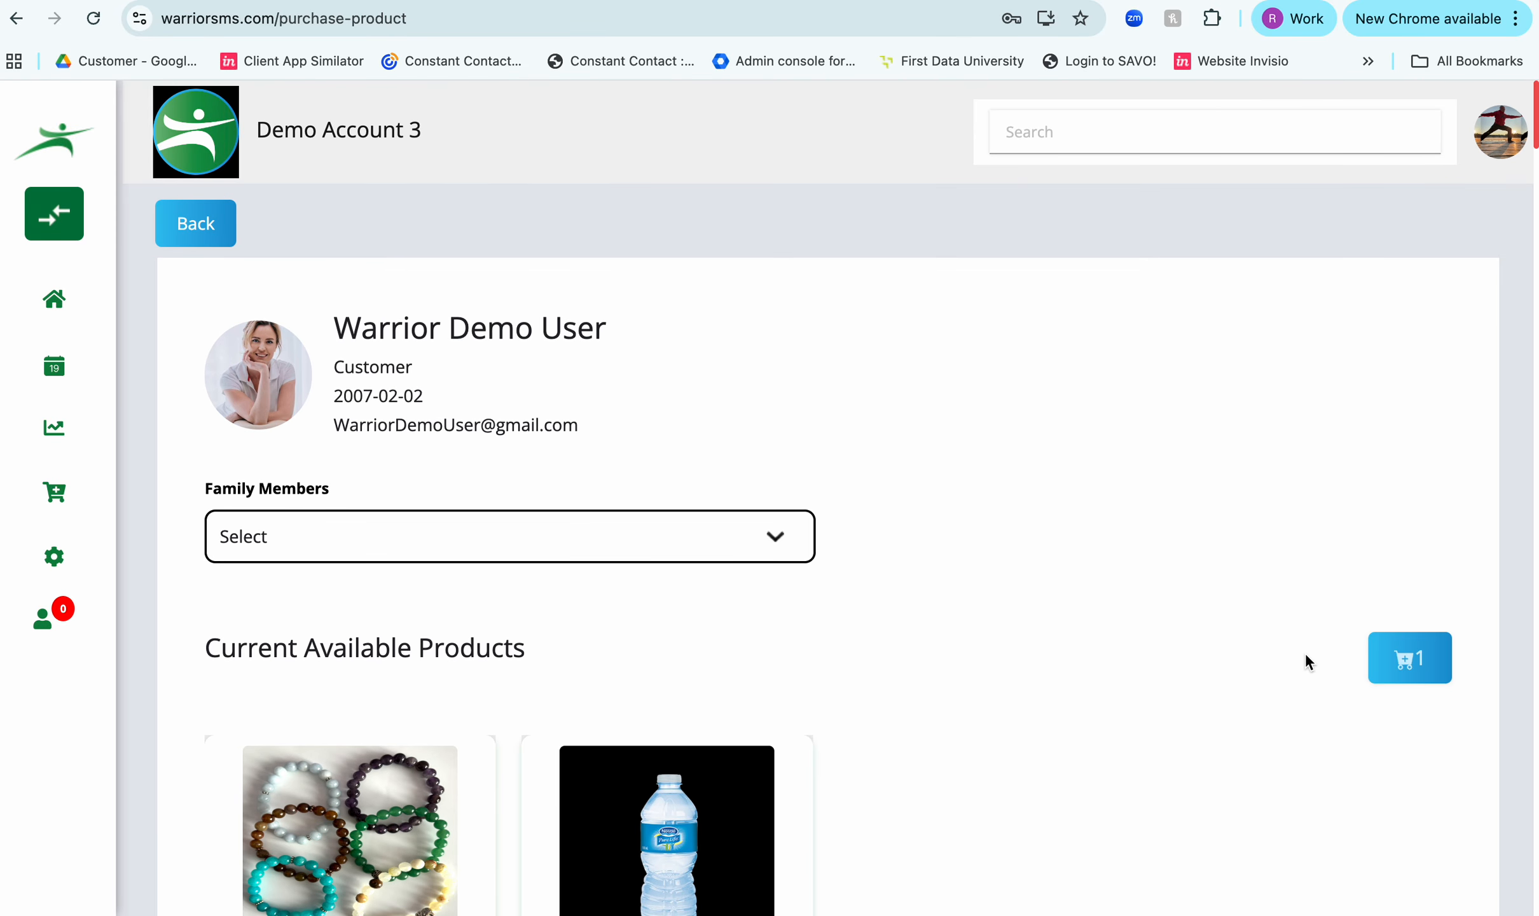
{"action": "scroll", "coordinate": [1183, 713], "scroll_direction": "down", "scroll_amount": 5}
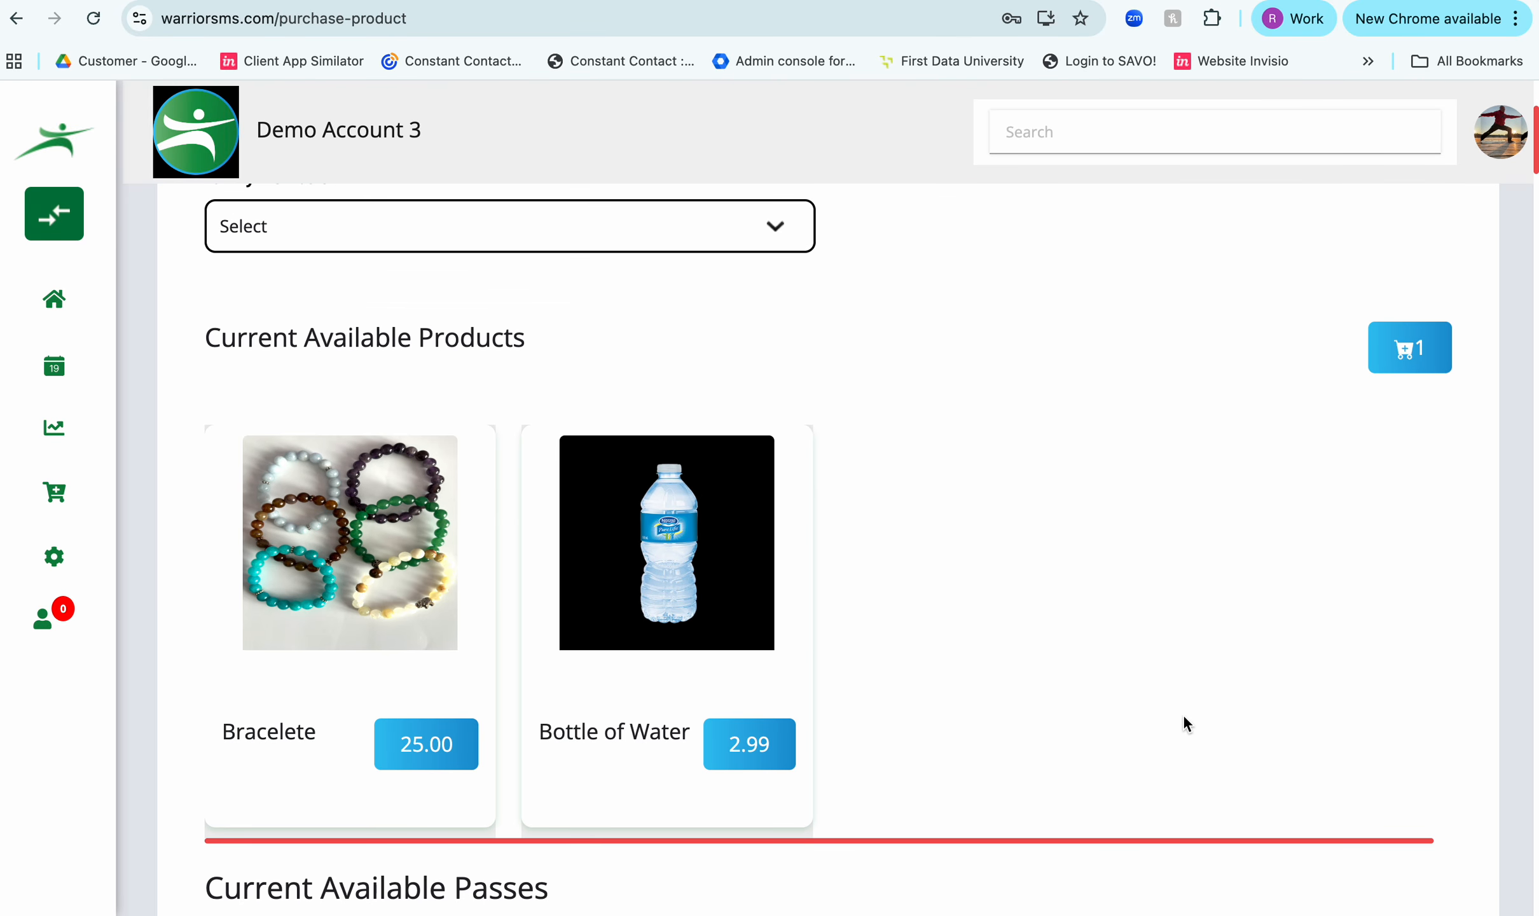
{"action": "left_click", "coordinate": [747, 757]}
{"action": "left_click", "coordinate": [789, 655]}
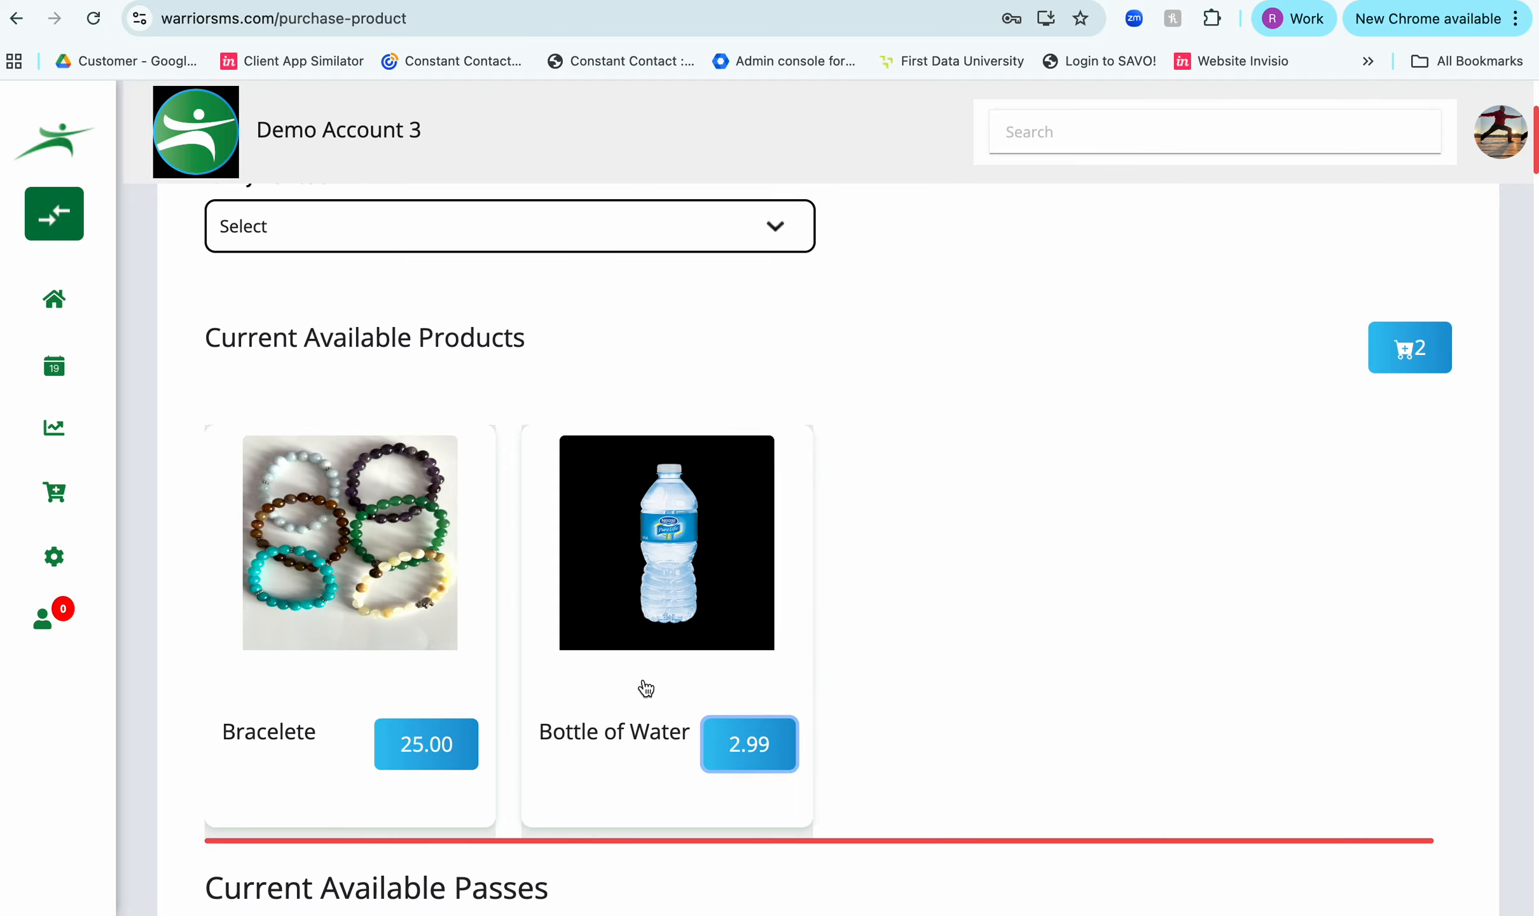
{"action": "left_click", "coordinate": [408, 735]}
{"action": "left_click", "coordinate": [805, 655]}
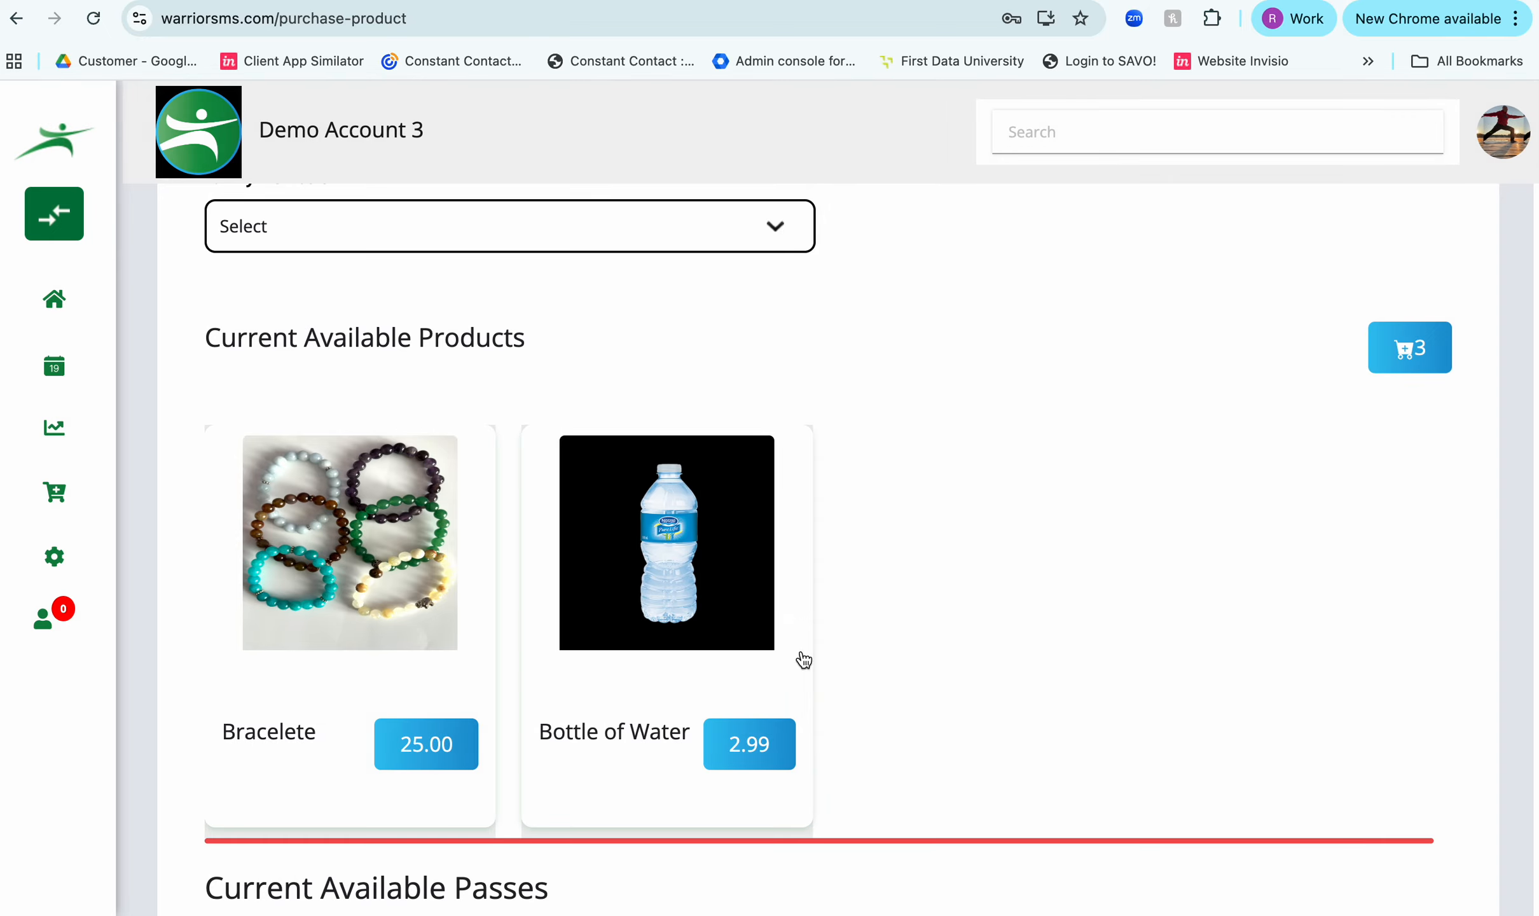
- Check out the cart with the pass and products, and view the debit/credit card payment form
{"action": "left_click", "coordinate": [1403, 349]}
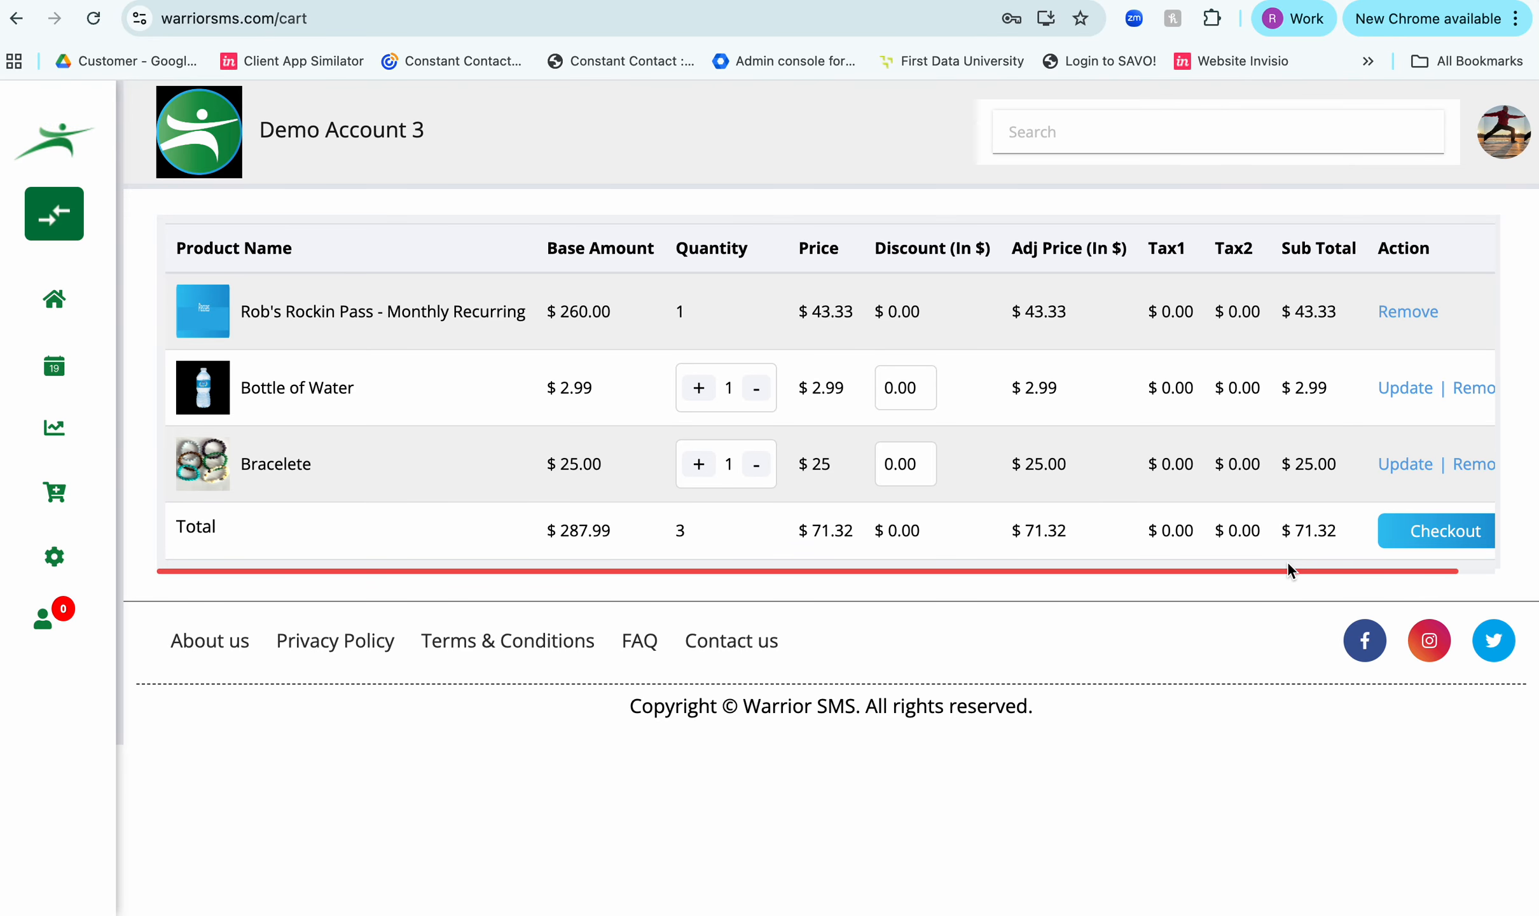
{"action": "left_click", "coordinate": [1405, 535]}
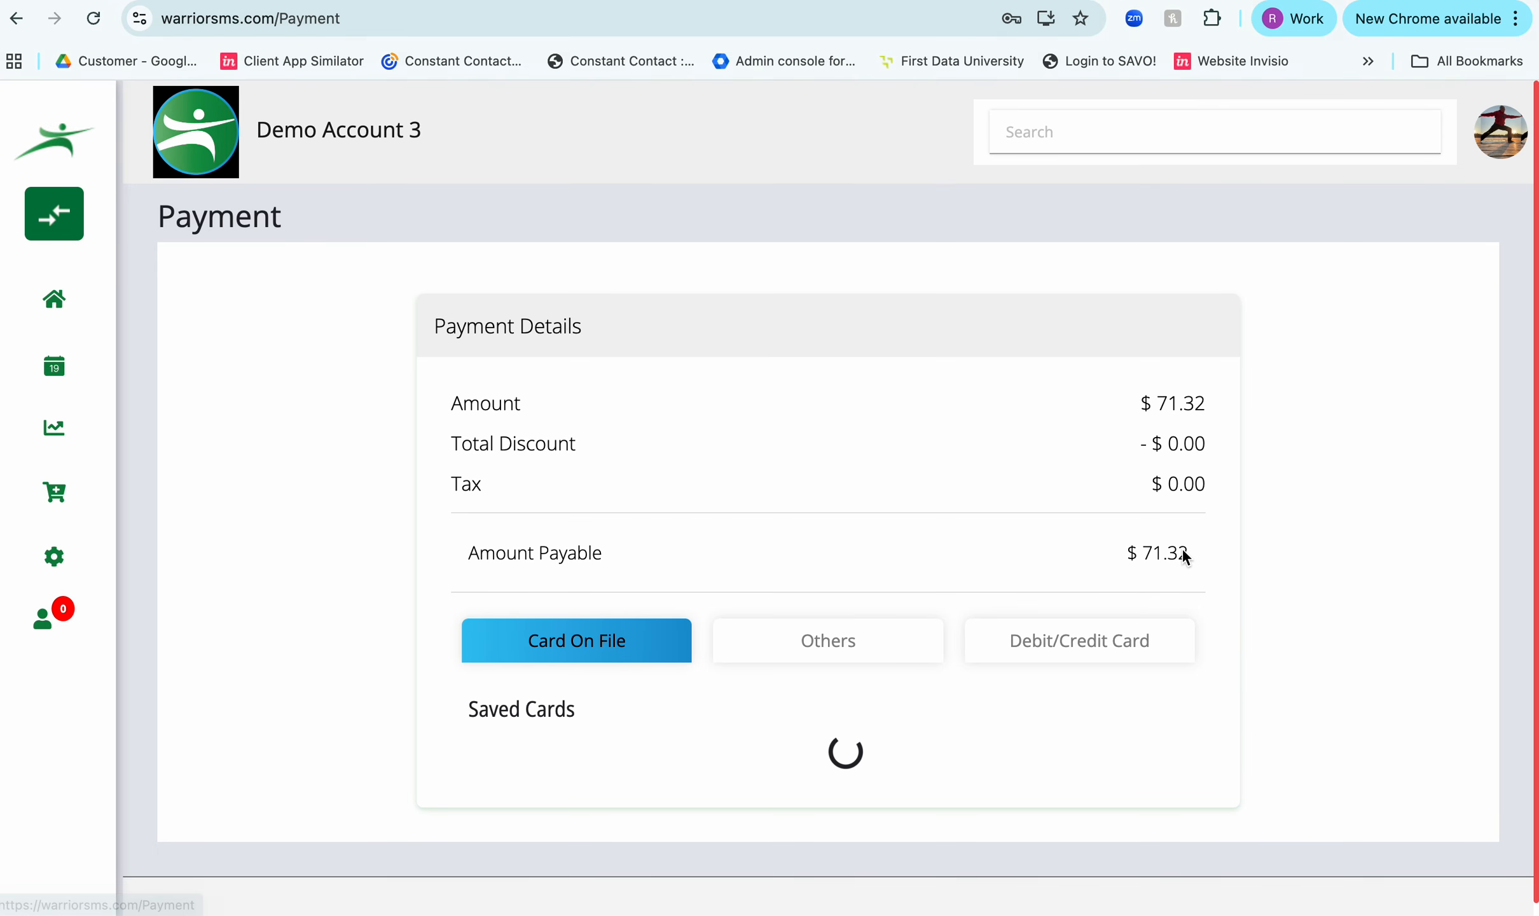
{"action": "scroll", "coordinate": [1184, 551], "scroll_direction": "down", "scroll_amount": 3}
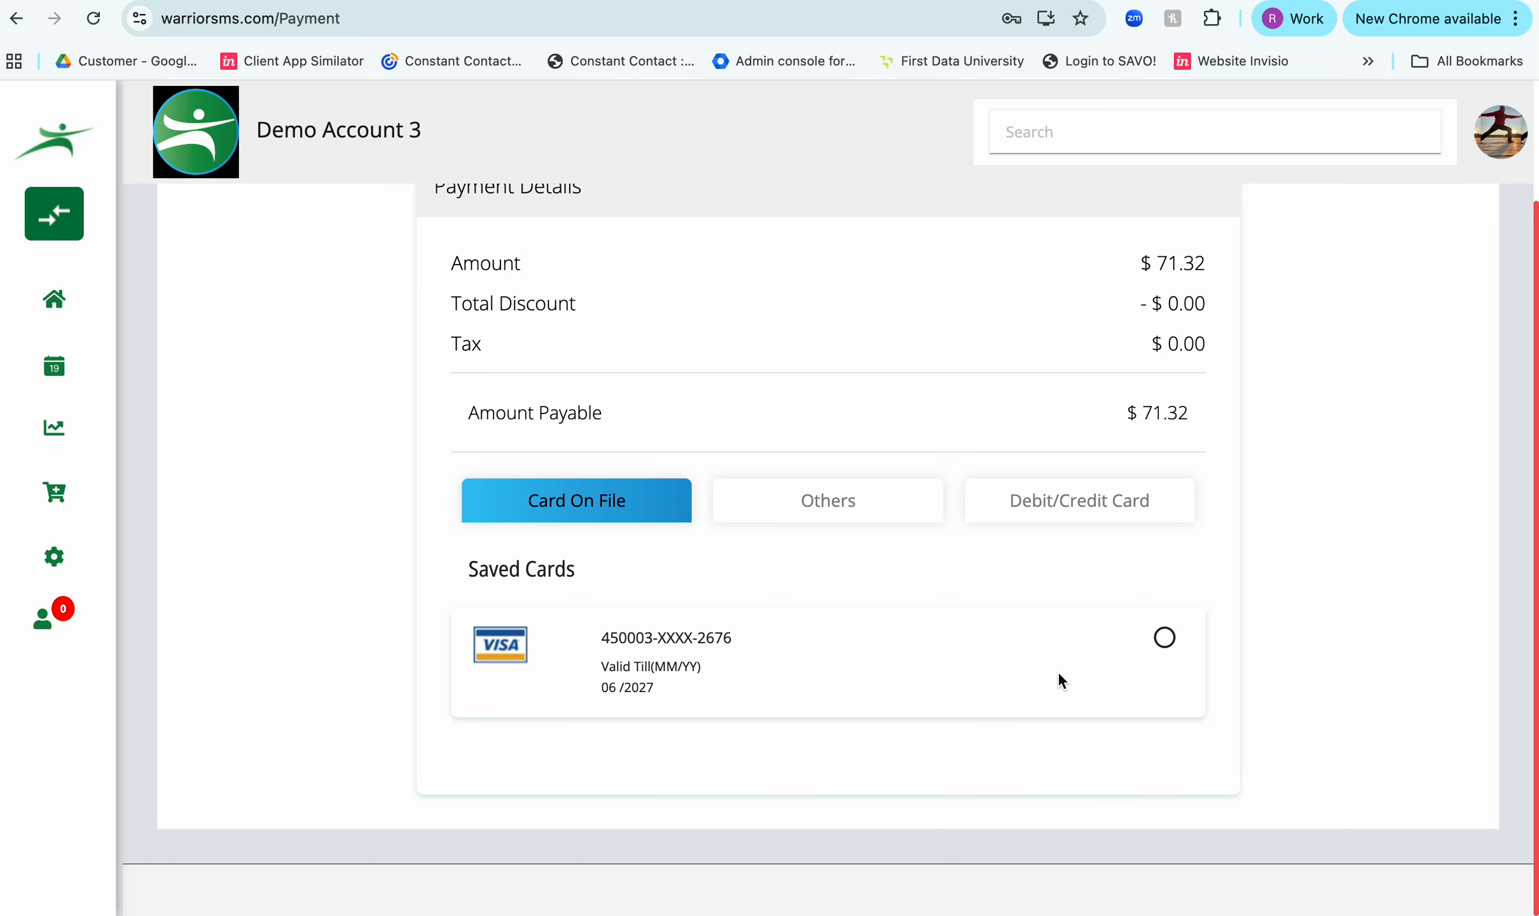
{"action": "left_click", "coordinate": [1080, 505]}
{"action": "scroll", "coordinate": [1080, 505], "scroll_direction": "down", "scroll_amount": 1}
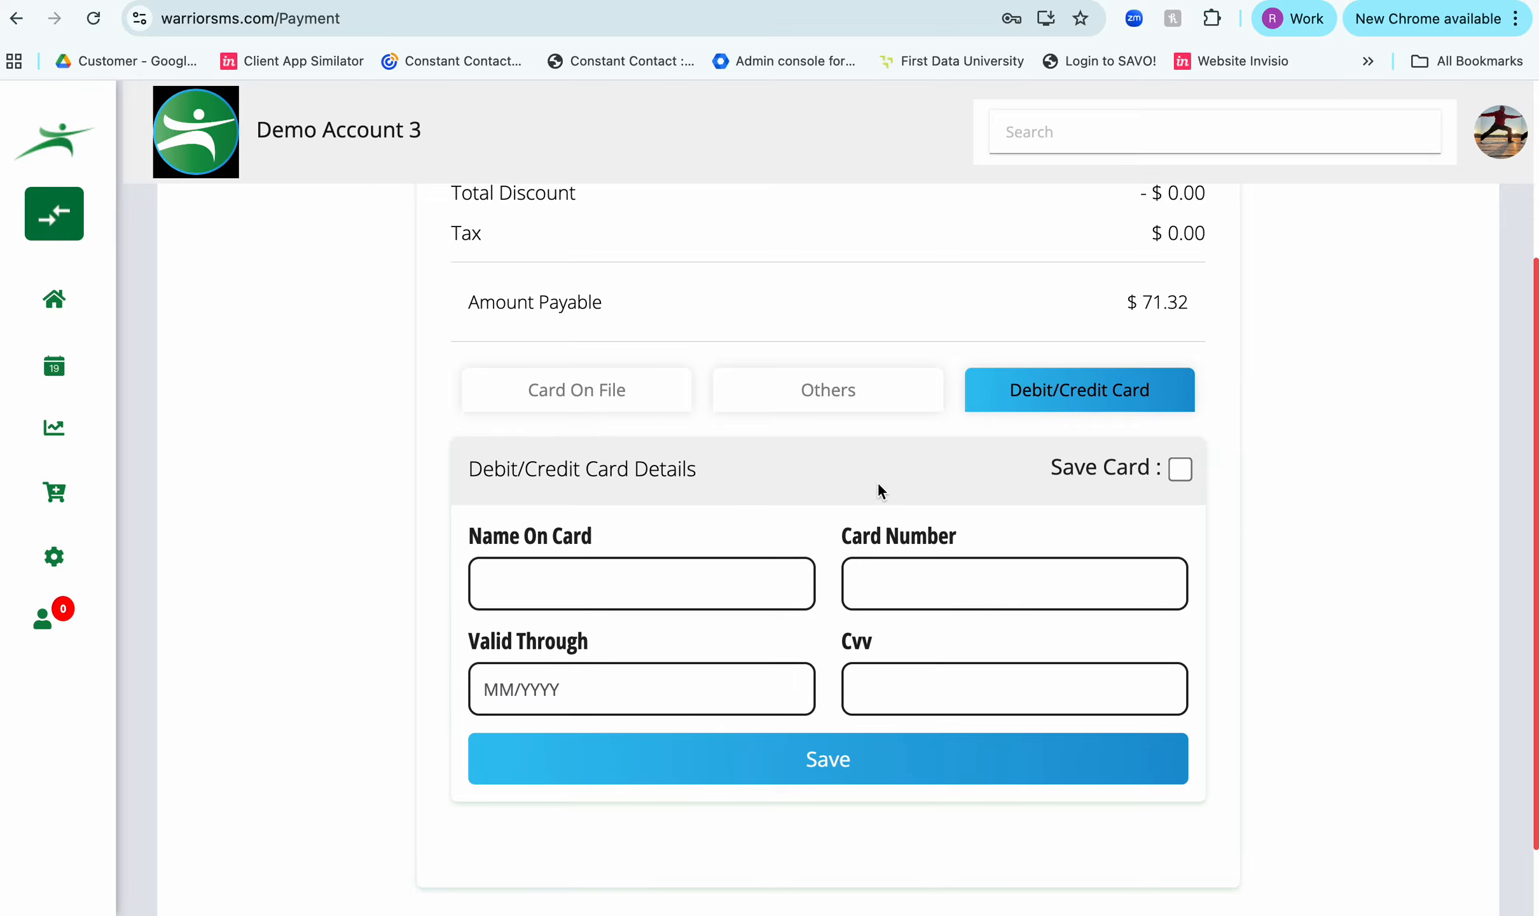
- Pay for the order with the Others option using payment mode Pass, and complete the transaction
{"action": "left_click", "coordinate": [839, 391]}
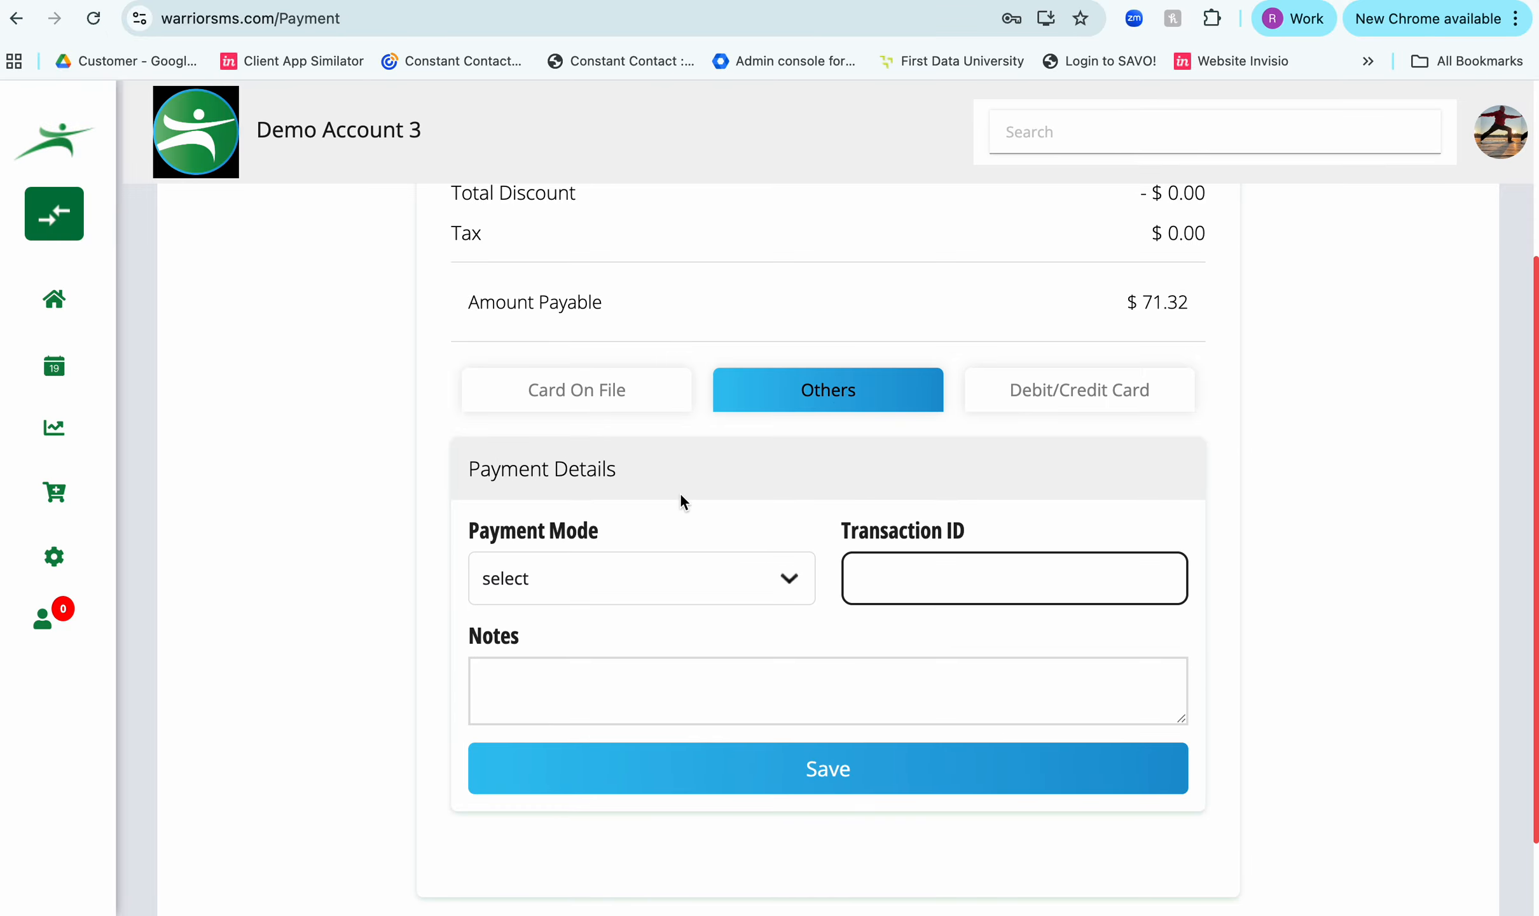
{"action": "scroll", "coordinate": [702, 502], "scroll_direction": "down", "scroll_amount": 2}
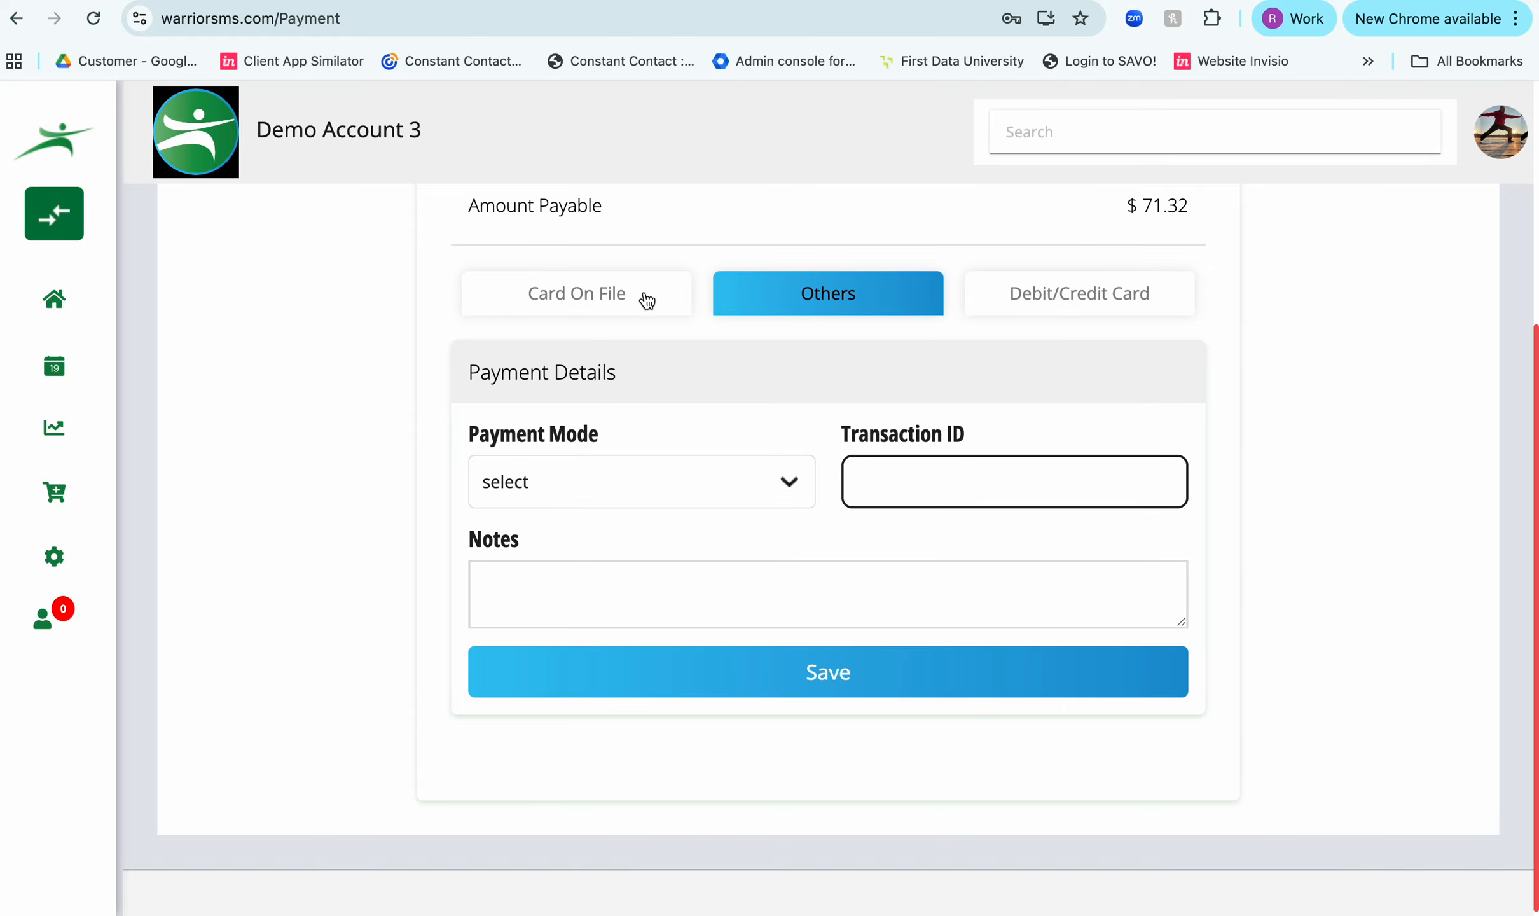
{"action": "left_click", "coordinate": [538, 478]}
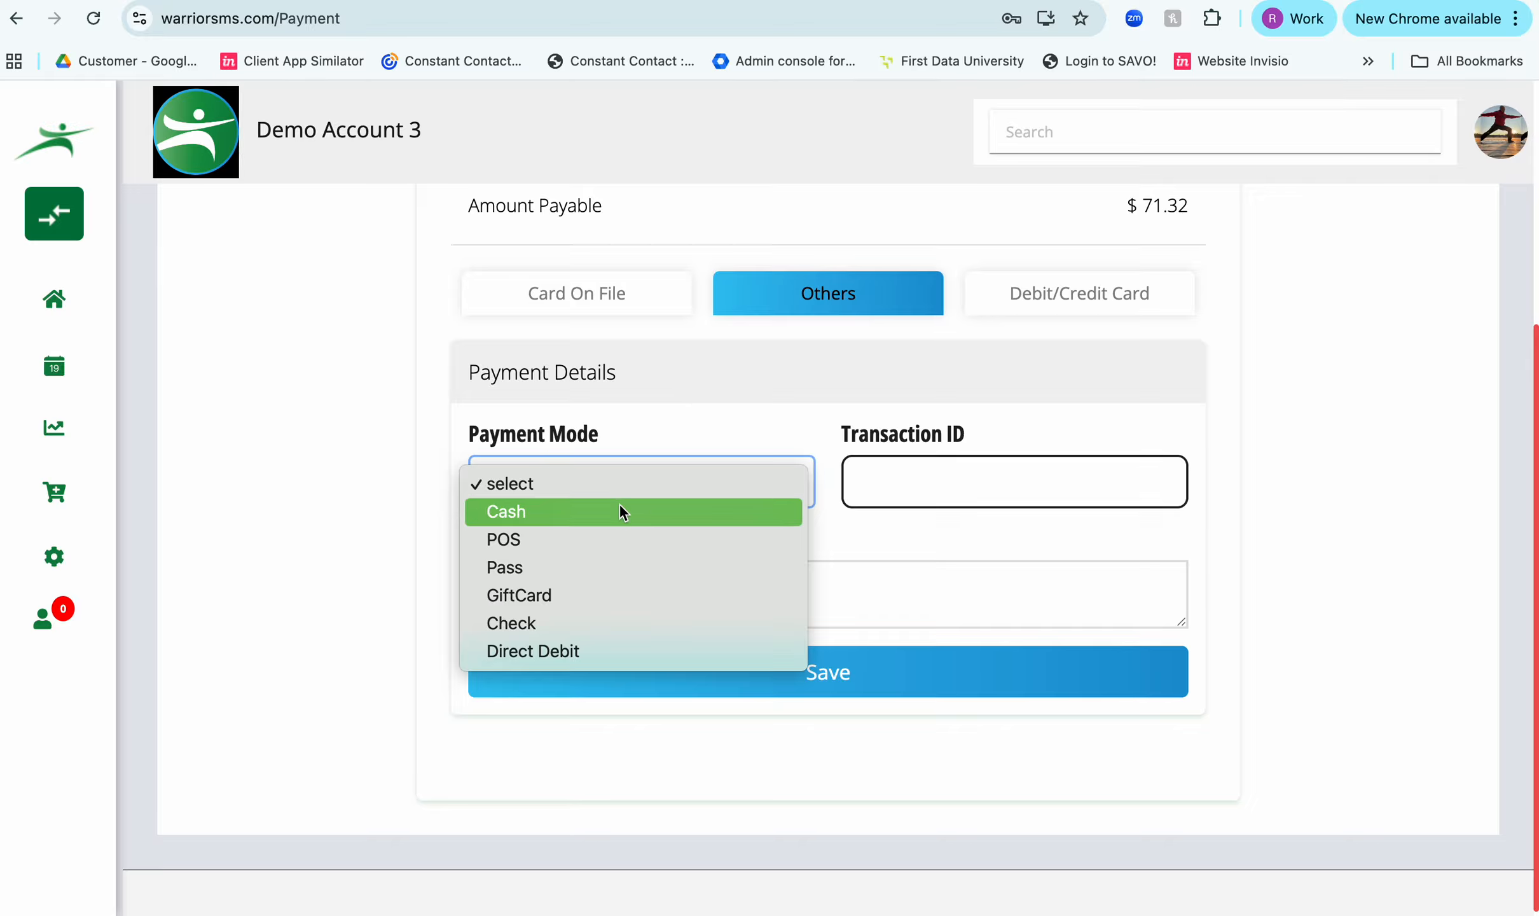
{"action": "left_click", "coordinate": [621, 573]}
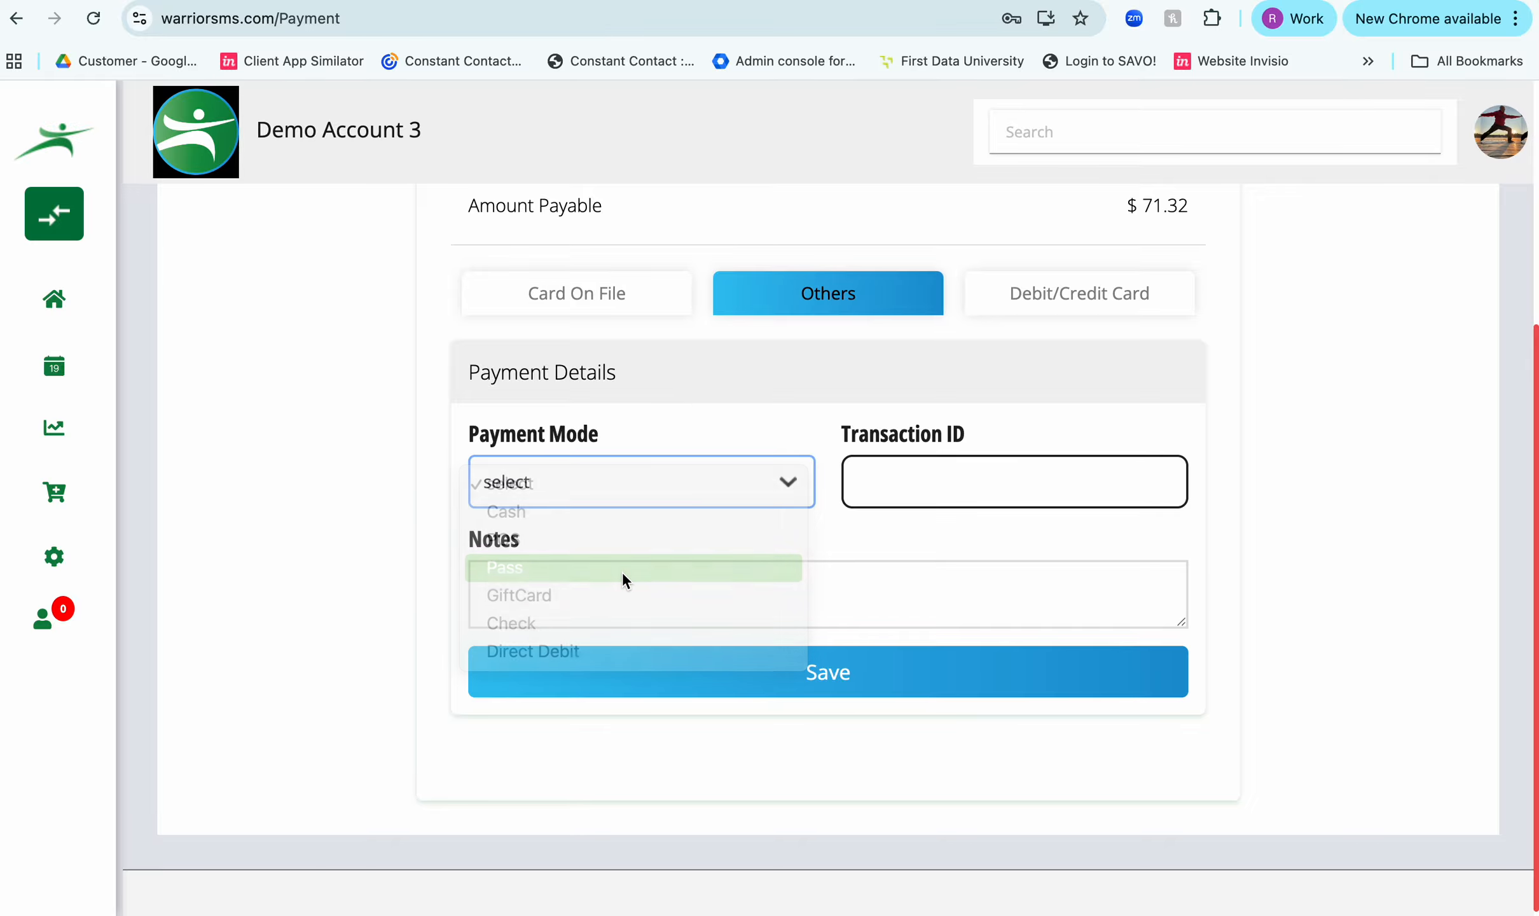
{"action": "left_click", "coordinate": [831, 665]}
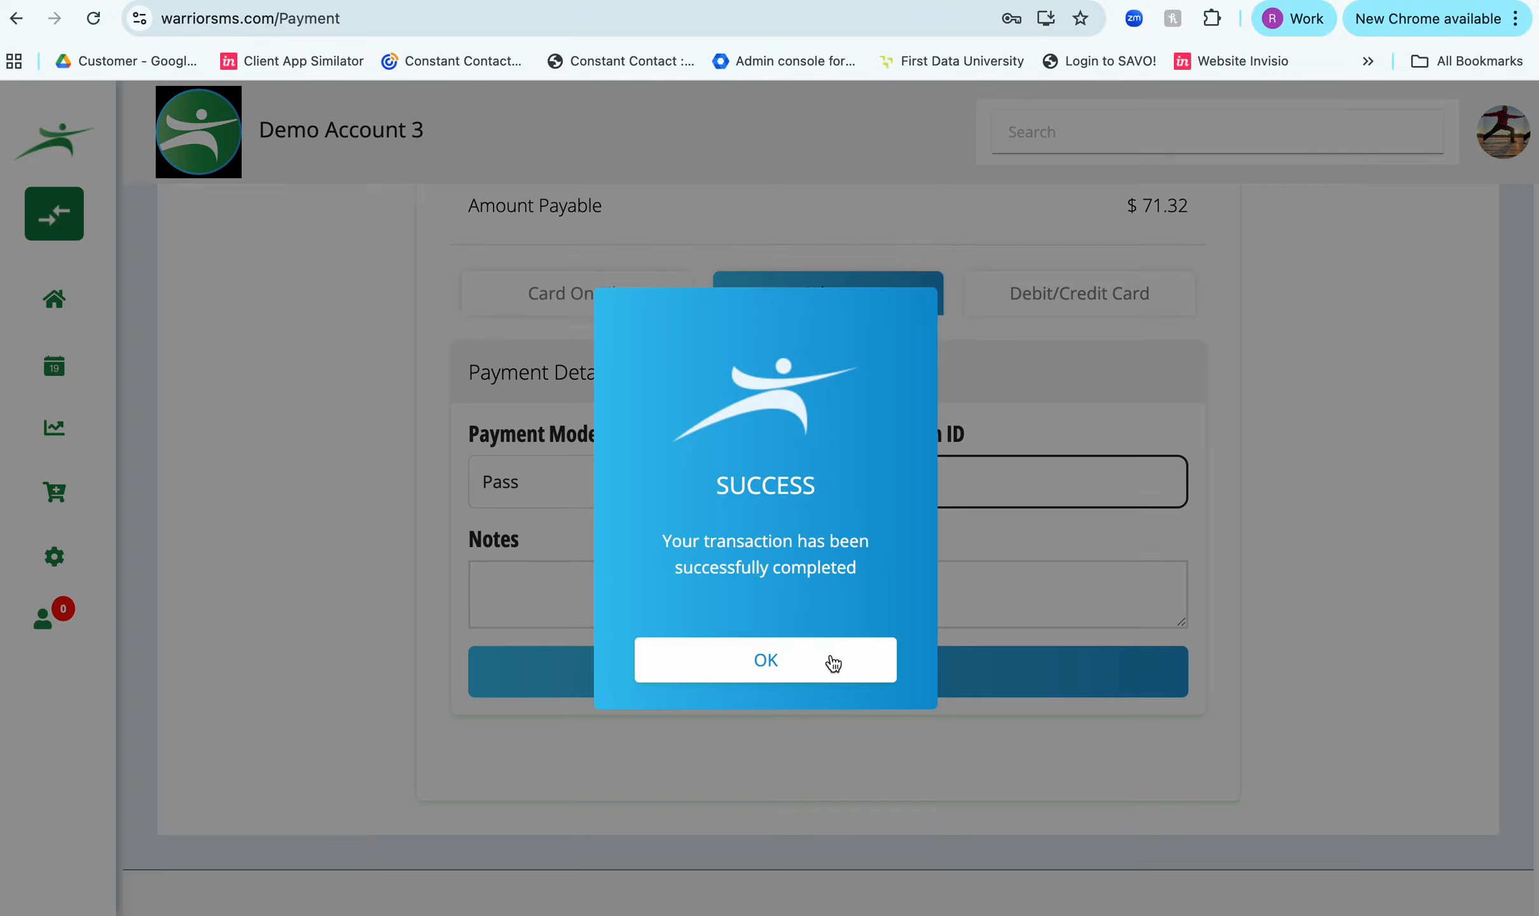
{"action": "left_click", "coordinate": [832, 661]}
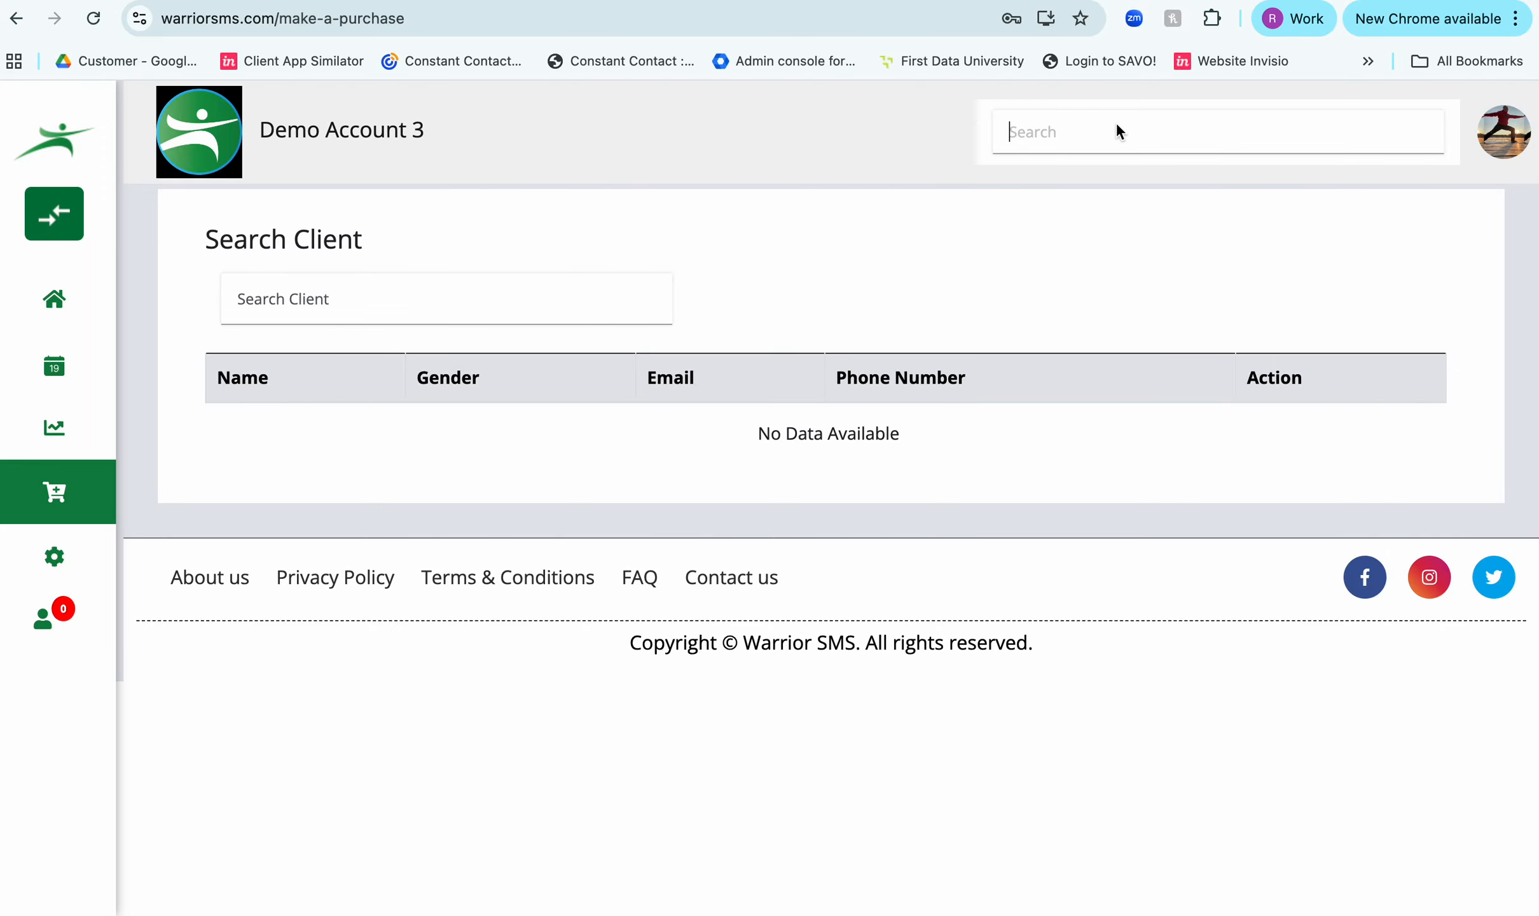
- Search for "Warrior de" across the account and open the demo user customer's profile
{"action": "type", "text": "Warrior de"}
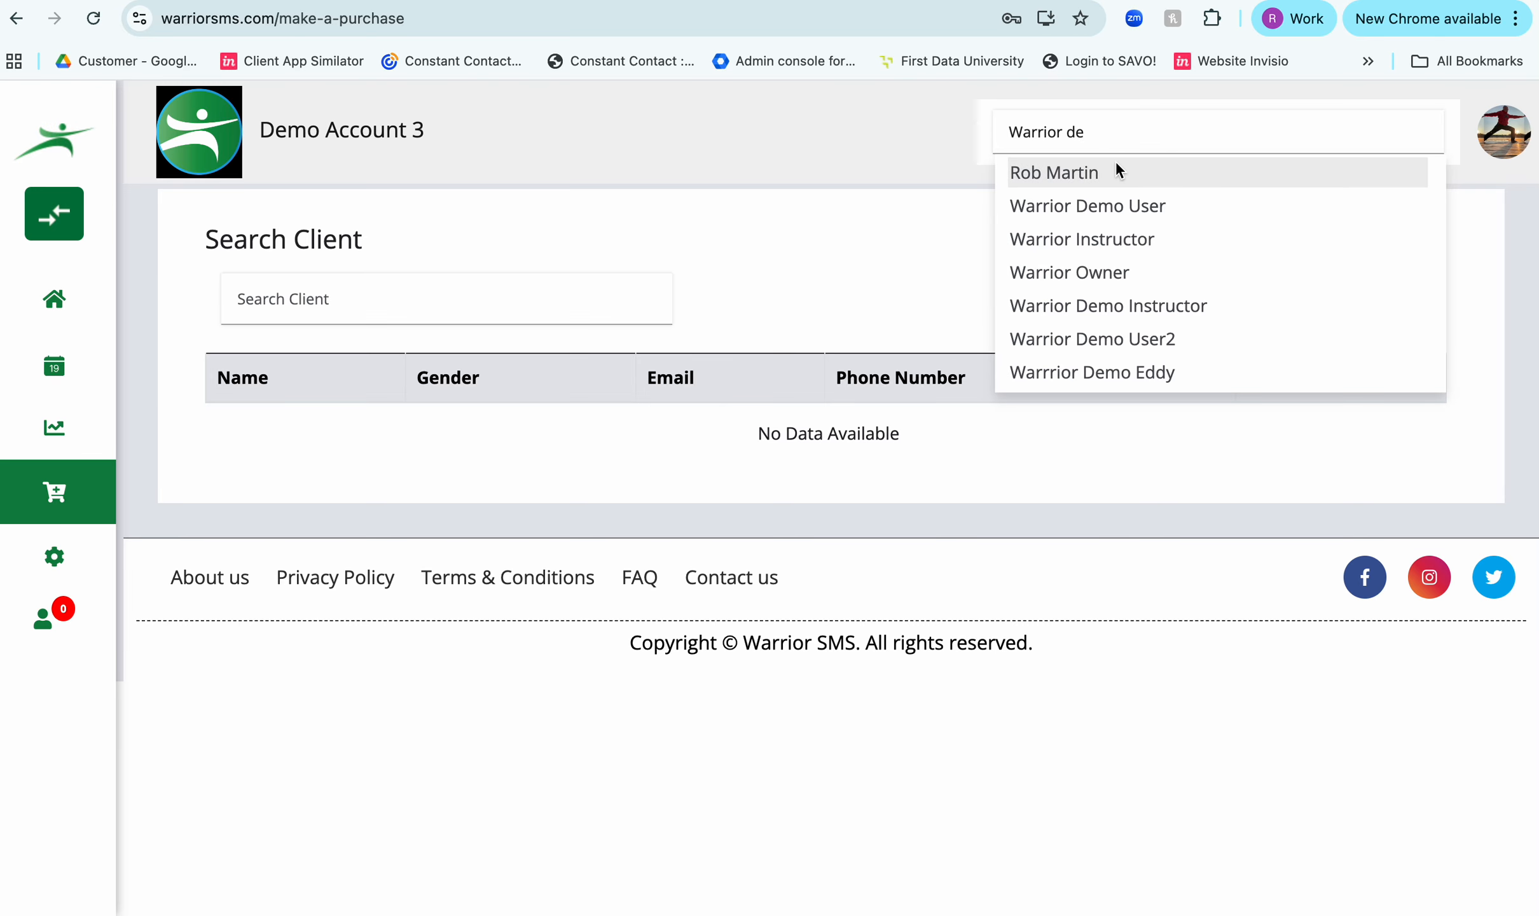
{"action": "left_click", "coordinate": [1068, 205]}
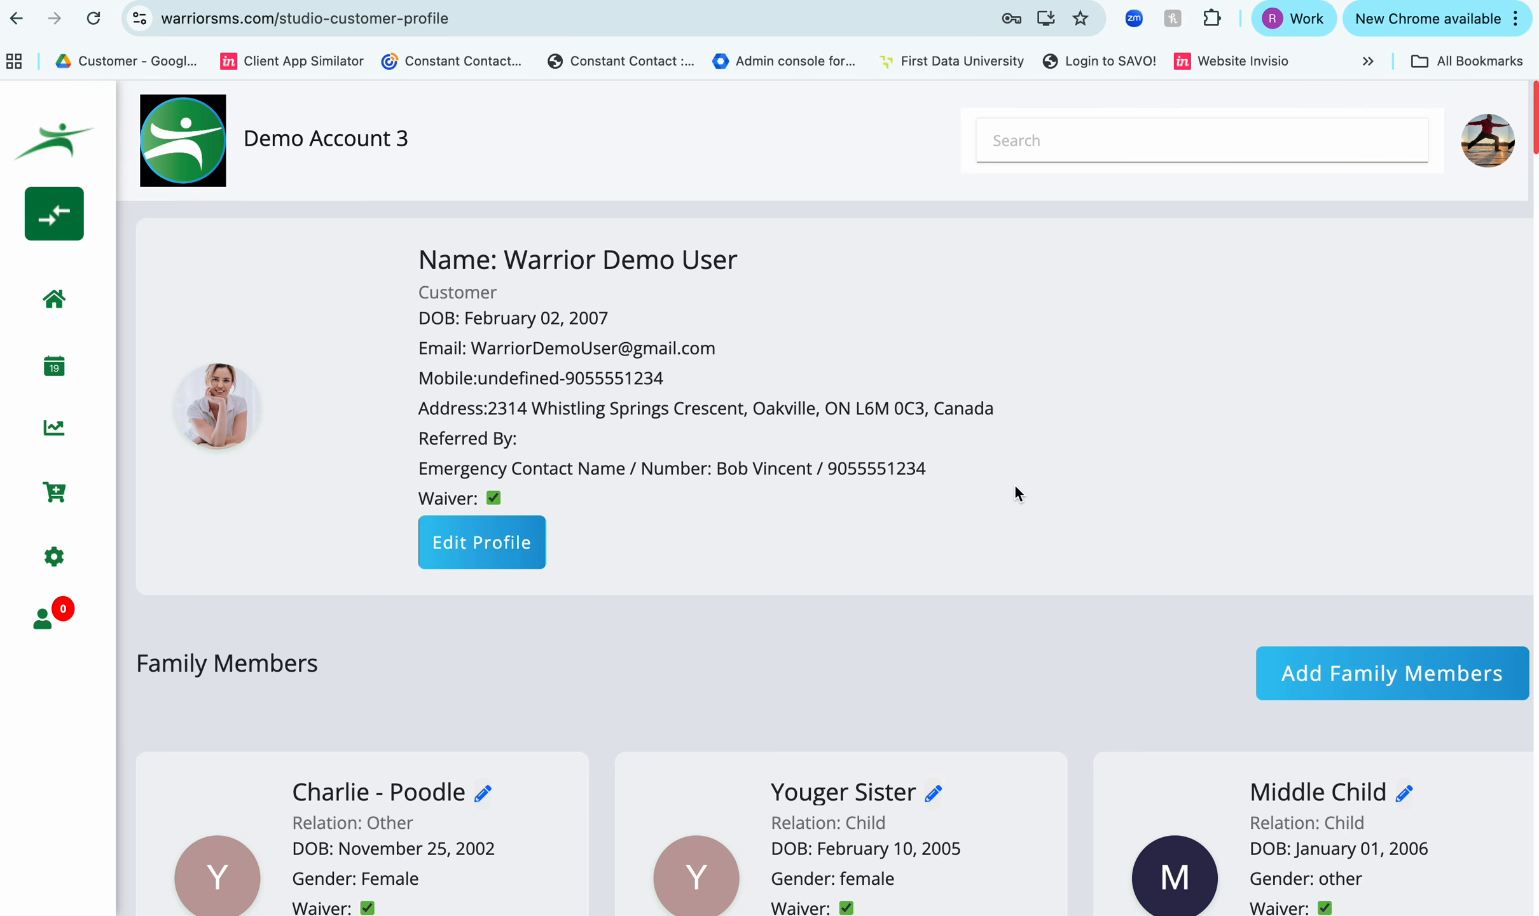
- Review the customer's family members, purchased products and active recurring membership passes on the profile
{"action": "scroll", "coordinate": [1015, 486], "scroll_direction": "down", "scroll_amount": 10}
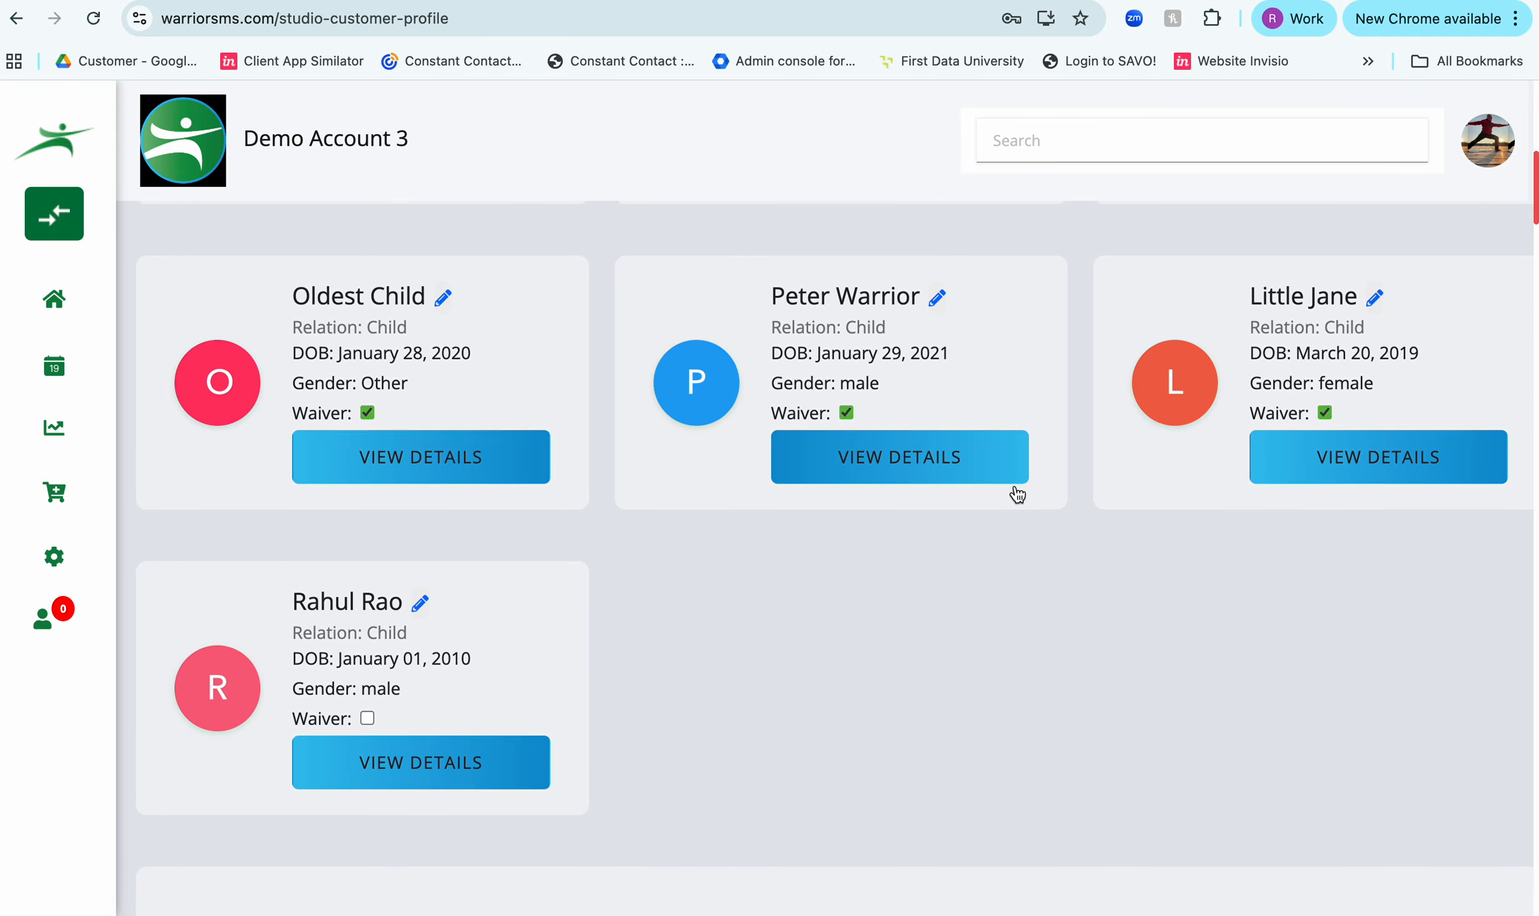
{"action": "scroll", "coordinate": [1016, 493], "scroll_direction": "down", "scroll_amount": 12}
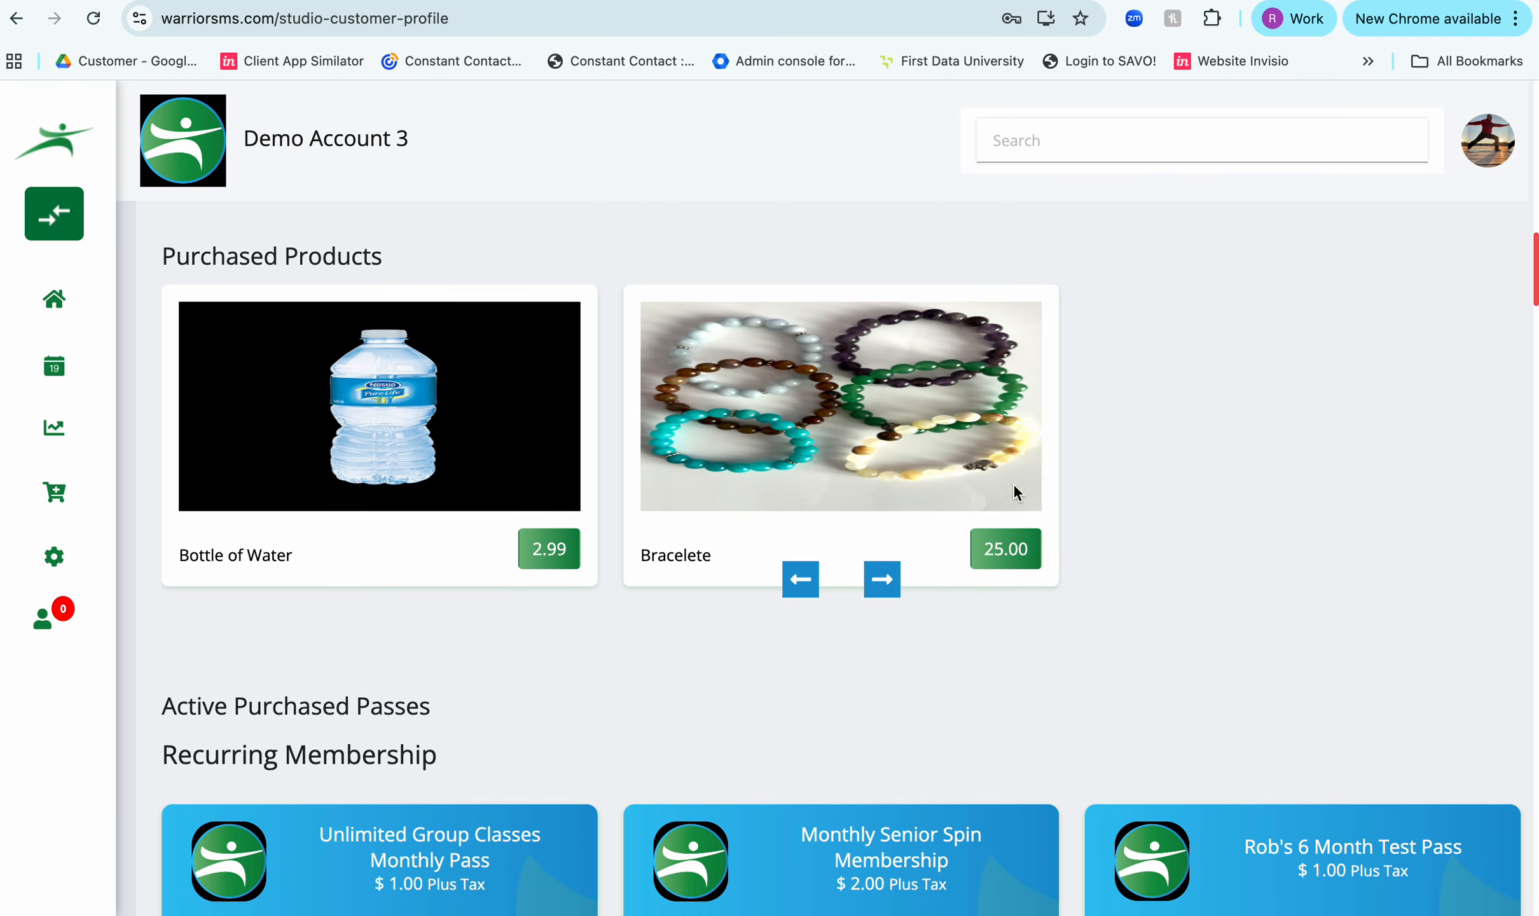
{"action": "scroll", "coordinate": [1014, 482], "scroll_direction": "down", "scroll_amount": 1}
{"action": "scroll", "coordinate": [1014, 479], "scroll_direction": "up", "scroll_amount": 1}
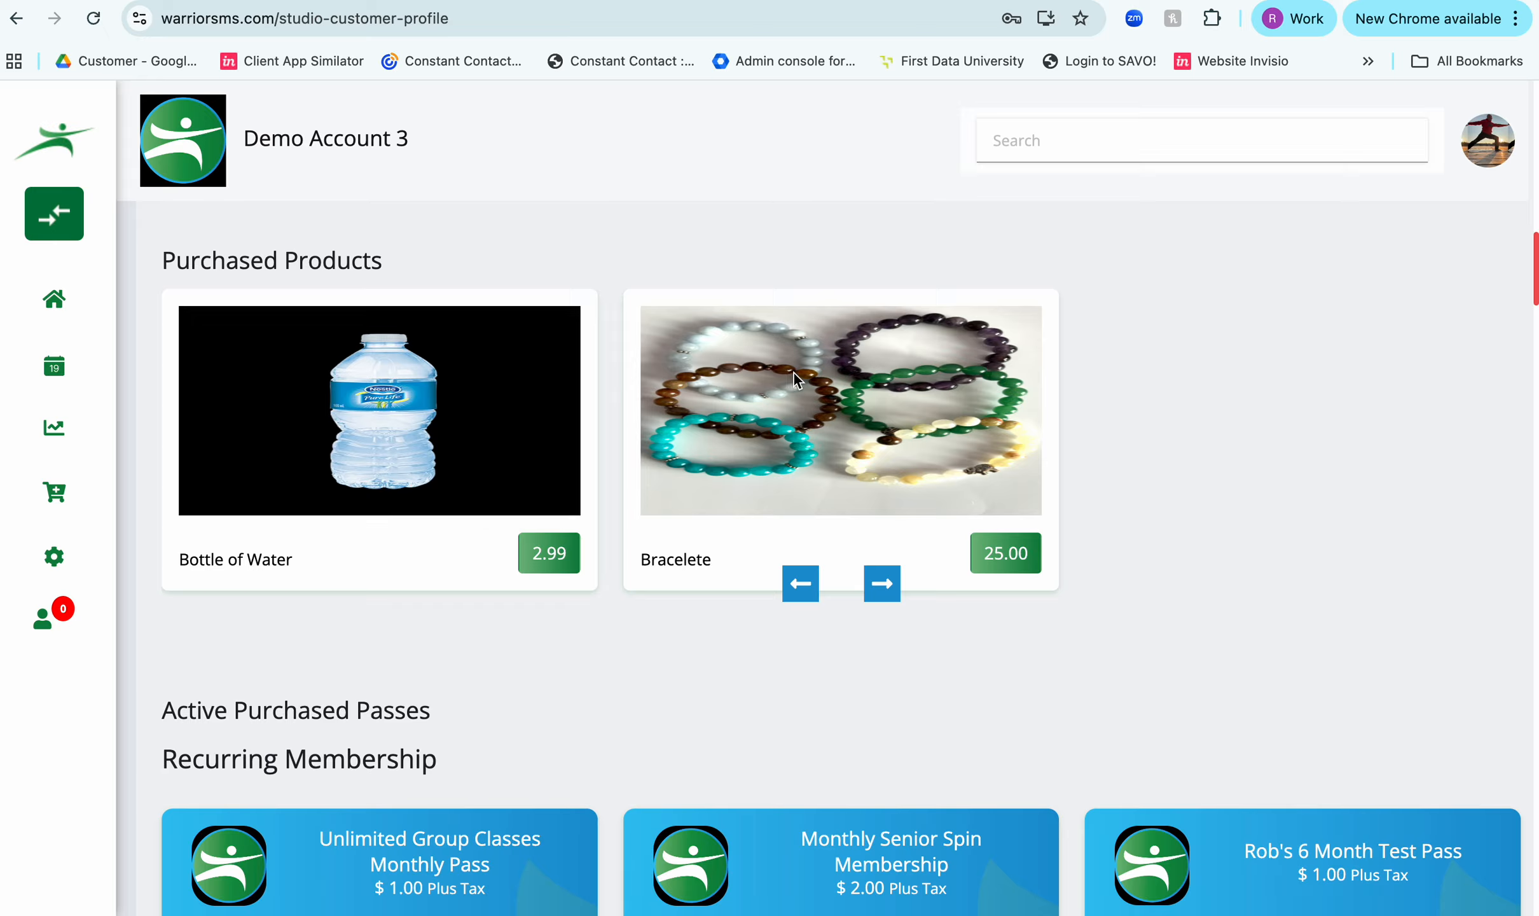
{"action": "scroll", "coordinate": [1247, 484], "scroll_direction": "down", "scroll_amount": 8}
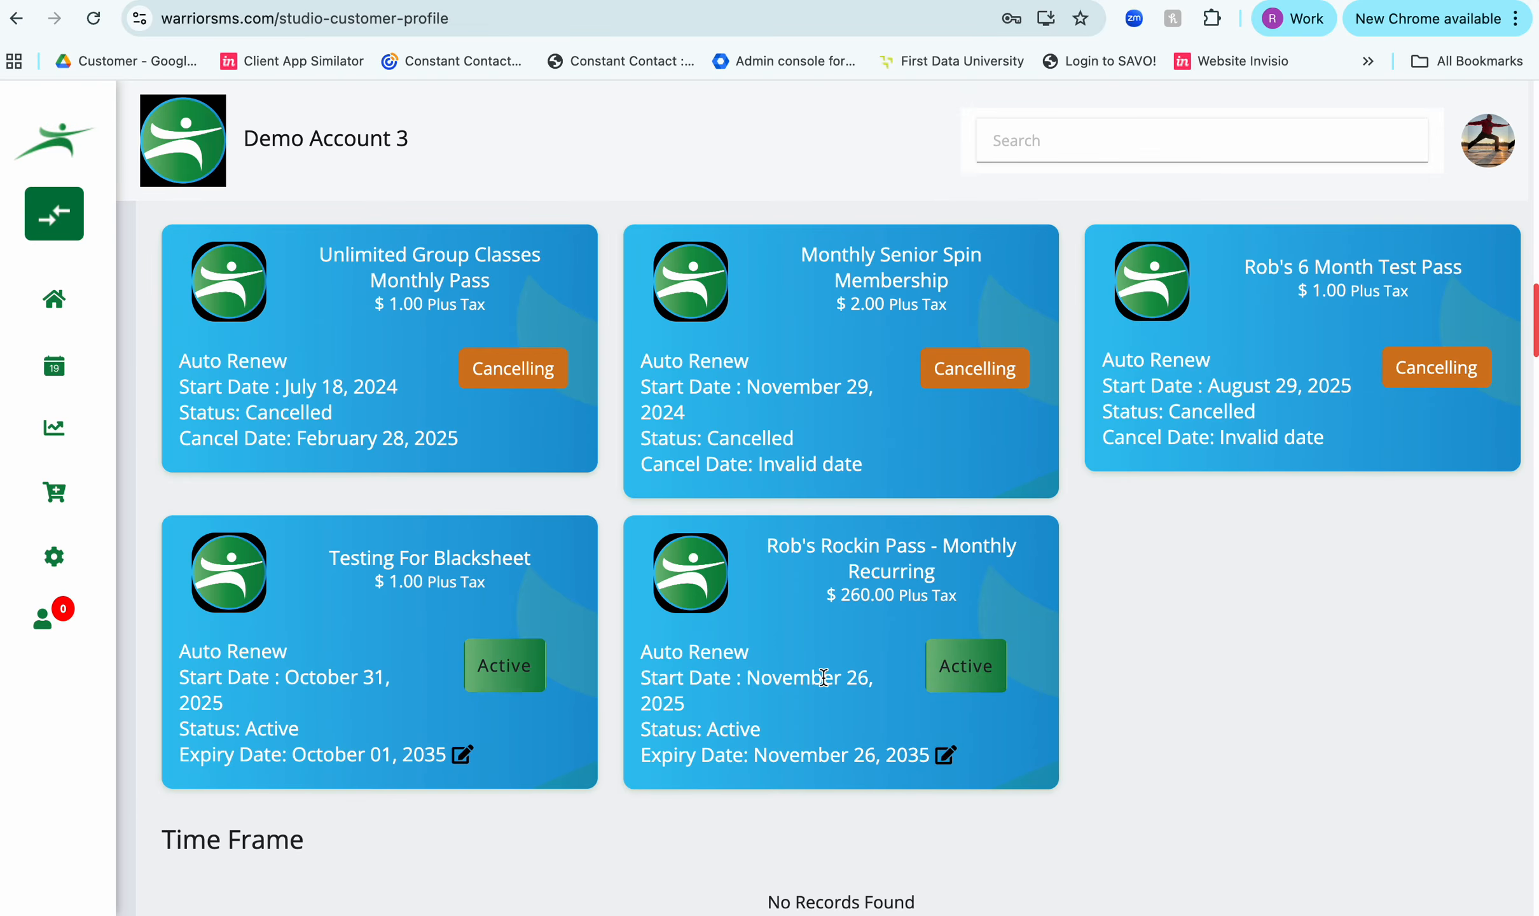
{"action": "scroll", "coordinate": [823, 678], "scroll_direction": "down", "scroll_amount": 3}
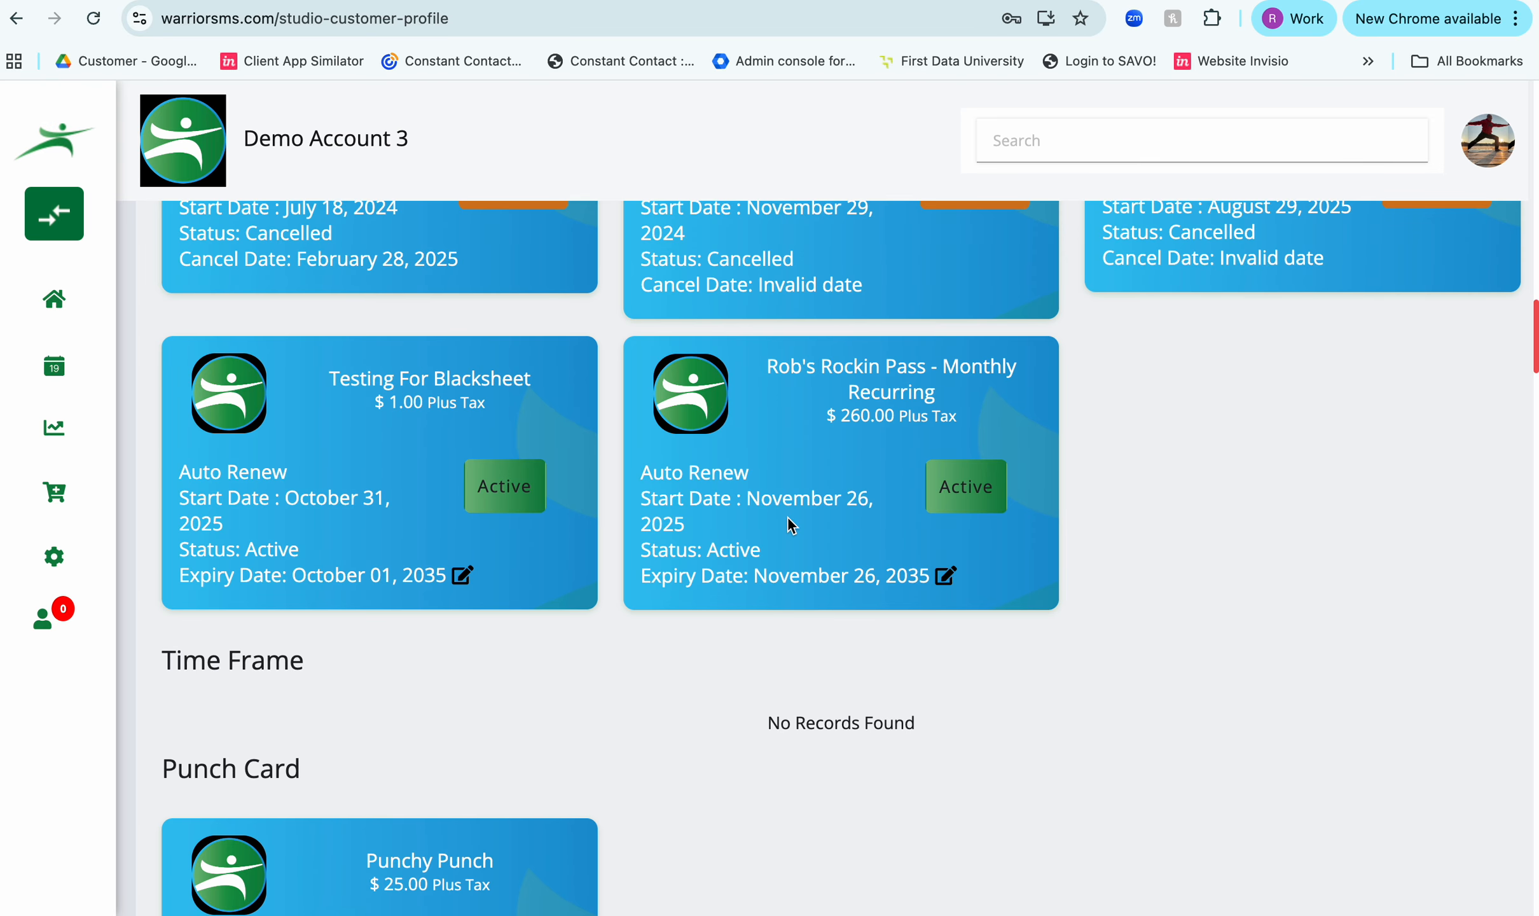
- View the cancellation terms for the active Rob's Rockin Pass - Monthly Recurring, and decline cancelling it
{"action": "left_click", "coordinate": [960, 493]}
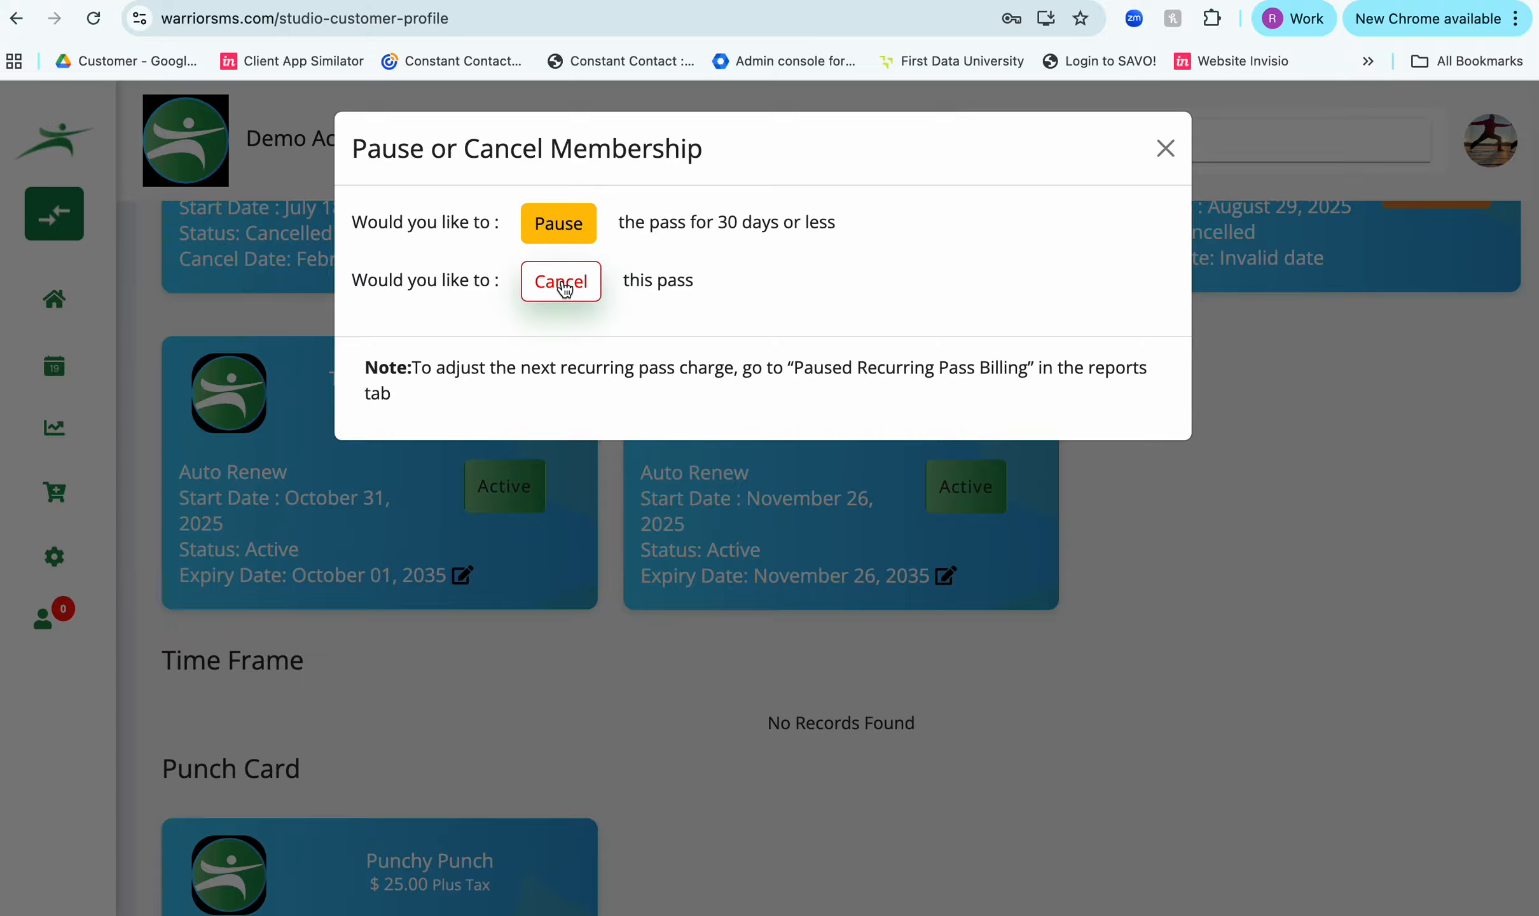
{"action": "left_click", "coordinate": [564, 290]}
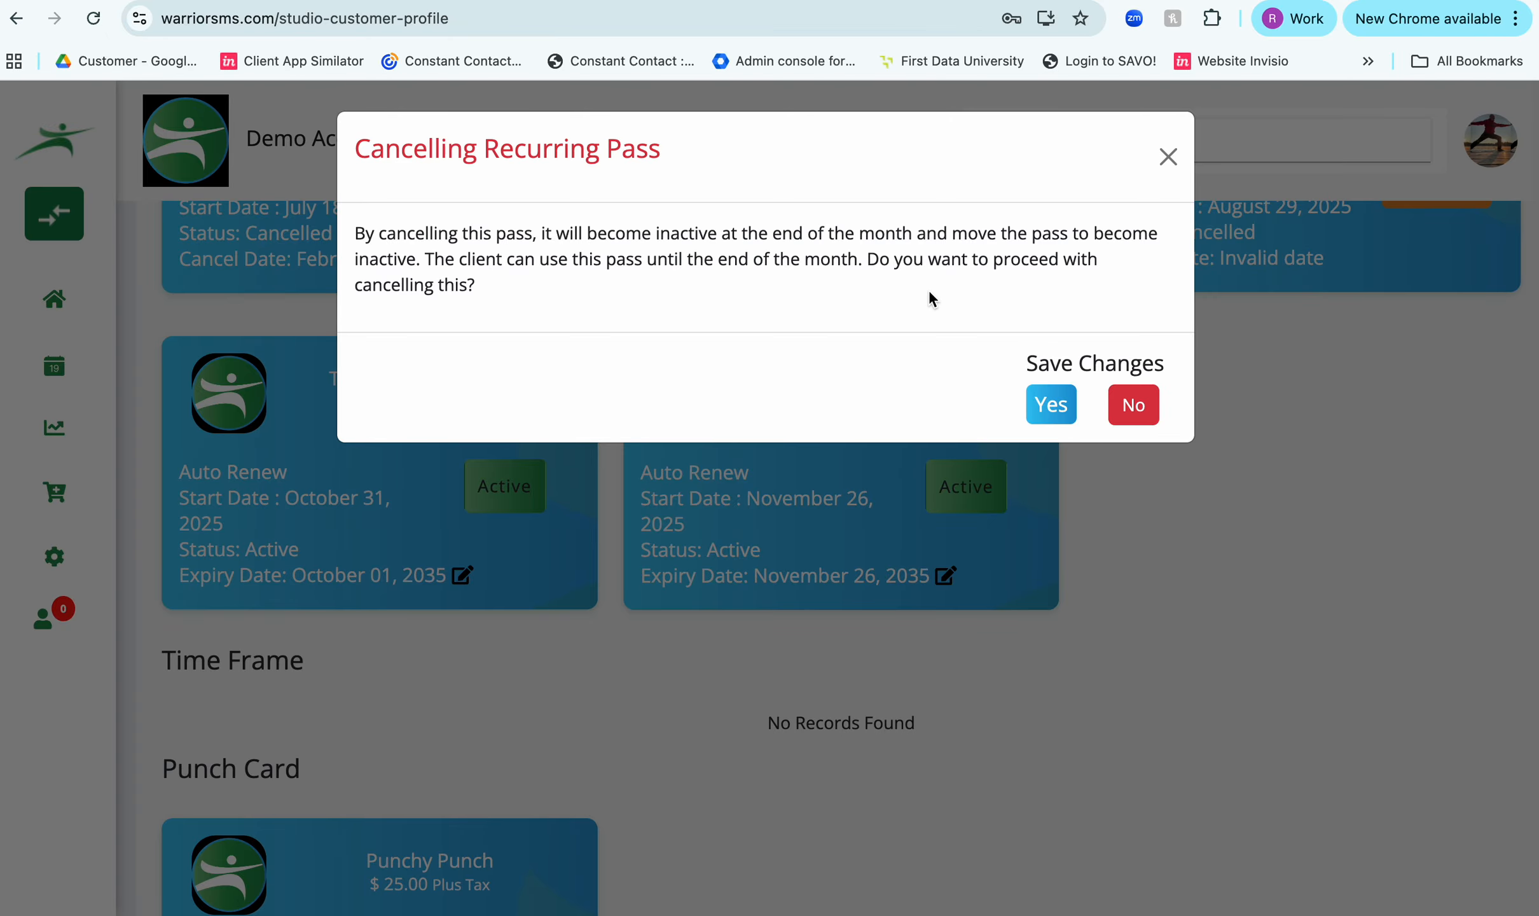
{"action": "left_click", "coordinate": [1133, 406]}
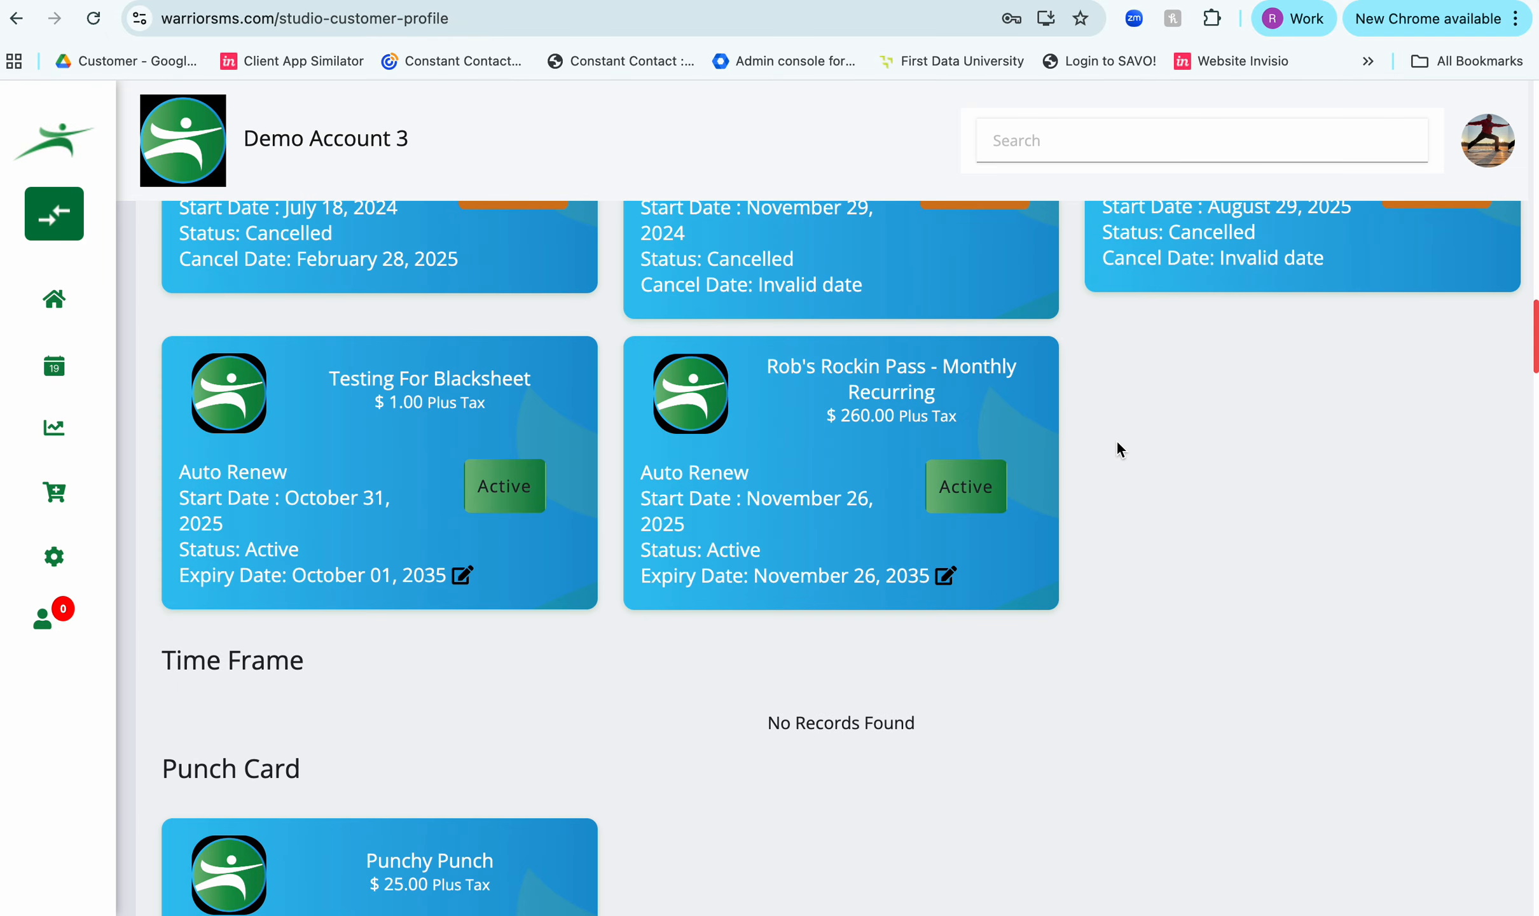
- Pause the Rob's Rockin Pass - Monthly Recurring membership for 15 days starting 2025-12-15, and save the change
{"action": "left_click", "coordinate": [974, 486]}
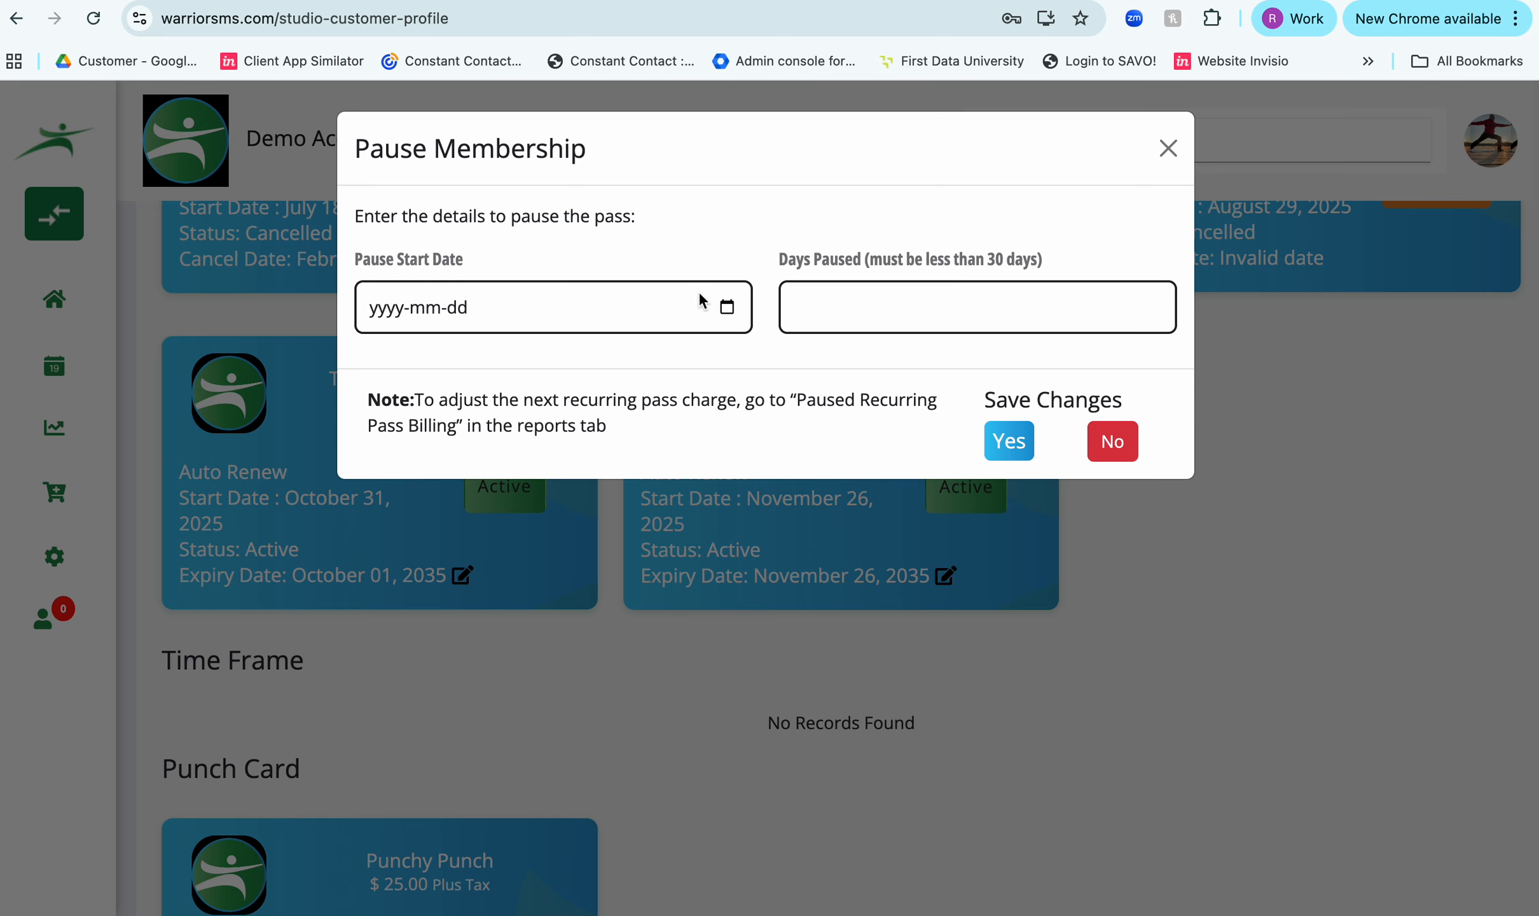
{"action": "left_click", "coordinate": [726, 308]}
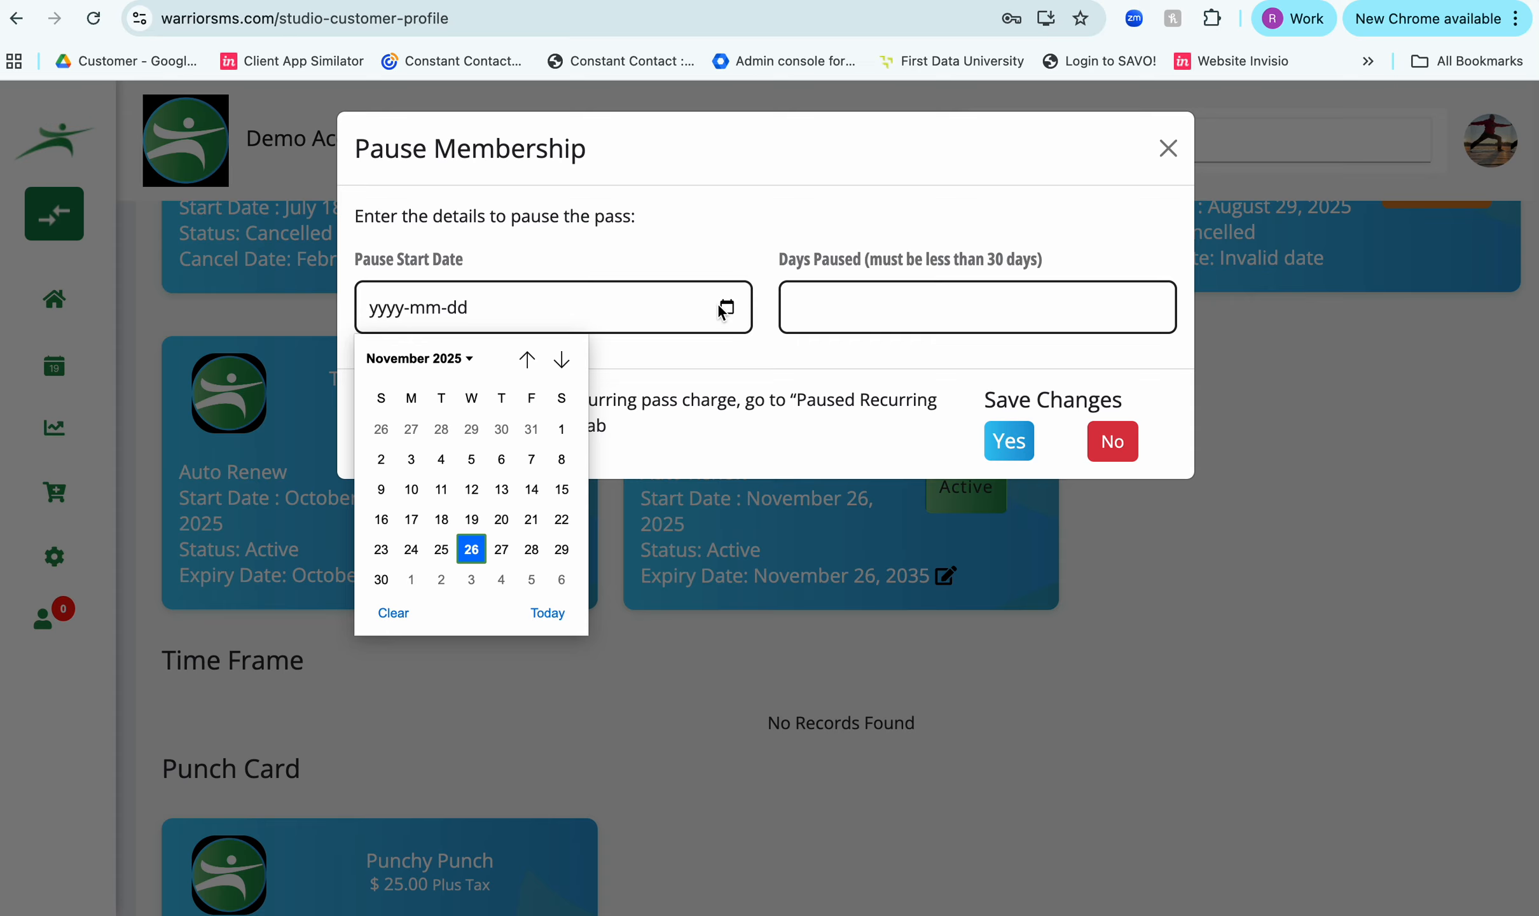
{"action": "left_click", "coordinate": [562, 360]}
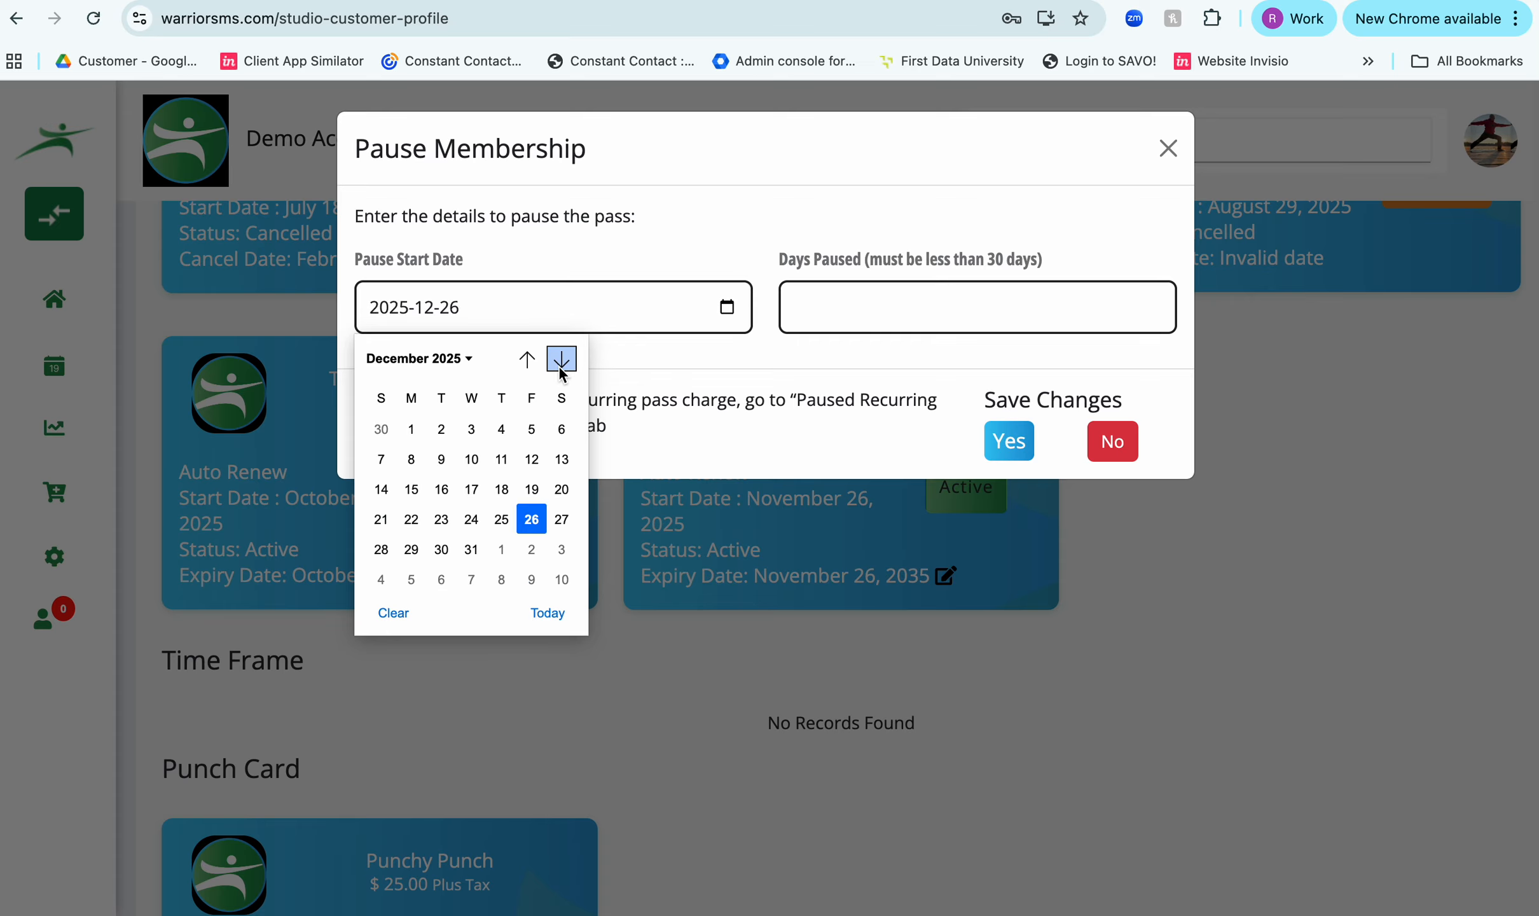
{"action": "left_click", "coordinate": [411, 490]}
{"action": "left_click", "coordinate": [840, 316]}
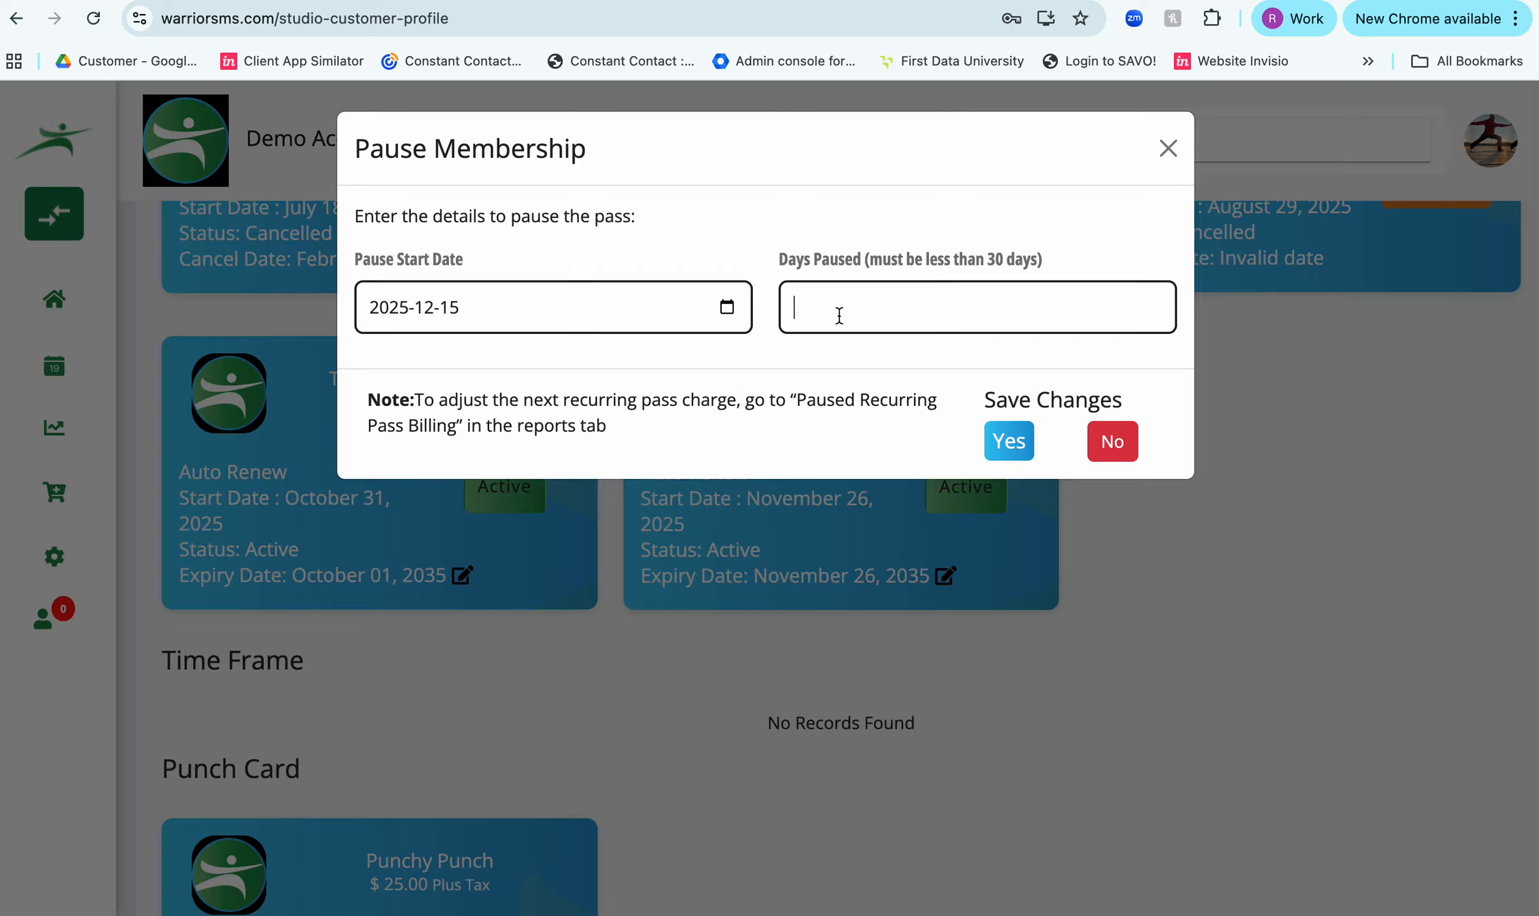
{"action": "type", "text": "15"}
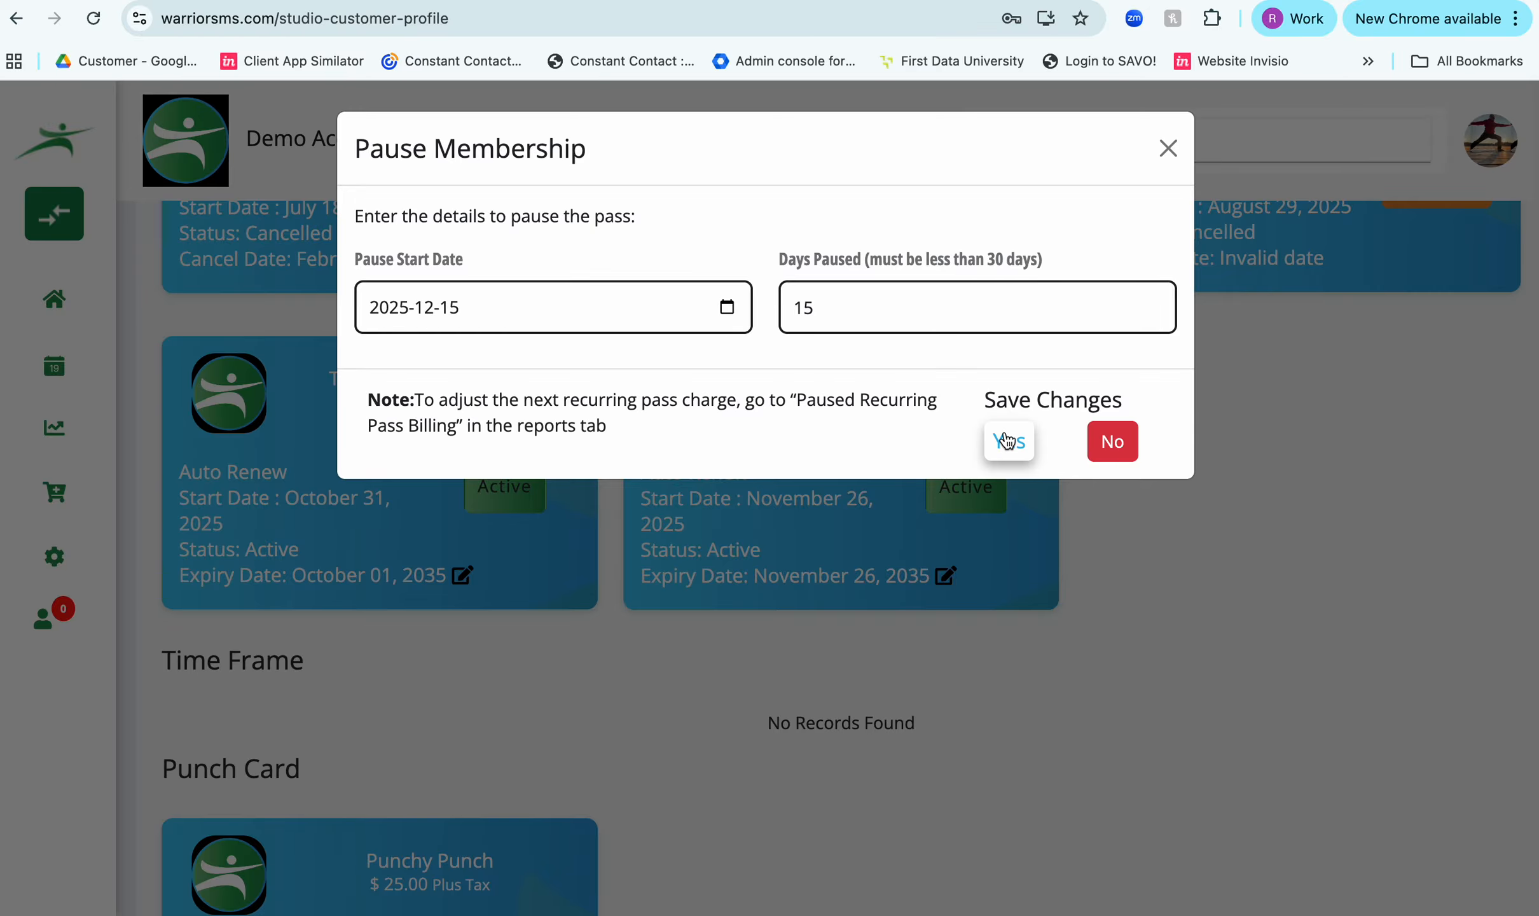
{"action": "left_click", "coordinate": [1007, 444]}
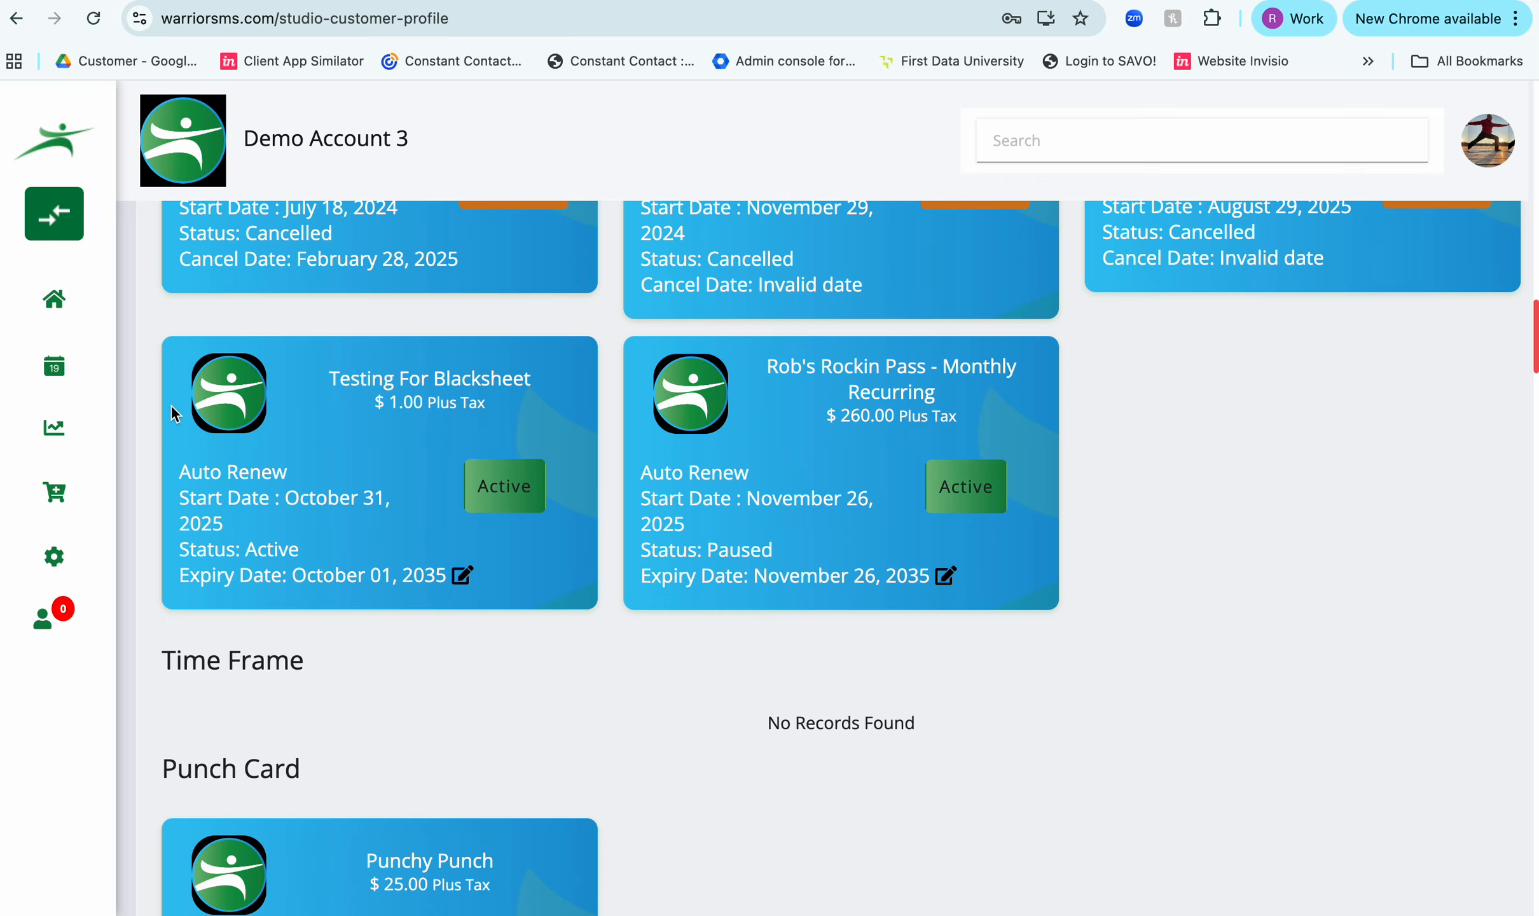
- Open the Recurring Pass Paused Billing report
{"action": "left_click", "coordinate": [55, 429]}
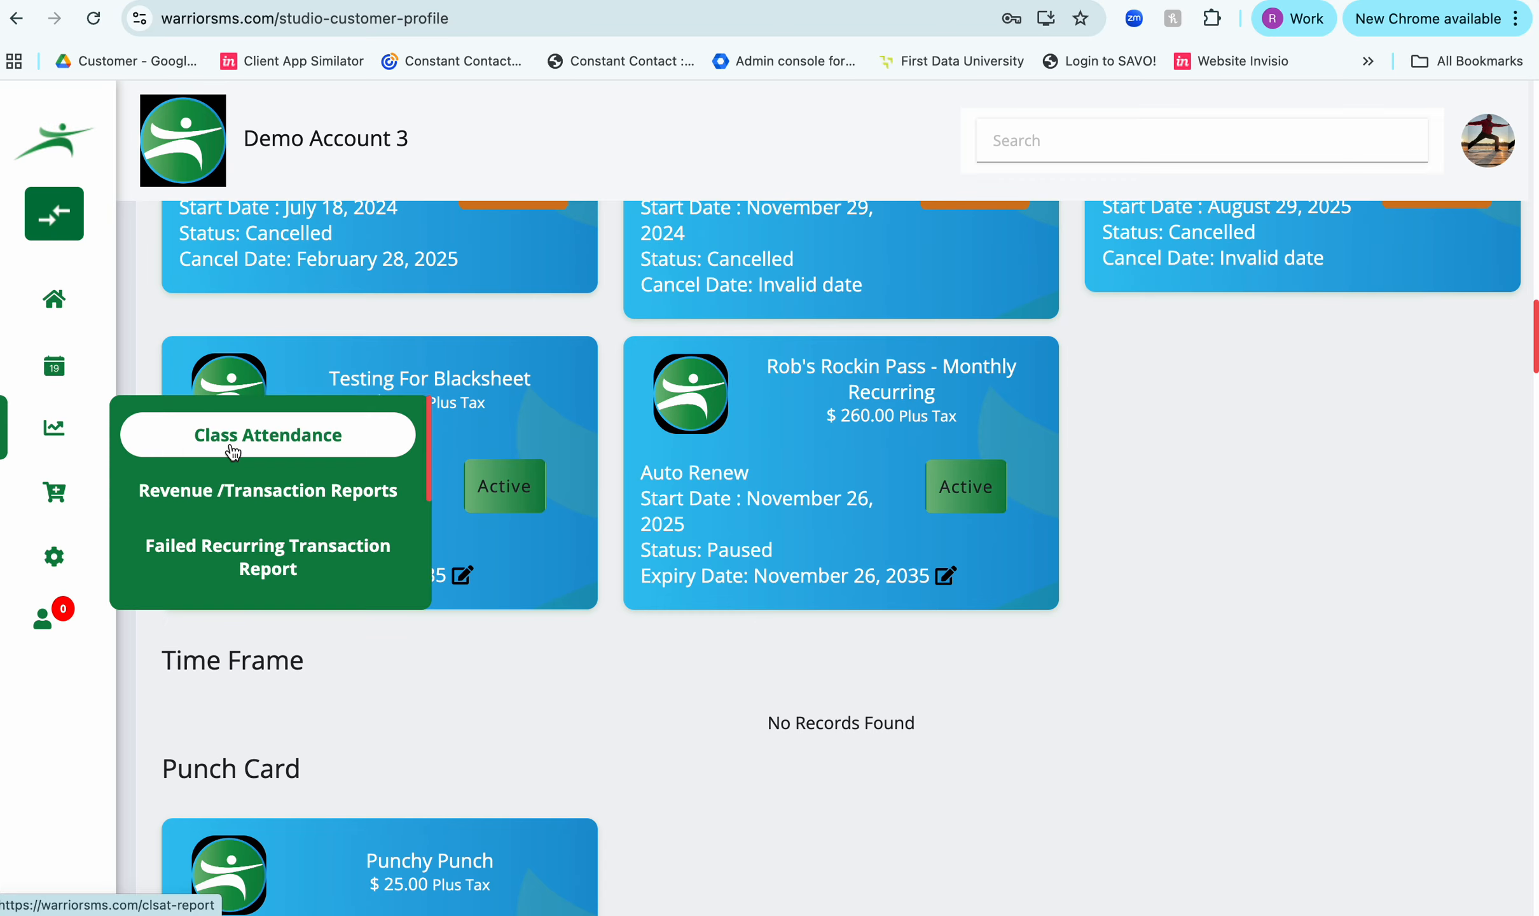
{"action": "scroll", "coordinate": [232, 451], "scroll_direction": "down", "scroll_amount": 3}
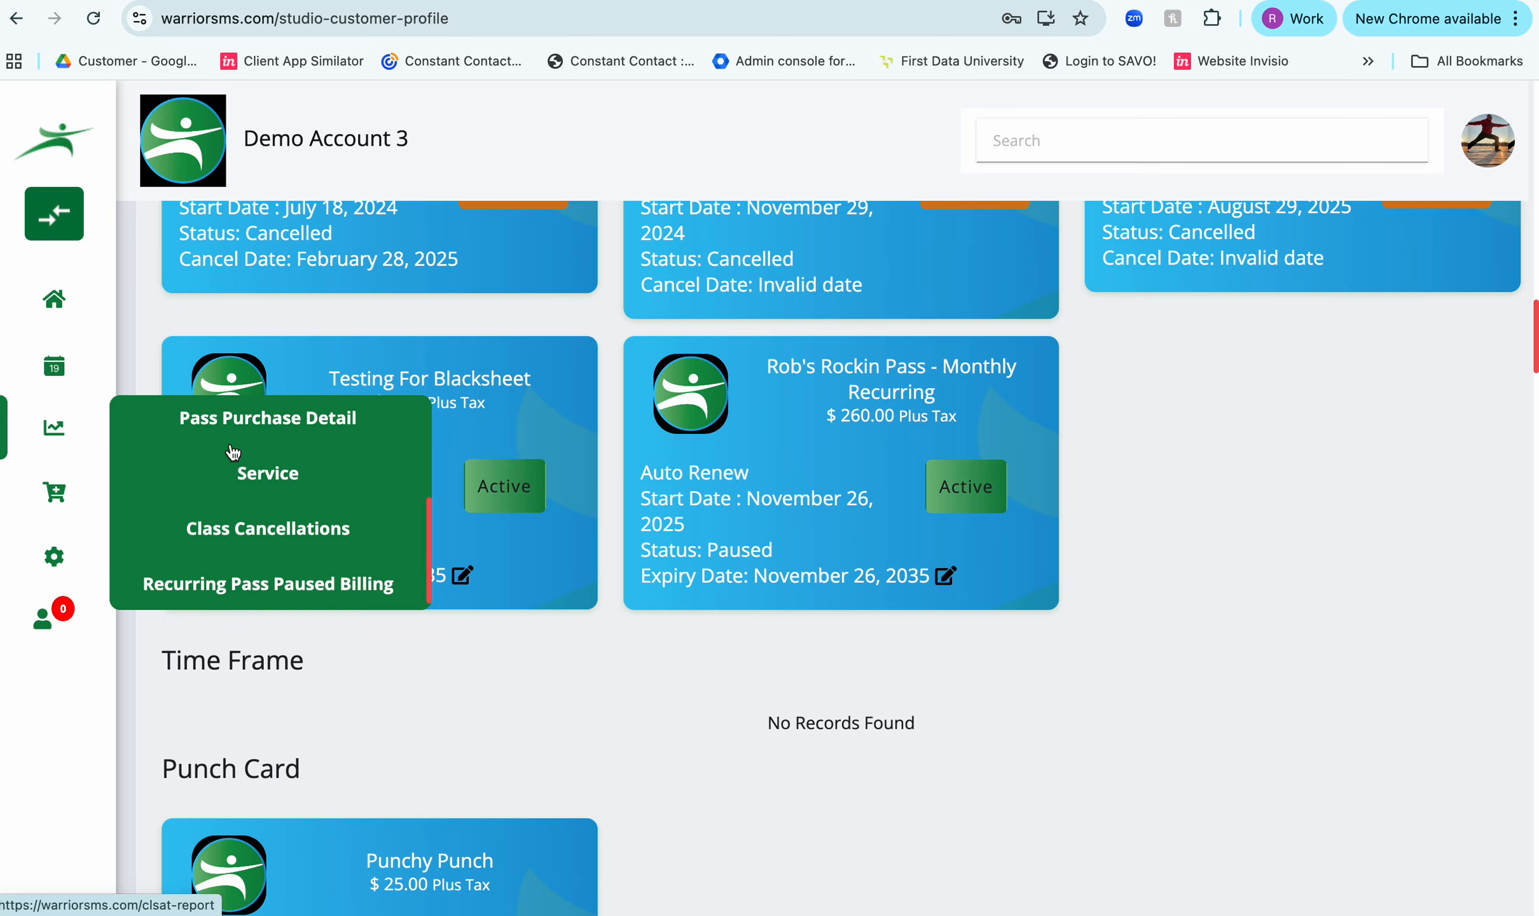
{"action": "left_click", "coordinate": [276, 570]}
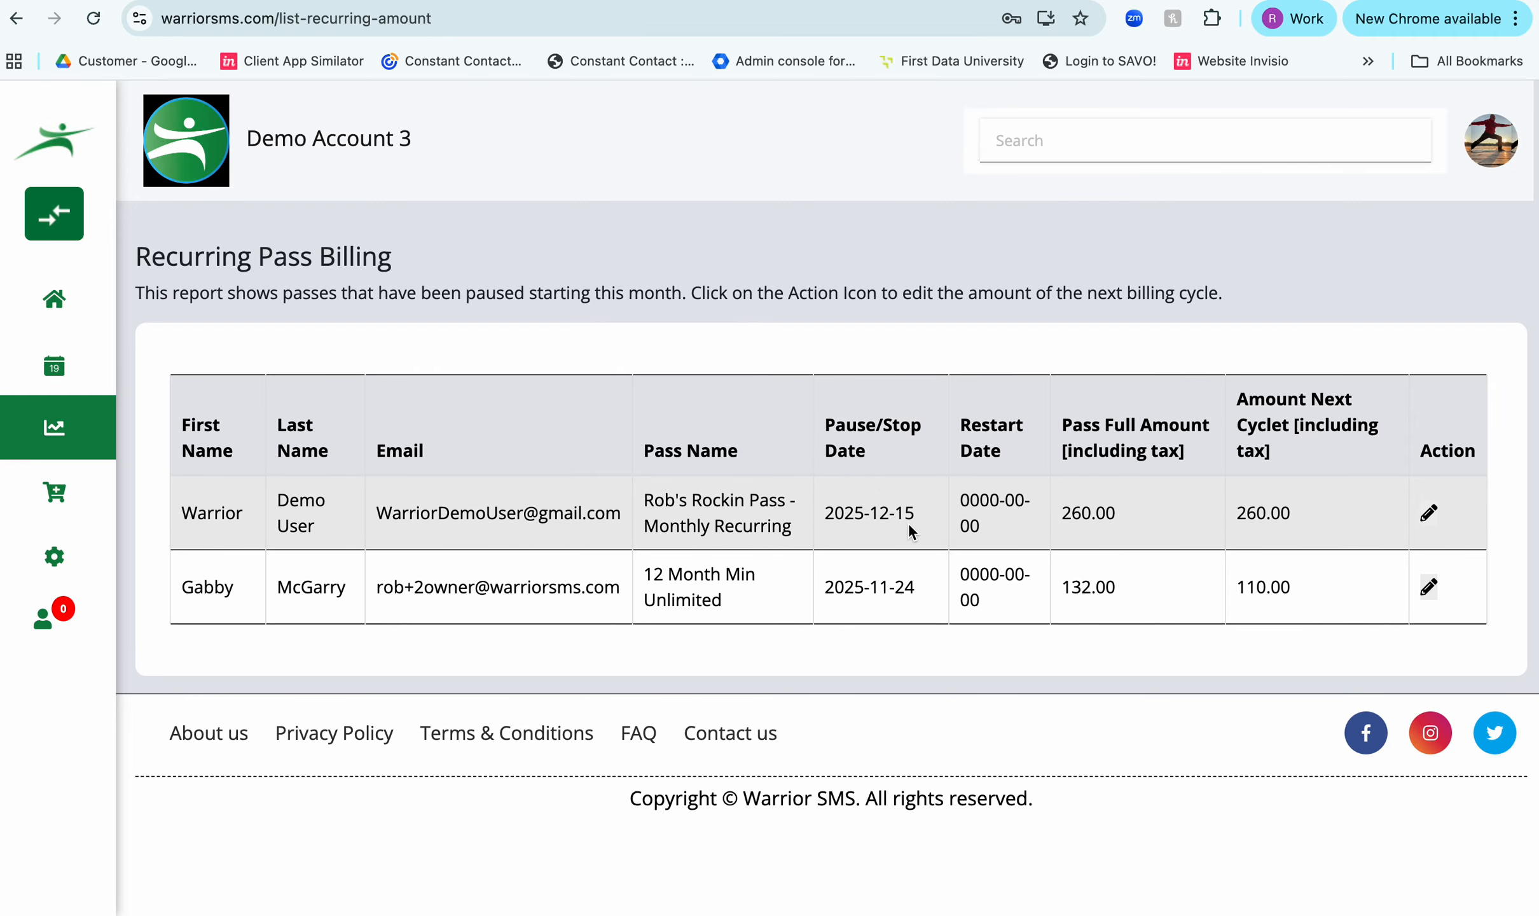
- Set the next billing cycle amount, including tax, to 130.00 for the paused Rob's Rockin Pass - Monthly Recurring
{"action": "left_click", "coordinate": [1431, 524]}
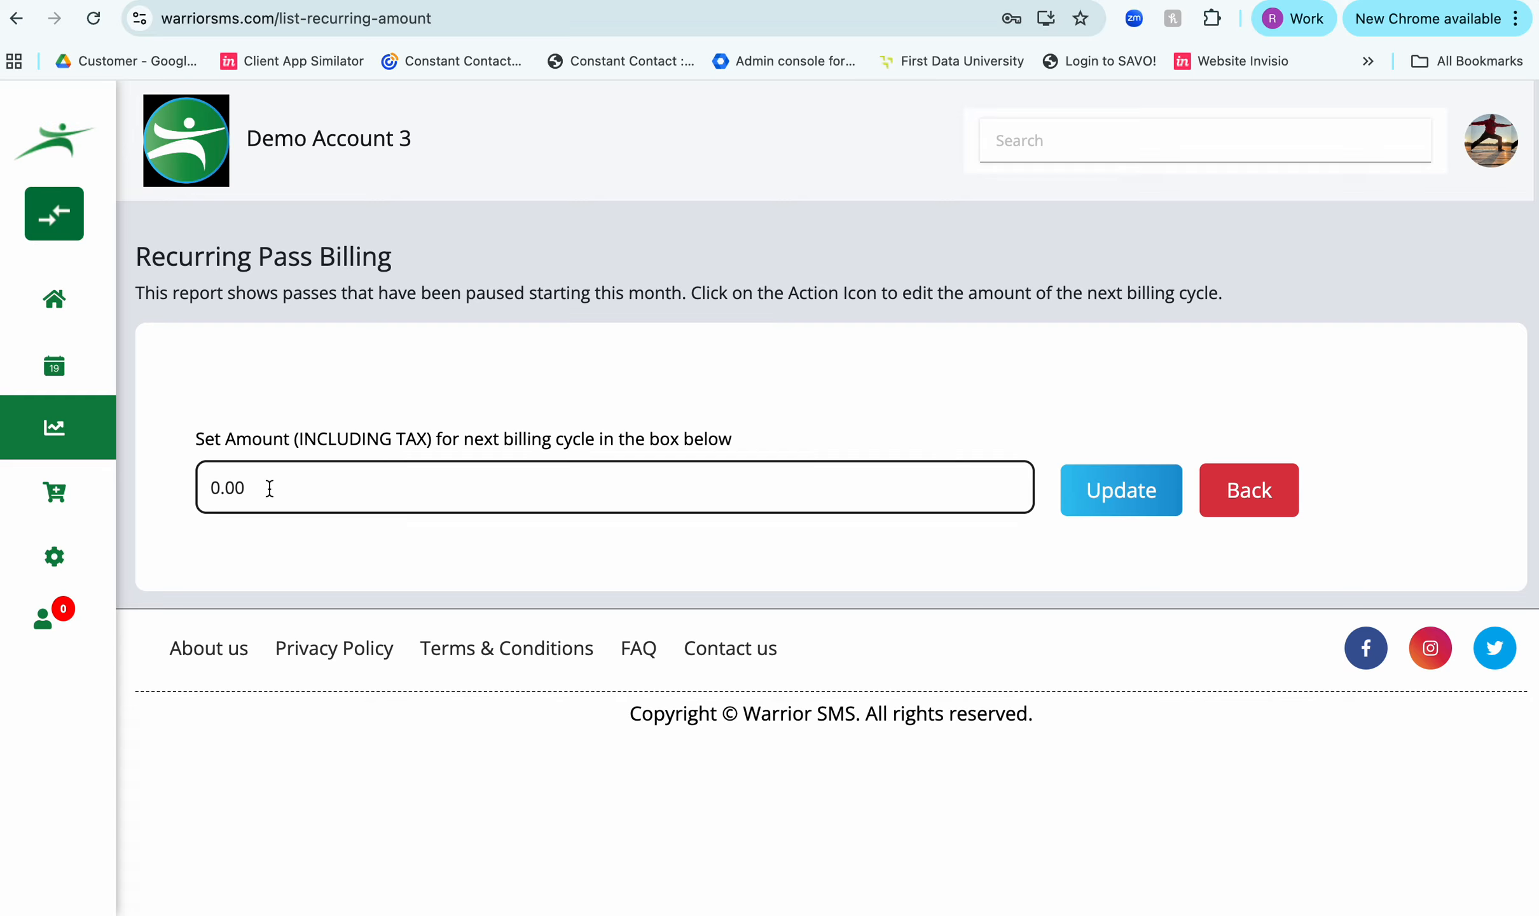
{"action": "left_click_drag", "start_coordinate": [267, 488], "coordinate": [182, 491]}
{"action": "type", "text": "130.00"}
{"action": "left_click", "coordinate": [1120, 490]}
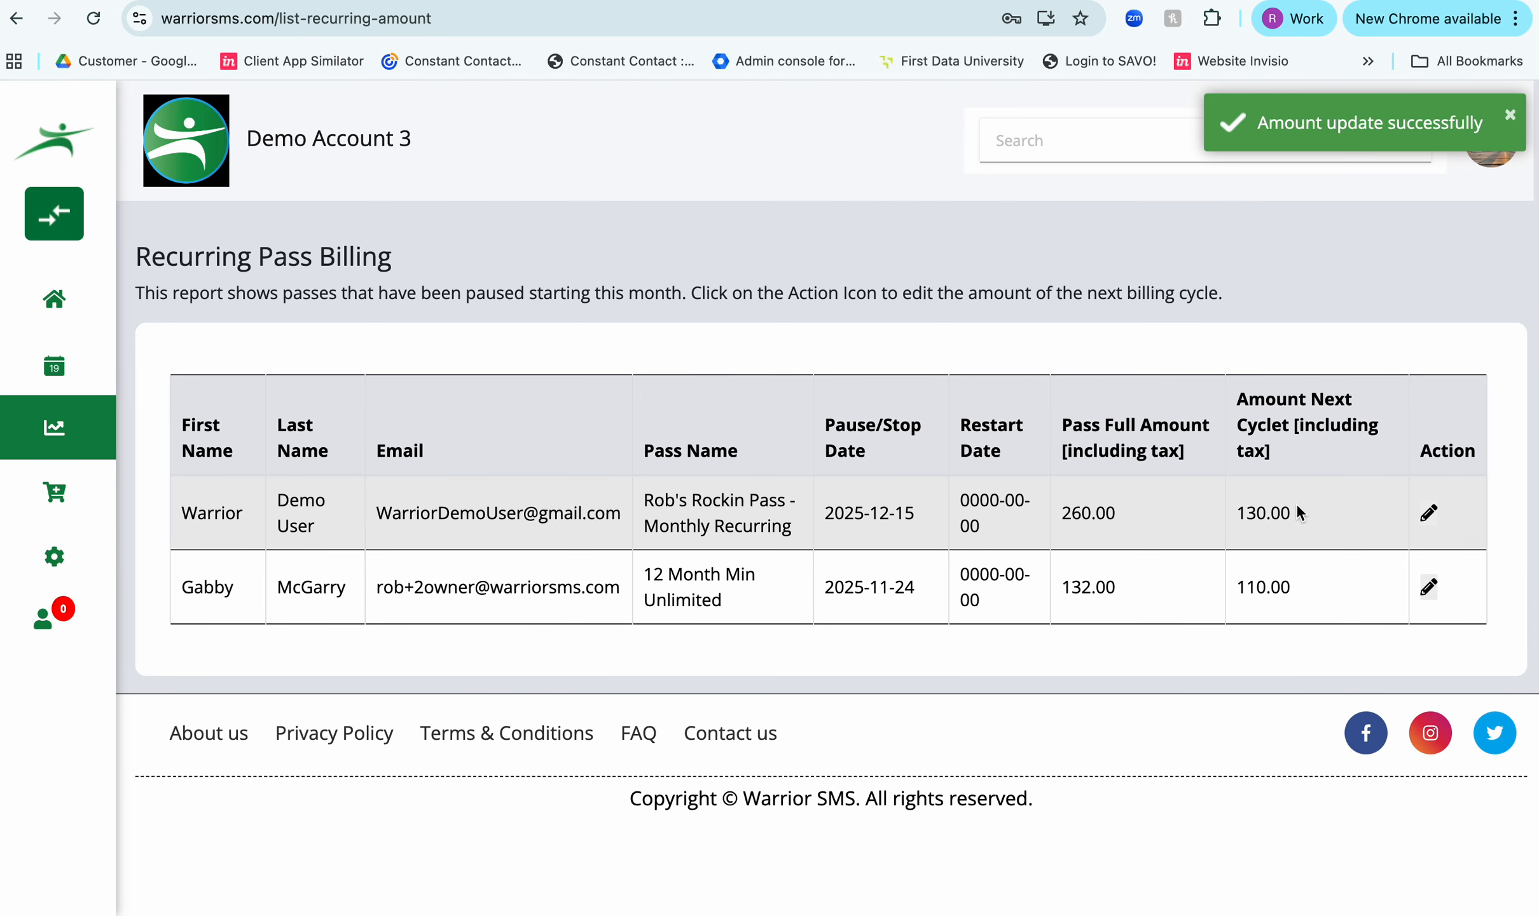